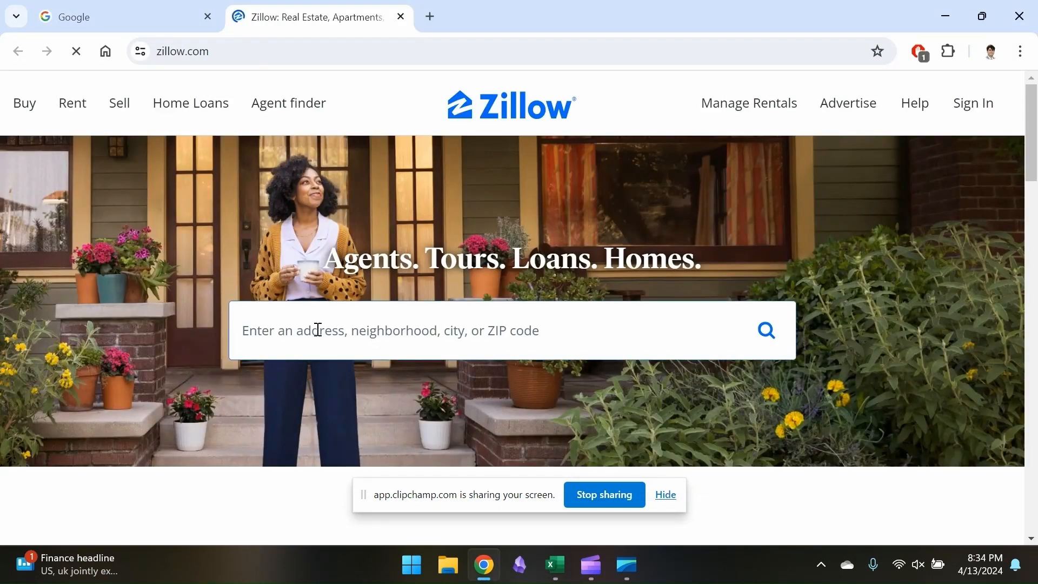
Search Zillow for Austin Tx and switch the listings from rentals to homes for sale
{"action": "left_click", "coordinate": [335, 331]}
{"action": "type", "text": "Aus"}
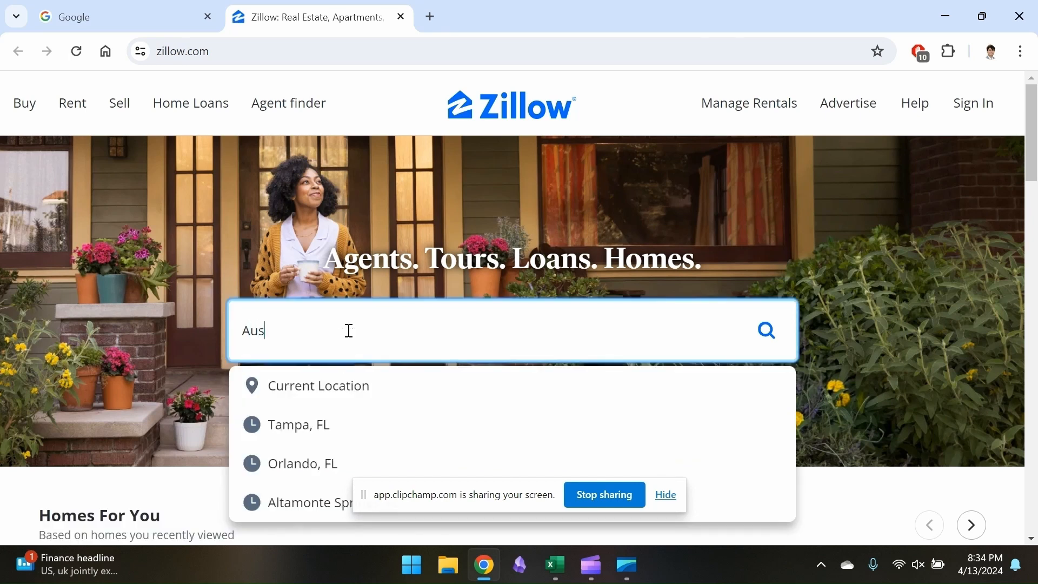
{"action": "type", "text": "tin Tx"}
{"action": "key", "text": "Return"}
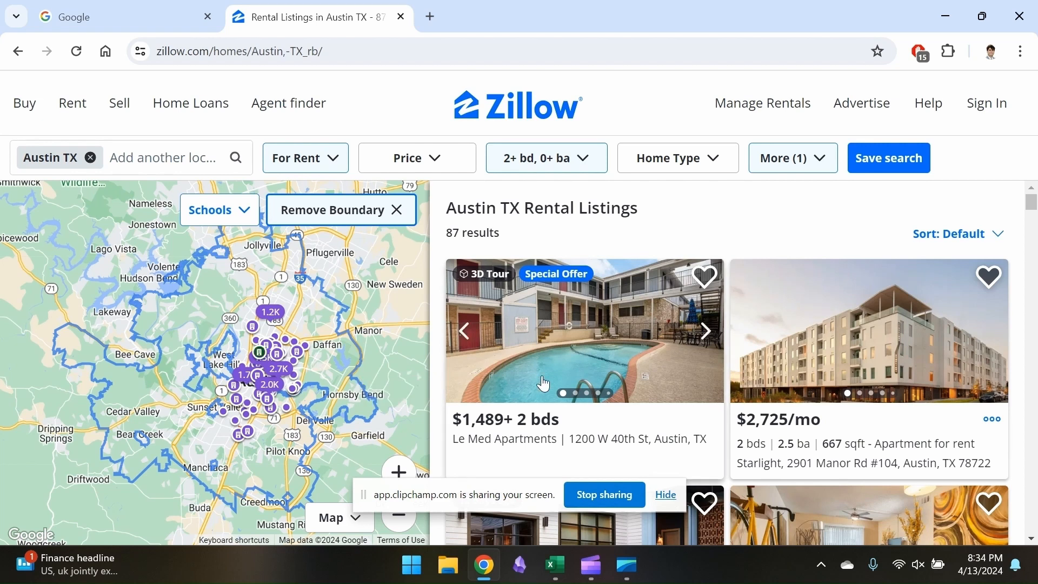
{"action": "left_click", "coordinate": [315, 161]}
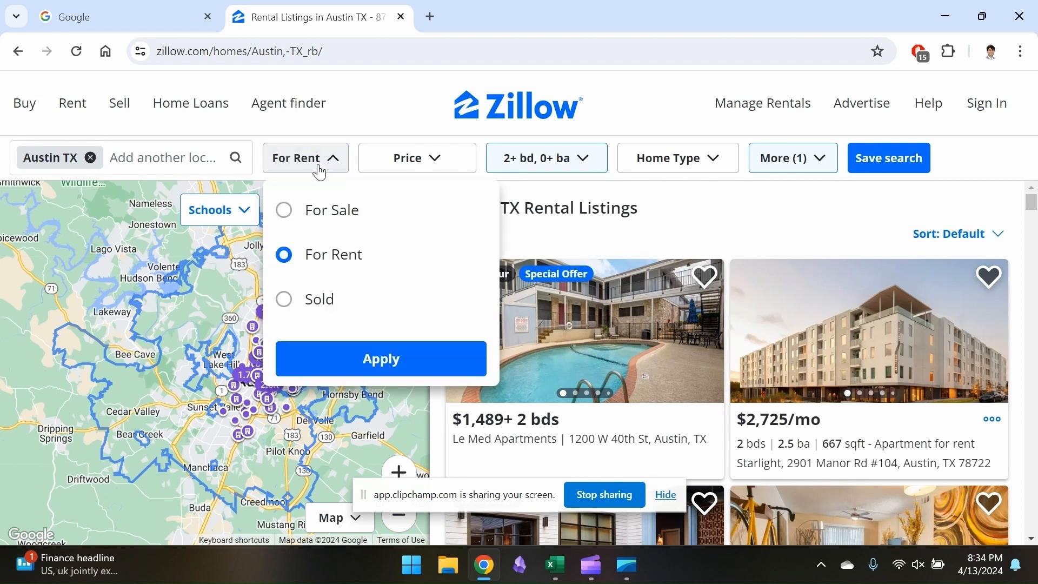
{"action": "left_click", "coordinate": [326, 212]}
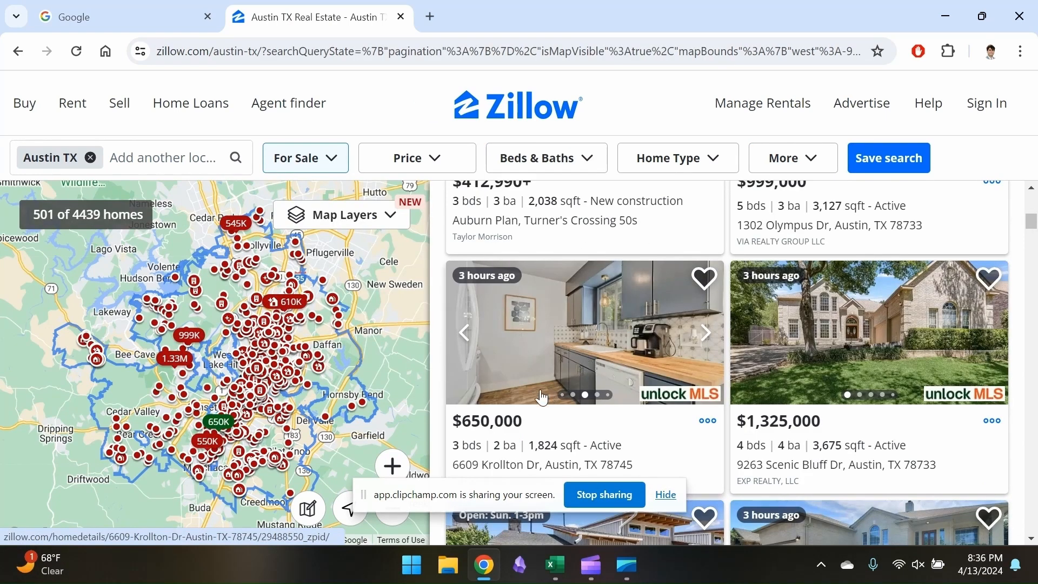
Review the $650,000 three-bedroom listing, then switch to the Excel rent-versus-own worksheet and set the purchase price to 650000
{"action": "left_click", "coordinate": [511, 423]}
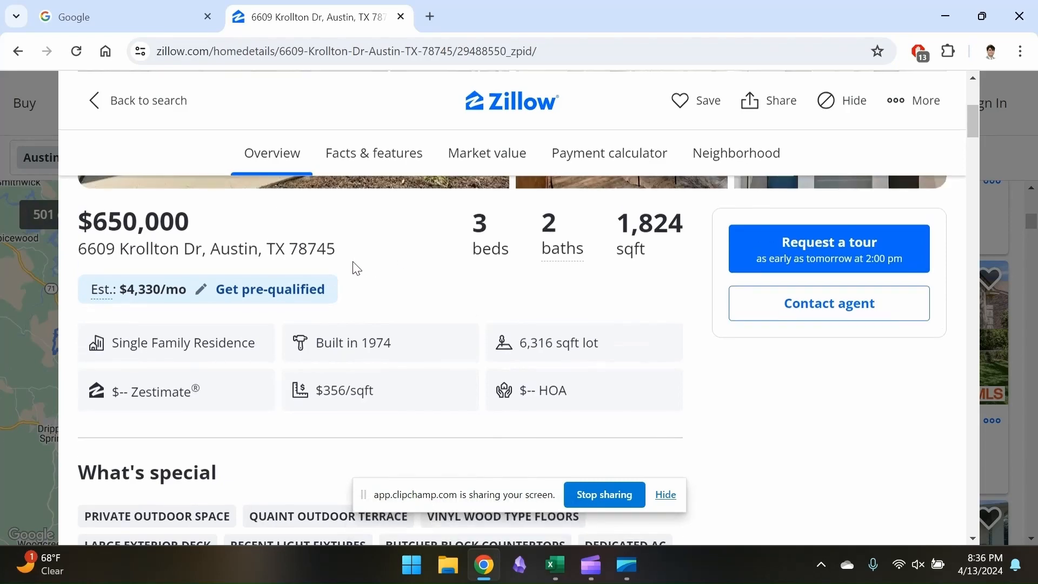
{"action": "scroll", "coordinate": [511, 338], "scroll_direction": "down", "scroll_amount": 4}
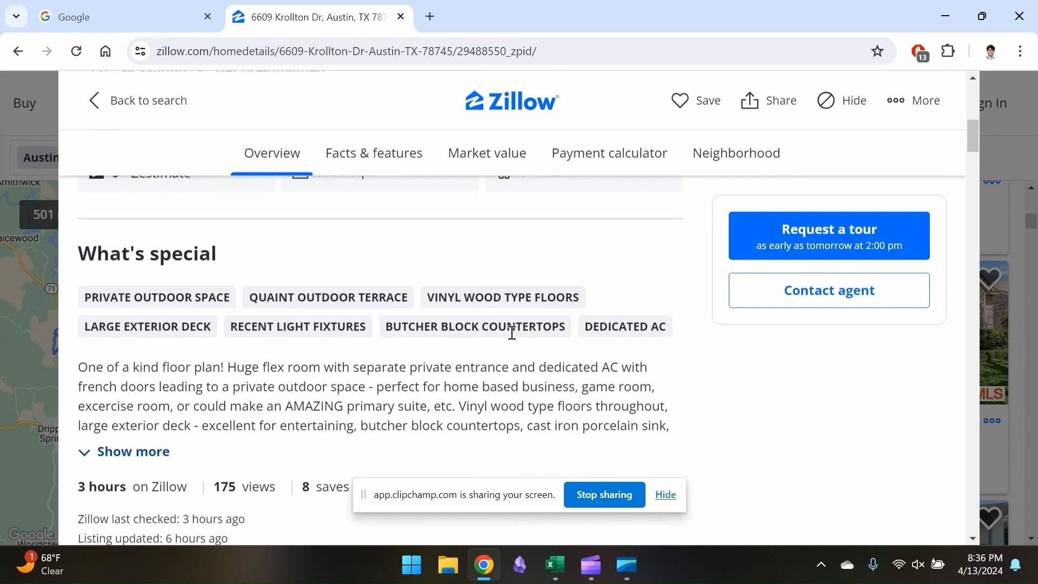
{"action": "scroll", "coordinate": [373, 392], "scroll_direction": "up", "scroll_amount": 6}
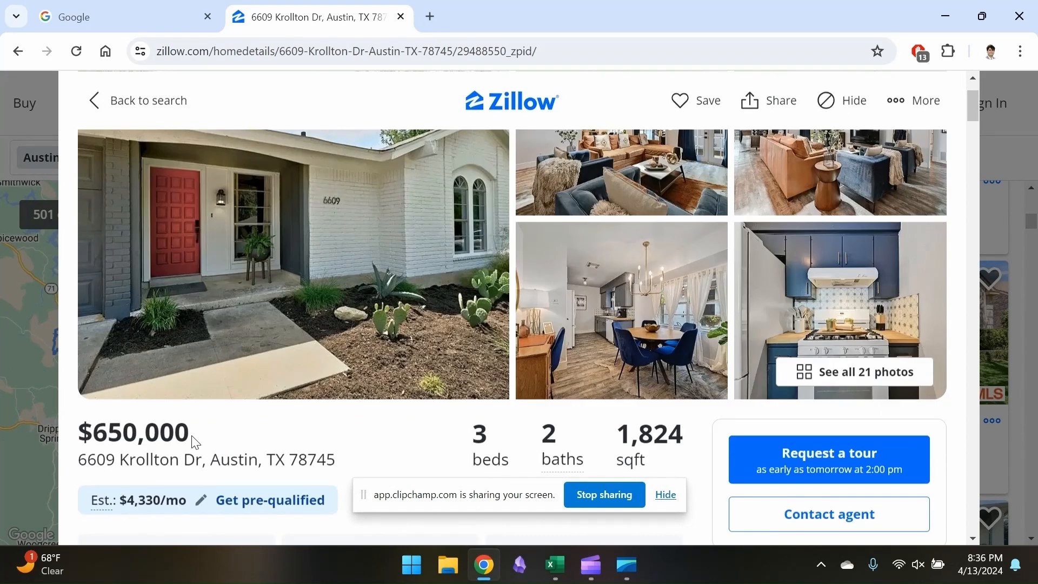
{"action": "key", "text": "alt+Tab"}
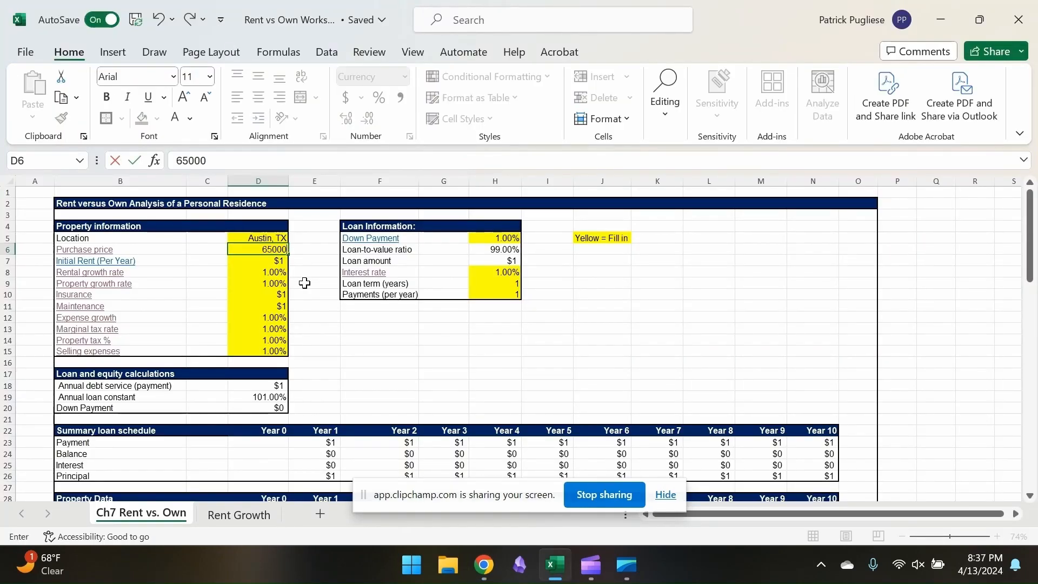
{"action": "key", "text": "Return"}
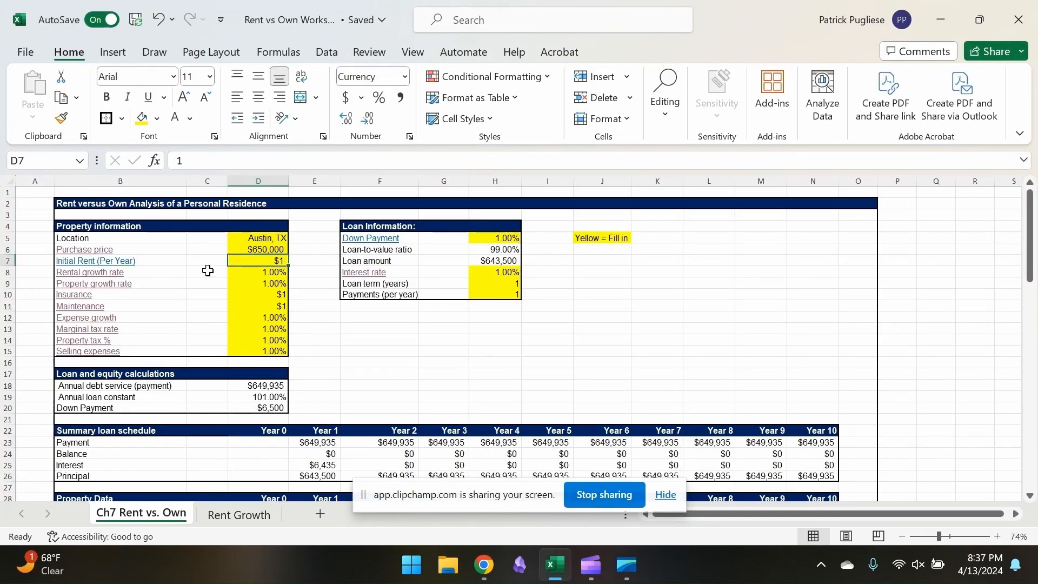
Return to Zillow in the browser, close the open listing and filter Austin to rentals with 3+ bedrooms and 2+ baths
{"action": "key", "text": "alt+Tab"}
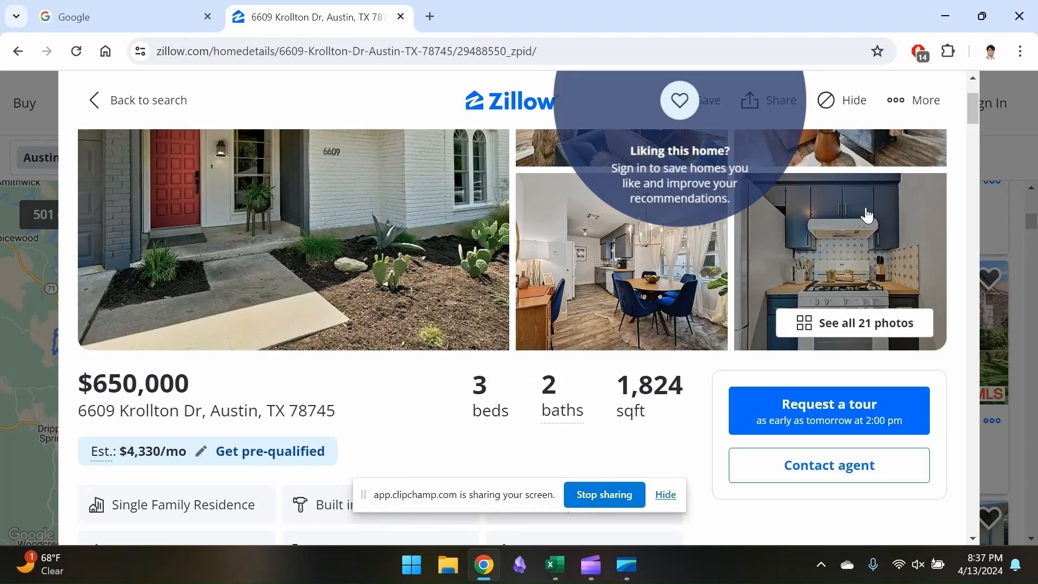
{"action": "left_click", "coordinate": [1000, 149]}
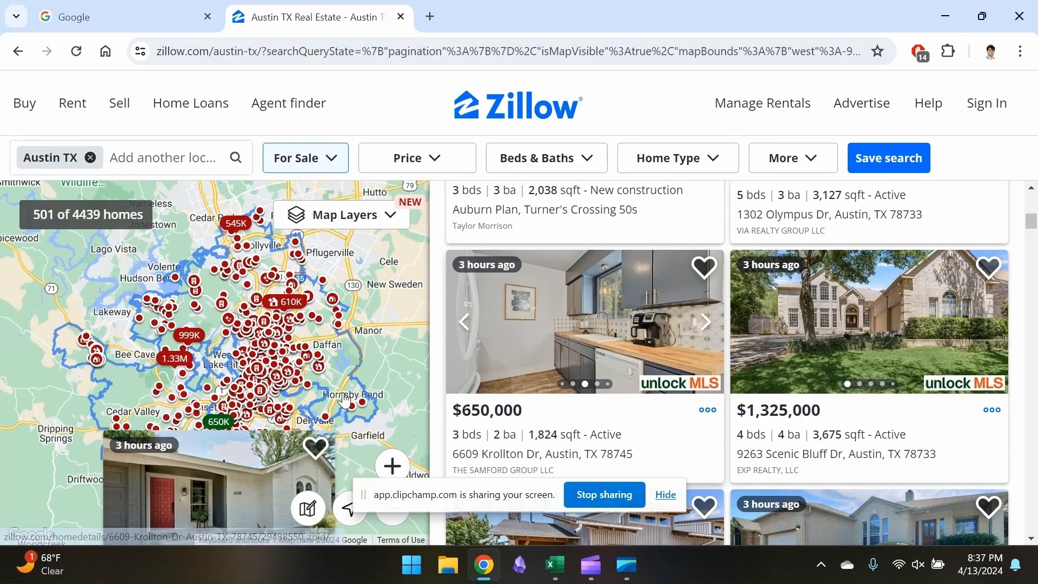
{"action": "left_click", "coordinate": [391, 465]}
{"action": "left_click", "coordinate": [392, 465]}
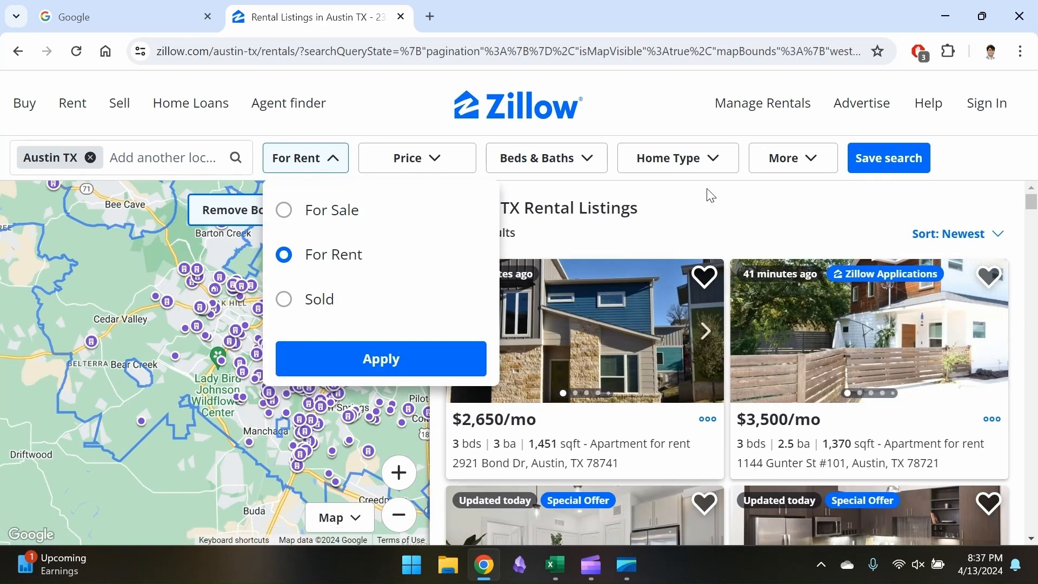
{"action": "left_click", "coordinate": [949, 161]}
Compare nearby three-bedroom rentals, then switch to Excel and enter the initial yearly rent as =2450*12
{"action": "scroll", "coordinate": [624, 365], "scroll_direction": "down", "scroll_amount": 3}
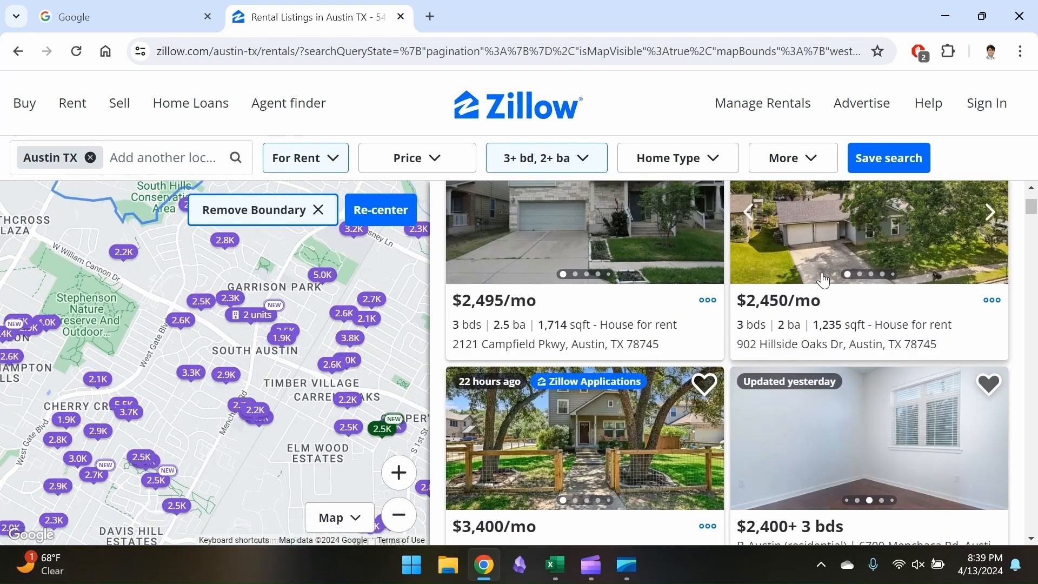
{"action": "scroll", "coordinate": [832, 379], "scroll_direction": "down", "scroll_amount": 4}
{"action": "scroll", "coordinate": [827, 430], "scroll_direction": "up", "scroll_amount": 3}
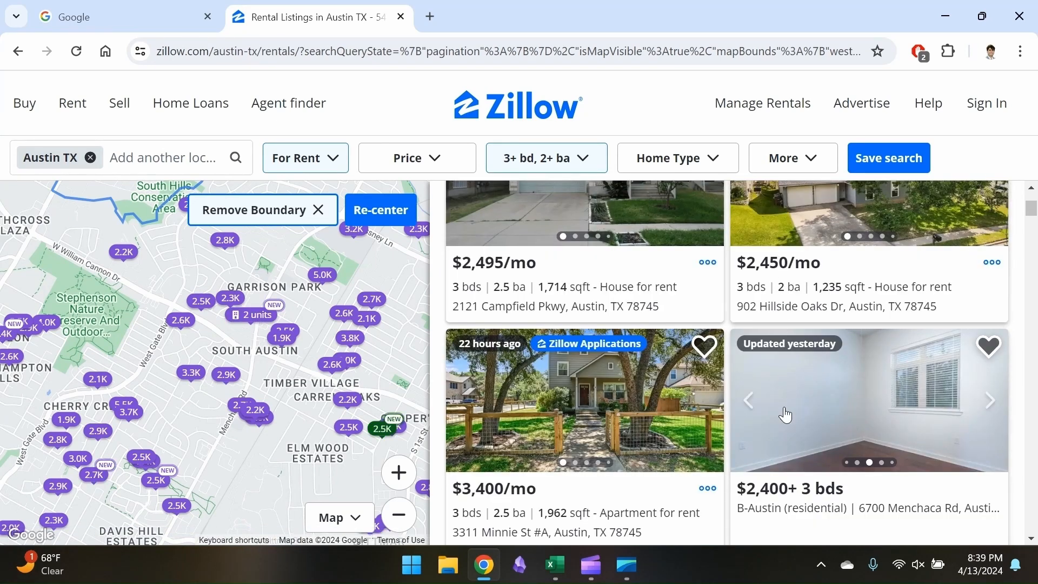
{"action": "scroll", "coordinate": [566, 318], "scroll_direction": "down", "scroll_amount": 6}
{"action": "scroll", "coordinate": [564, 352], "scroll_direction": "up", "scroll_amount": 6}
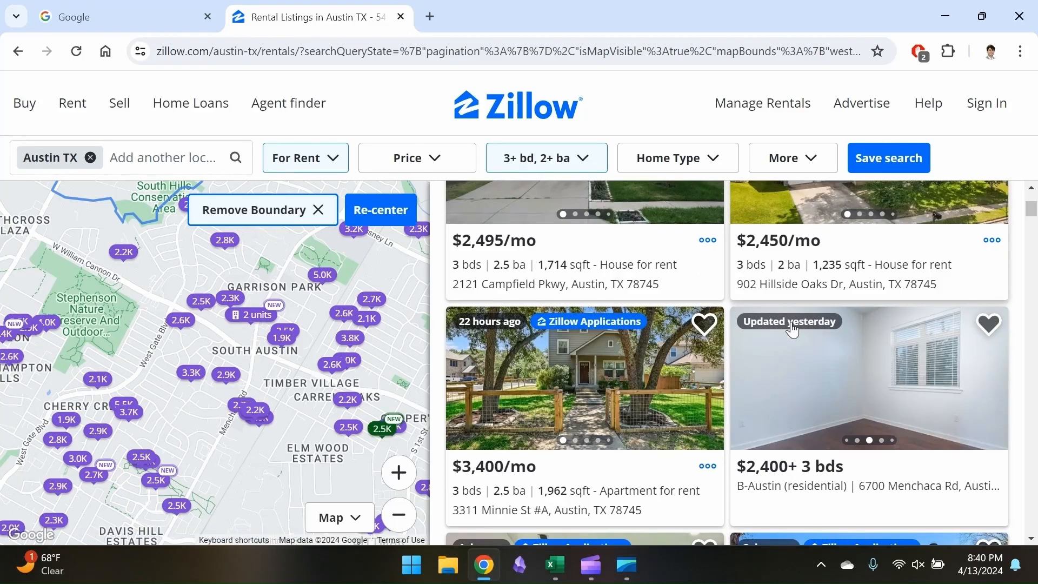
{"action": "key", "text": "alt+Tab"}
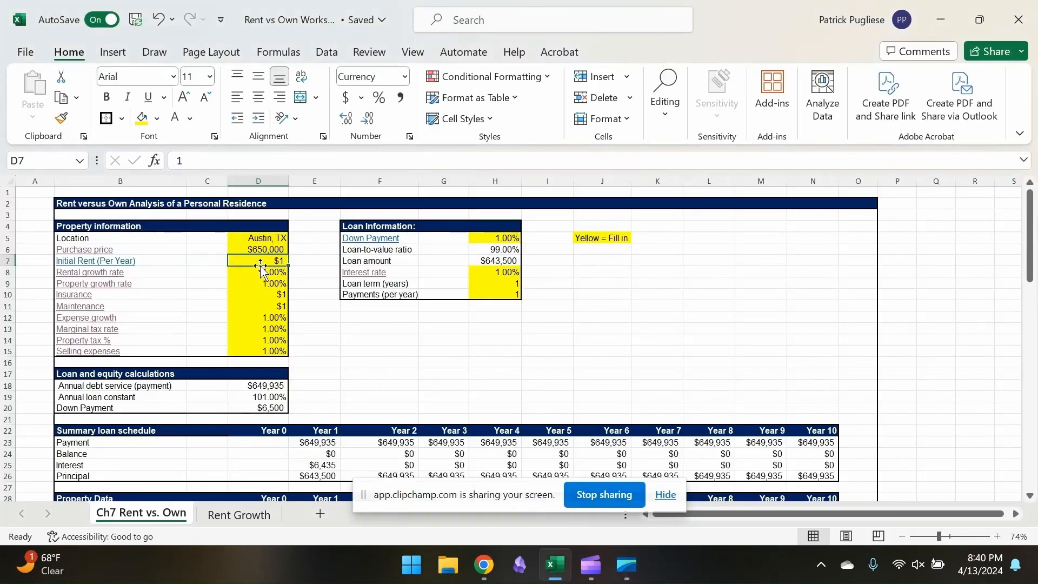
{"action": "type", "text": "=245"}
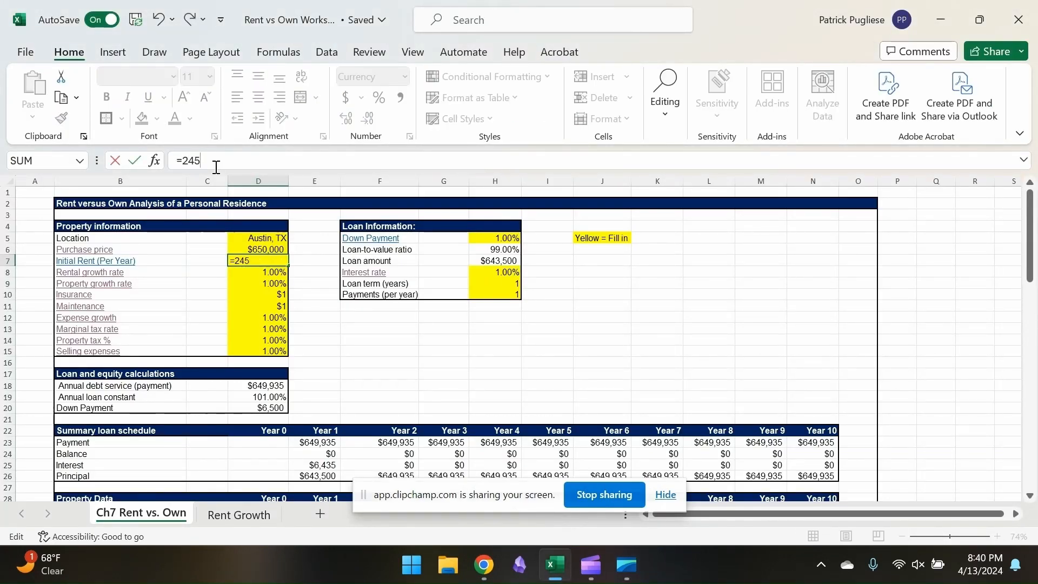
{"action": "type", "text": "0*12"}
{"action": "key", "text": "Return"}
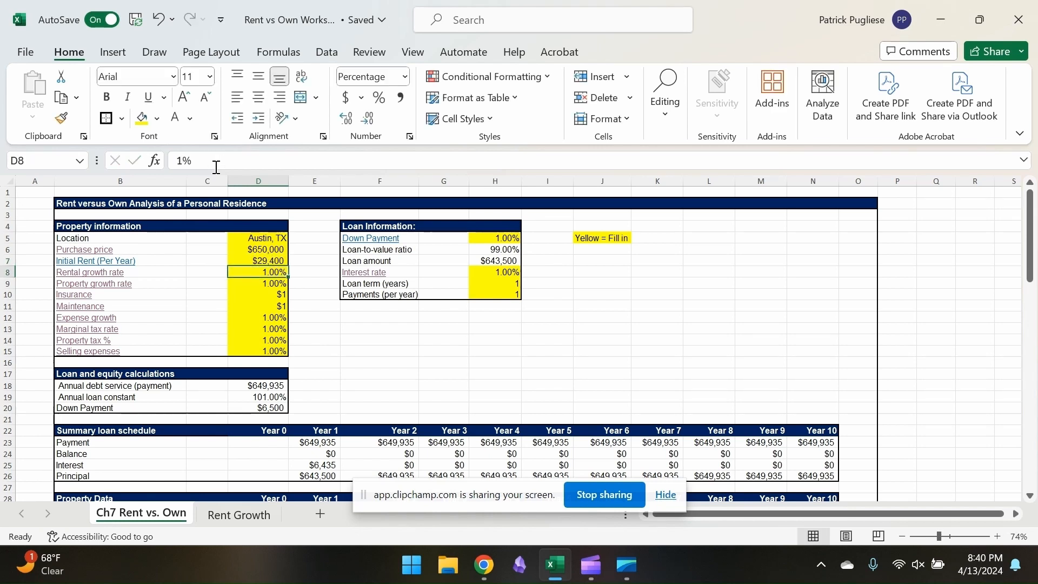
Look over the Rent Growth sheet as the source for the rental growth rate, returning to the Ch7 Rent vs. Own sheet
{"action": "key", "text": "Up"}
{"action": "key", "text": "Down"}
{"action": "left_click", "coordinate": [239, 517]}
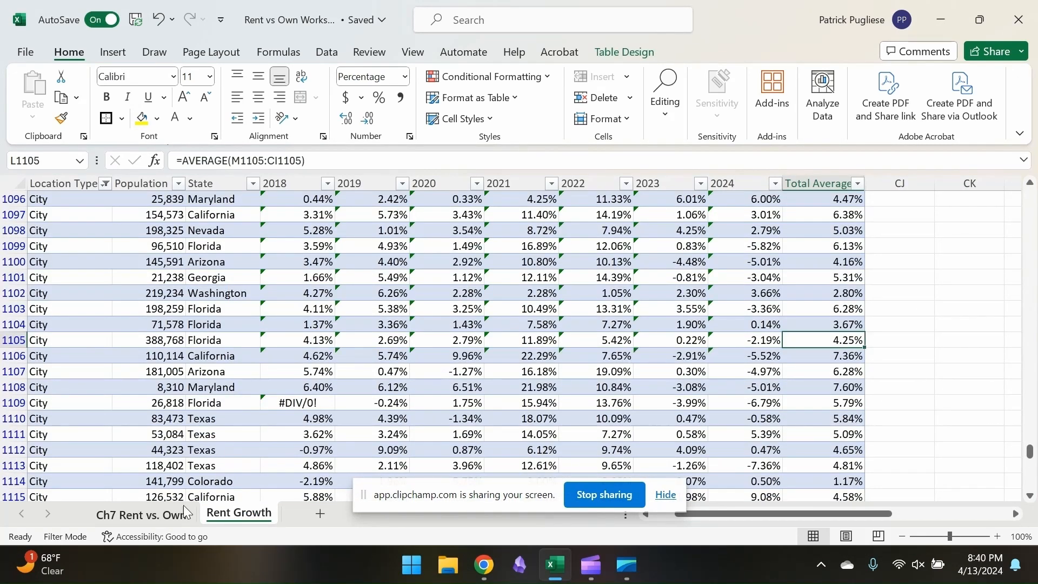
{"action": "left_click", "coordinate": [184, 512]}
{"action": "left_click", "coordinate": [243, 514]}
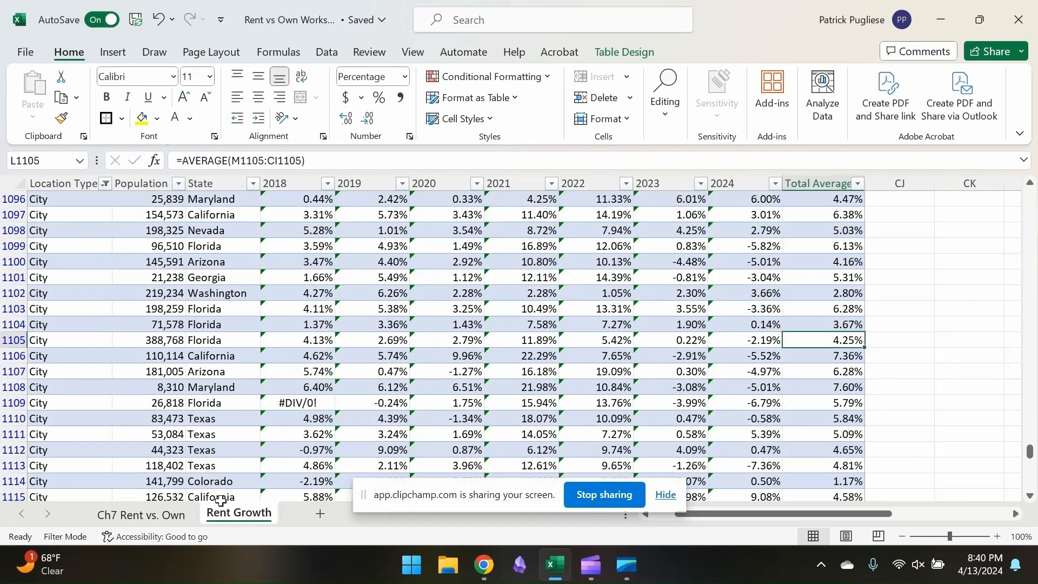
{"action": "left_click", "coordinate": [167, 514]}
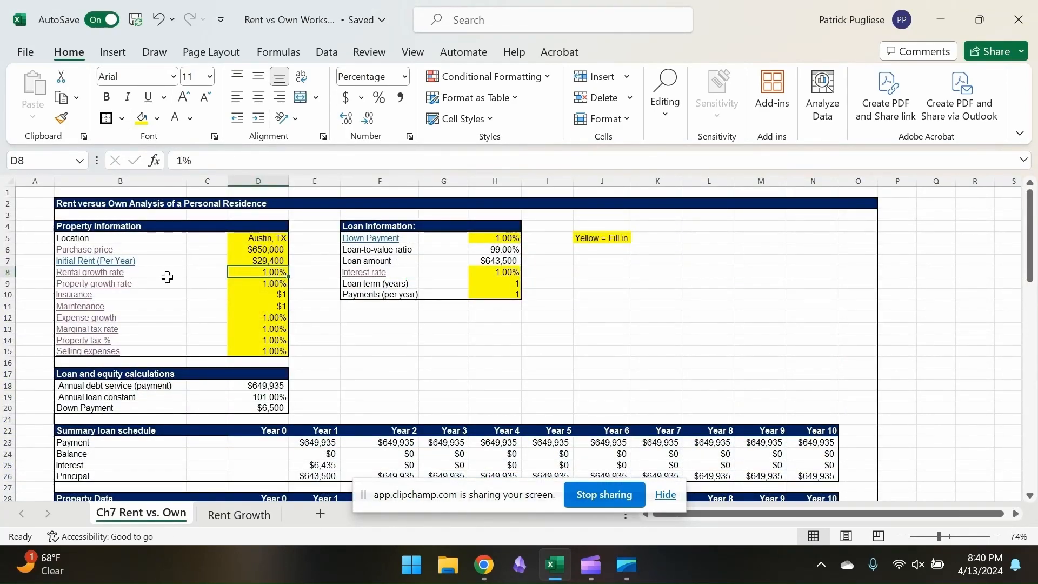
Find the Austin, TX row on the Rent Growth sheet by searching for "austin"
{"action": "left_click", "coordinate": [236, 514]}
{"action": "scroll", "coordinate": [327, 365], "scroll_direction": "up", "scroll_amount": 20}
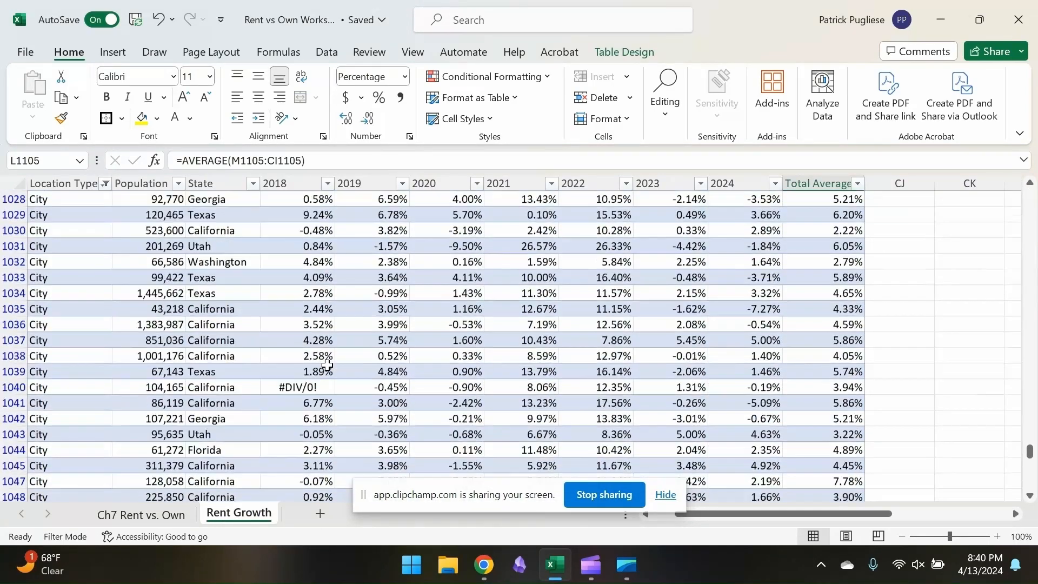
{"action": "scroll", "coordinate": [327, 365], "scroll_direction": "up", "scroll_amount": 10}
{"action": "scroll", "coordinate": [126, 250], "scroll_direction": "up", "scroll_amount": 20}
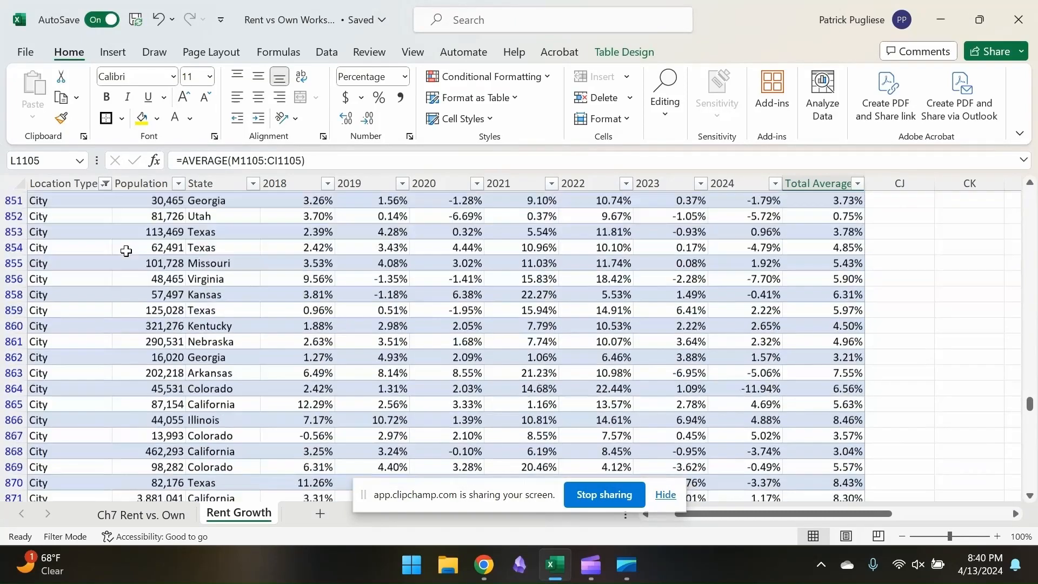
{"action": "left_click", "coordinate": [221, 259]}
{"action": "key", "text": "ctrl+f"}
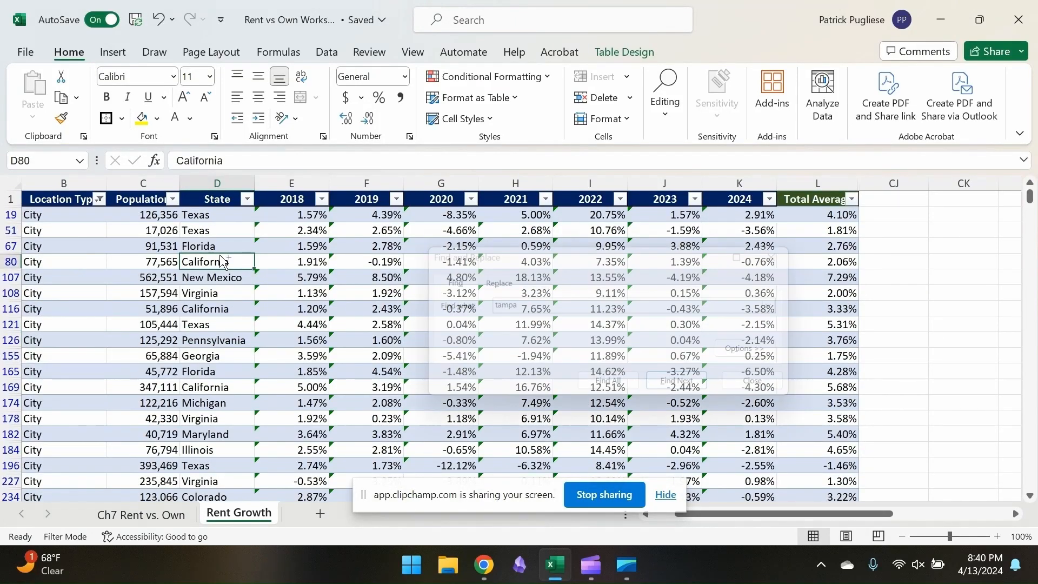
{"action": "type", "text": "austin"}
{"action": "left_click", "coordinate": [688, 388]}
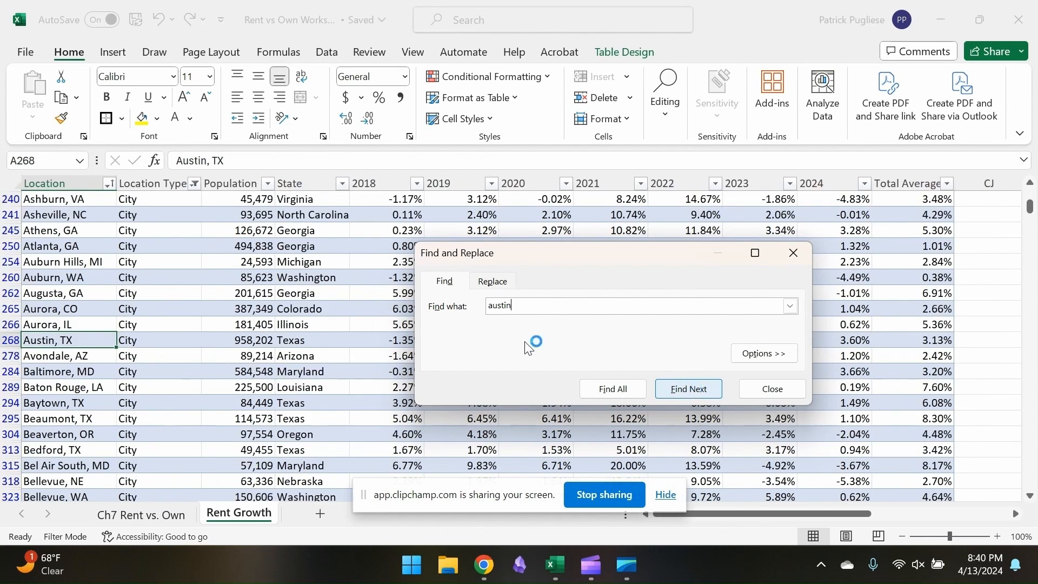
{"action": "left_click", "coordinate": [772, 388]}
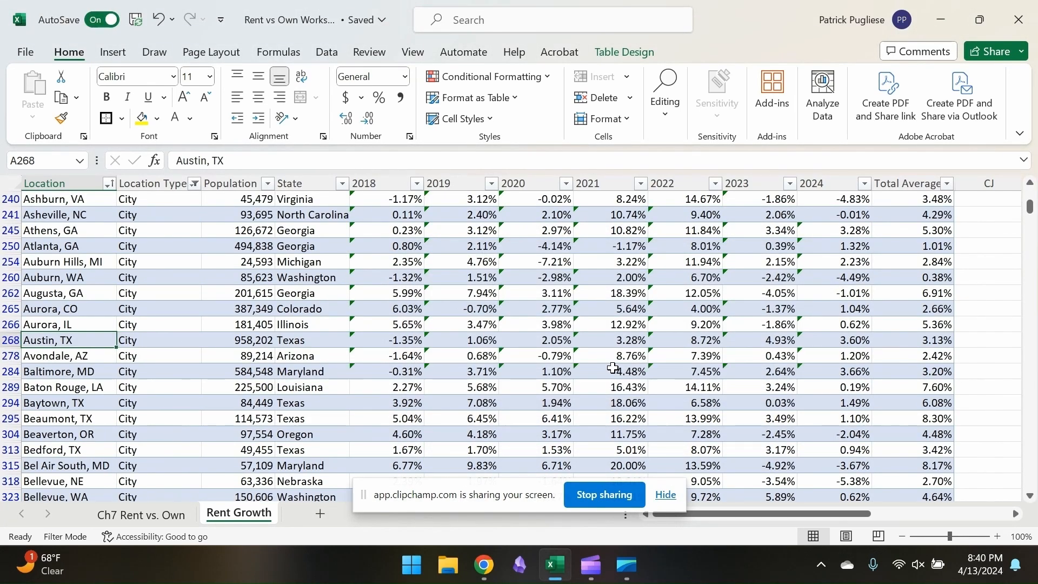
Examine Austin's yearly rent growth from 2018 through 2024 and its total average
{"action": "key", "text": "Right"}
{"action": "key", "text": "Right"}
{"action": "key", "text": "Right"}
{"action": "key", "text": "Right"}
{"action": "key", "text": "Right"}
{"action": "key", "text": "Right"}
{"action": "key", "text": "Right"}
{"action": "key", "text": "Right"}
{"action": "key", "text": "Right"}
{"action": "key", "text": "Right"}
{"action": "key", "text": "Right"}
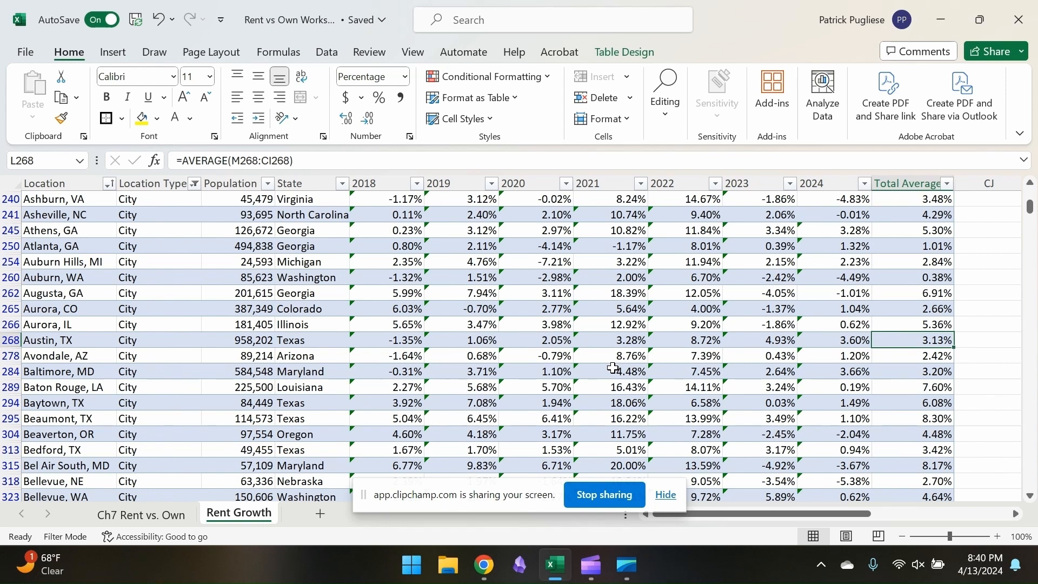
{"action": "key", "text": "Left"}
{"action": "key", "text": "Left"}
{"action": "key", "text": "Left"}
{"action": "key", "text": "Left"}
{"action": "key", "text": "Left"}
{"action": "key", "text": "Left"}
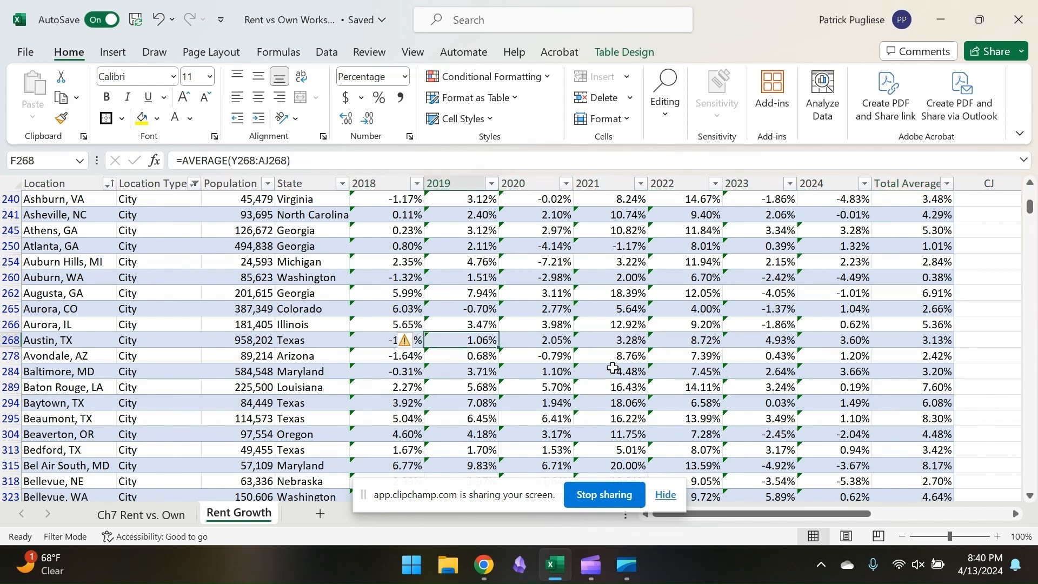
{"action": "key", "text": "Right"}
{"action": "key", "text": "Right"}
{"action": "key", "text": "Right"}
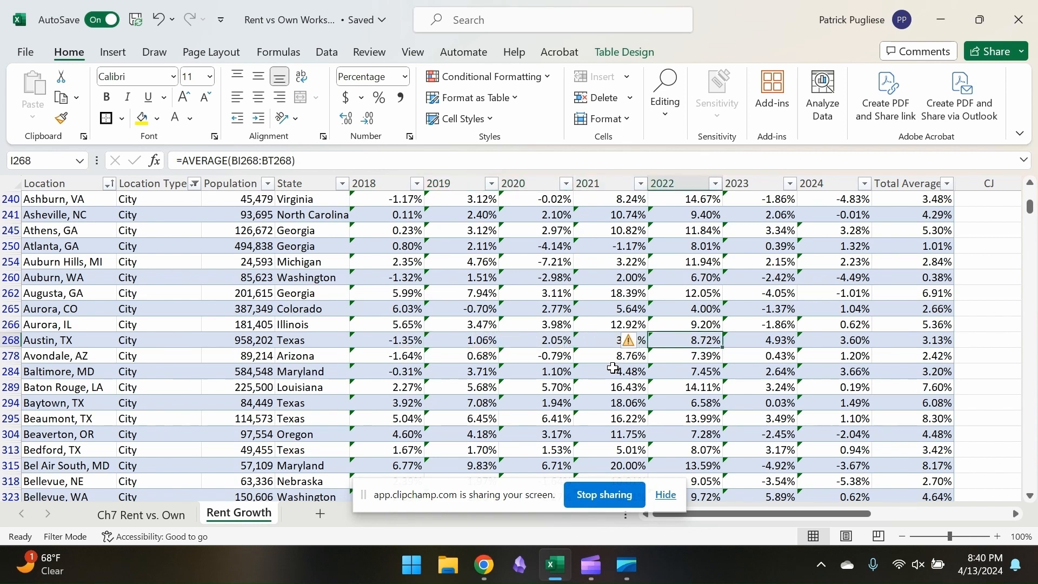
{"action": "key", "text": "Right"}
{"action": "key", "text": "Right"}
{"action": "key", "text": "Right"}
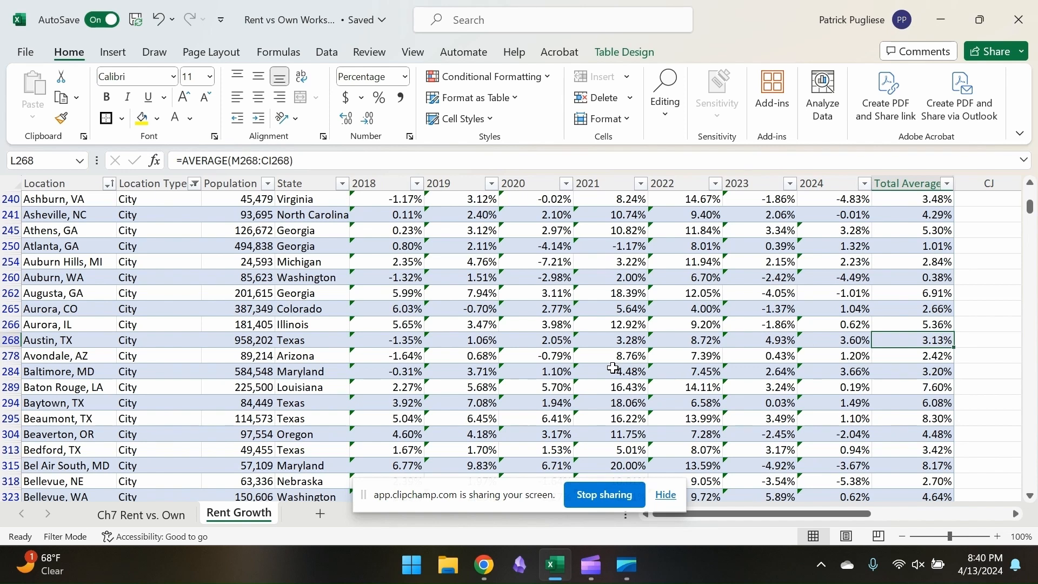
Set the rental growth rate to 3.13% on the Ch7 Rent vs. Own sheet
{"action": "key", "text": "alt+Tab"}
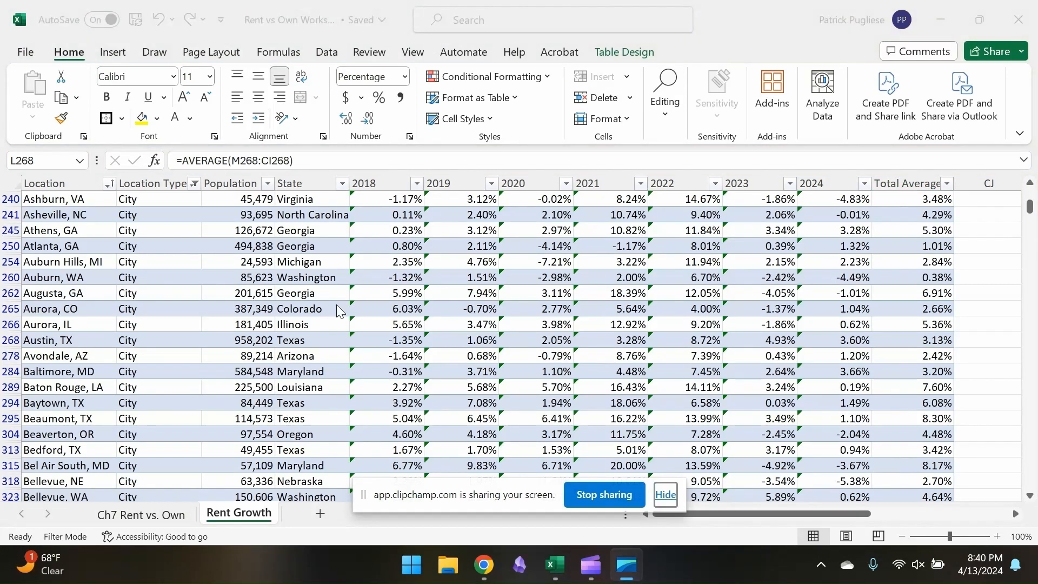
{"action": "left_click", "coordinate": [549, 566]}
{"action": "type", "text": "3.13"}
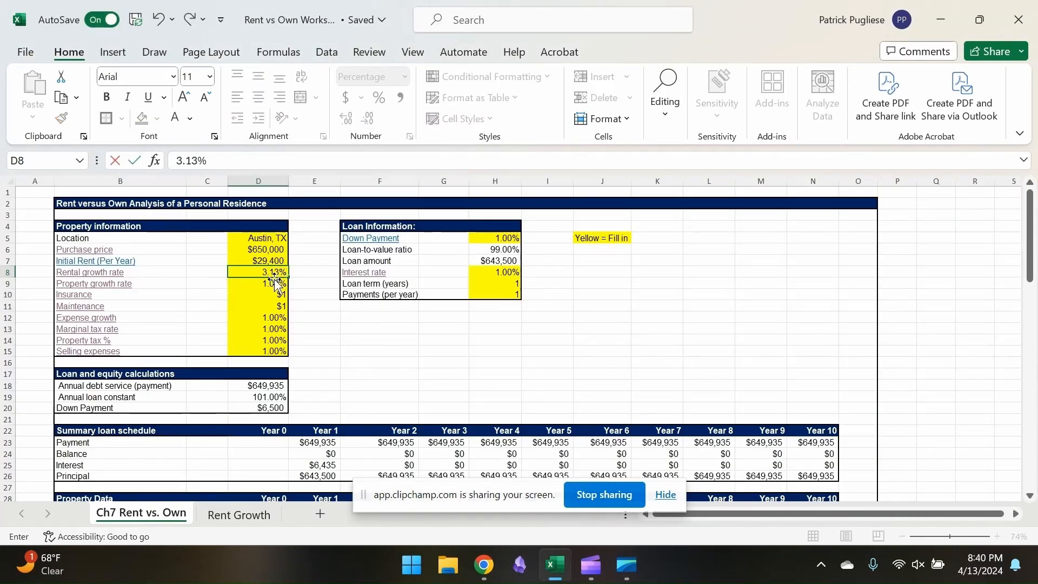
{"action": "key", "text": "Return"}
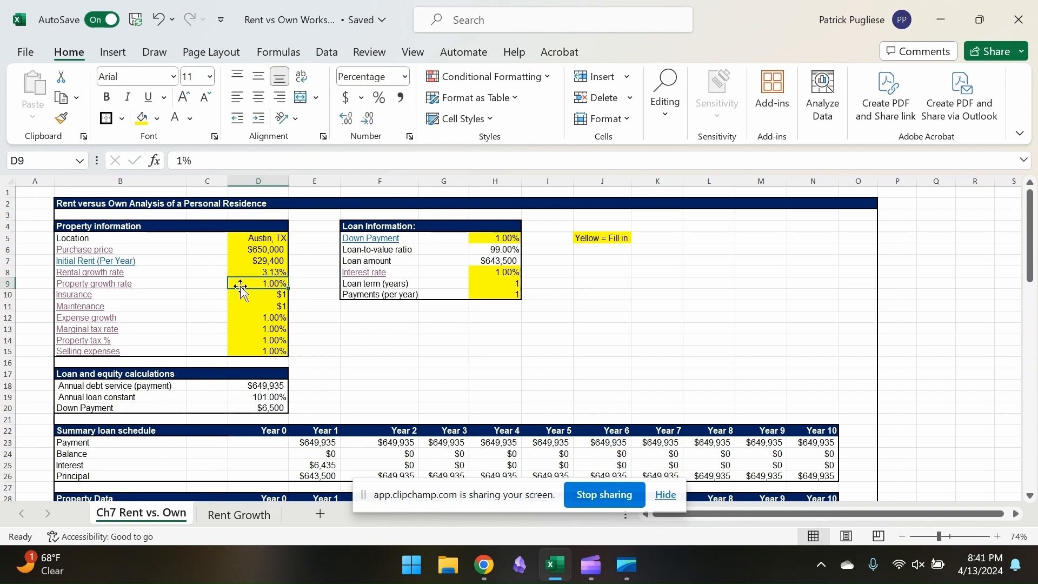
Open Redfin from the worksheet's property growth rate link, search for Austin and open the city's market insights
{"action": "left_click", "coordinate": [120, 287]}
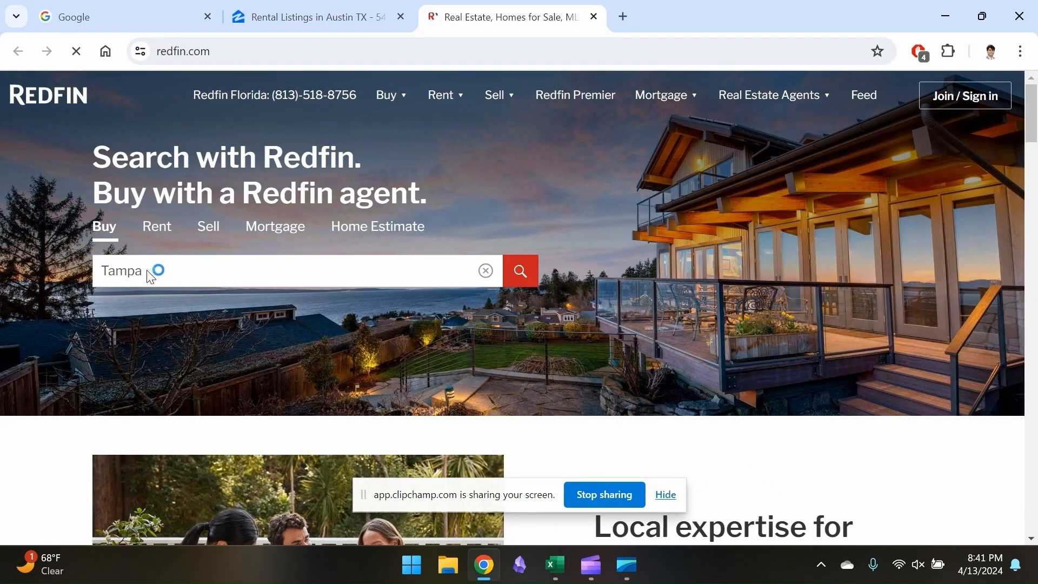
{"action": "left_click", "coordinate": [150, 271]}
{"action": "type", "text": "Austin"}
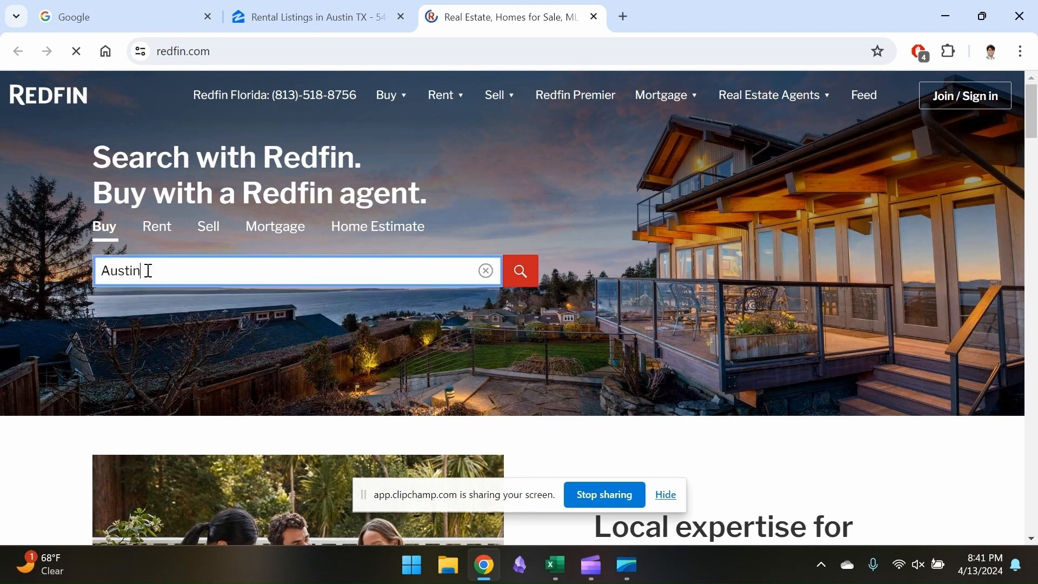
{"action": "left_click", "coordinate": [157, 337]}
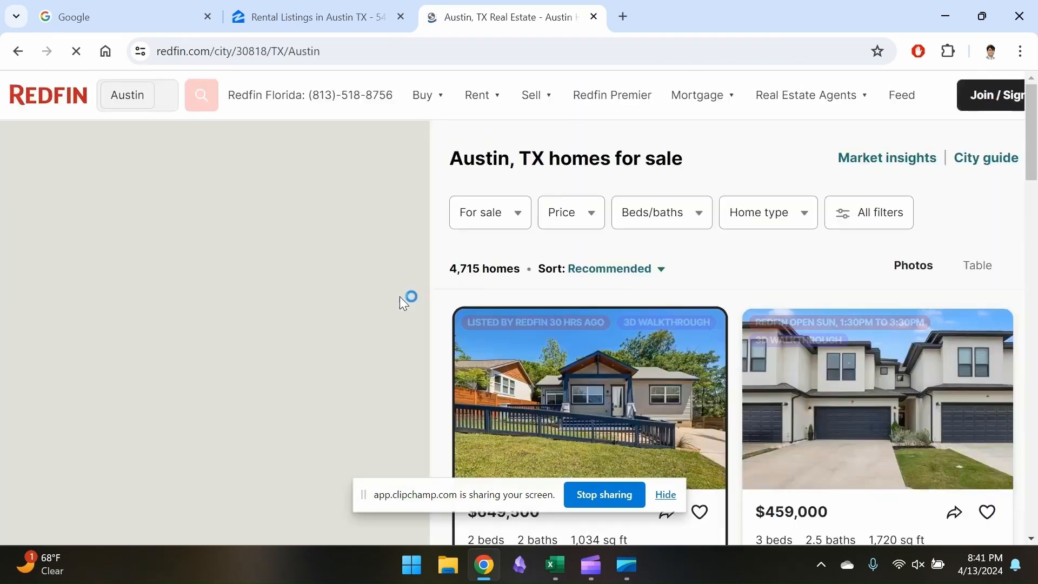
{"action": "left_click", "coordinate": [888, 171]}
Examine Austin's five-year home price trend on Redfin, checking prices and yearly growth at several dates from 2019 to 2024
{"action": "scroll", "coordinate": [641, 331], "scroll_direction": "down", "scroll_amount": 5}
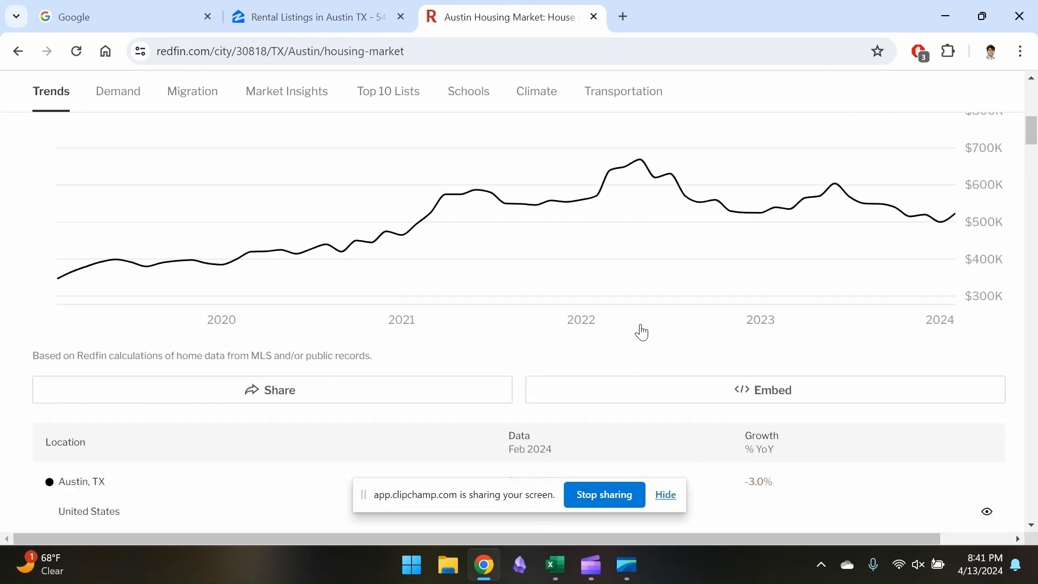
{"action": "scroll", "coordinate": [643, 332], "scroll_direction": "up", "scroll_amount": 2}
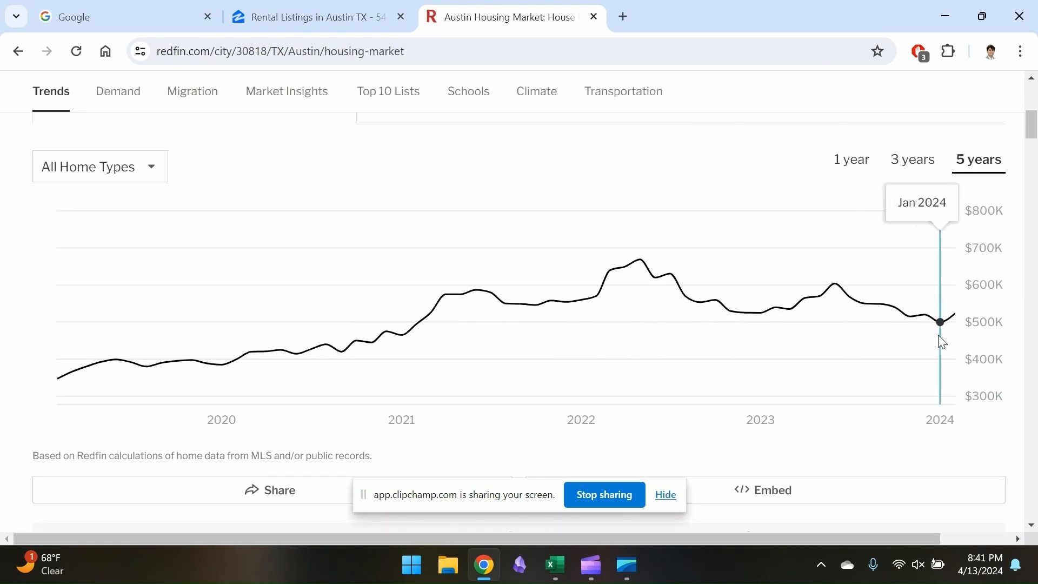
{"action": "scroll", "coordinate": [943, 342], "scroll_direction": "down", "scroll_amount": 3}
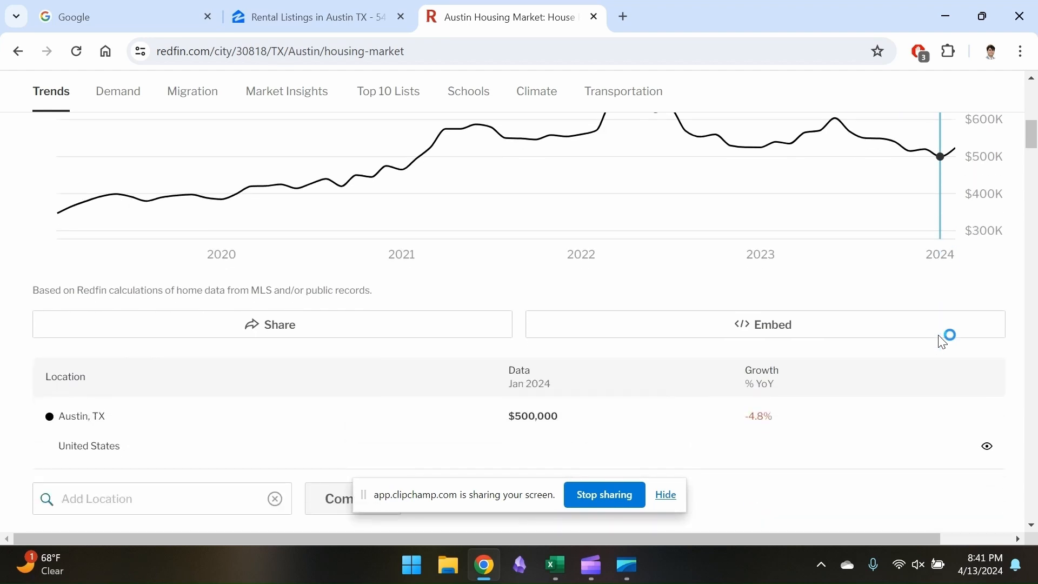
{"action": "scroll", "coordinate": [938, 340], "scroll_direction": "up", "scroll_amount": 1}
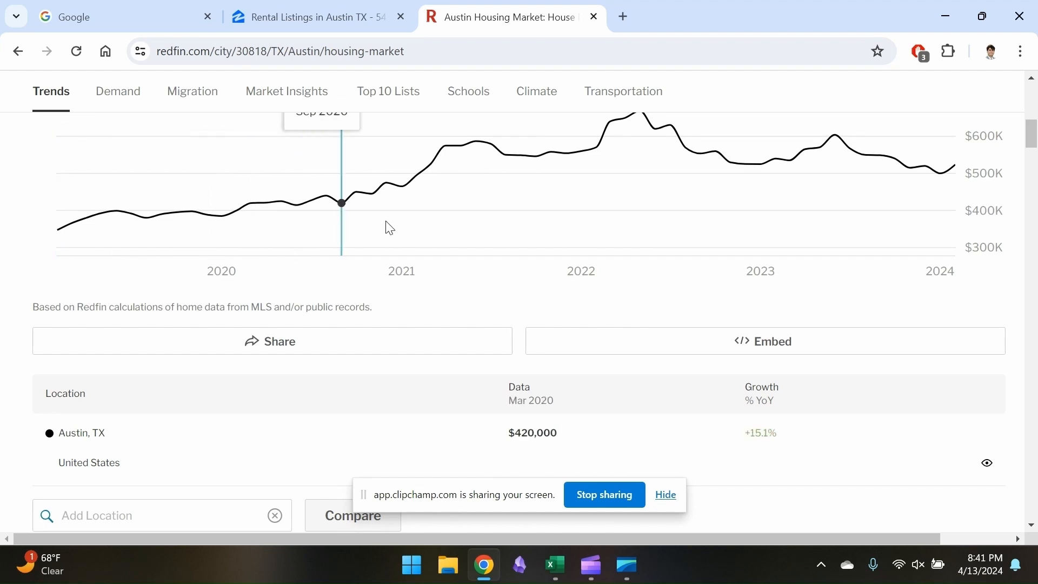
{"action": "scroll", "coordinate": [406, 222], "scroll_direction": "up", "scroll_amount": 1}
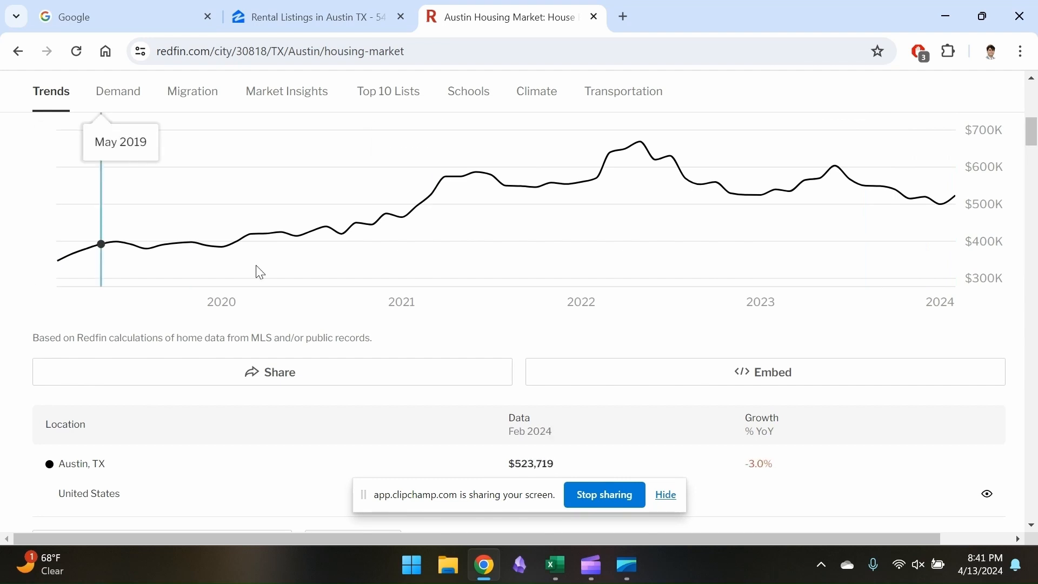
Return to the Excel worksheet and set the property growth rate to 3.00%
{"action": "key", "text": "alt+Tab"}
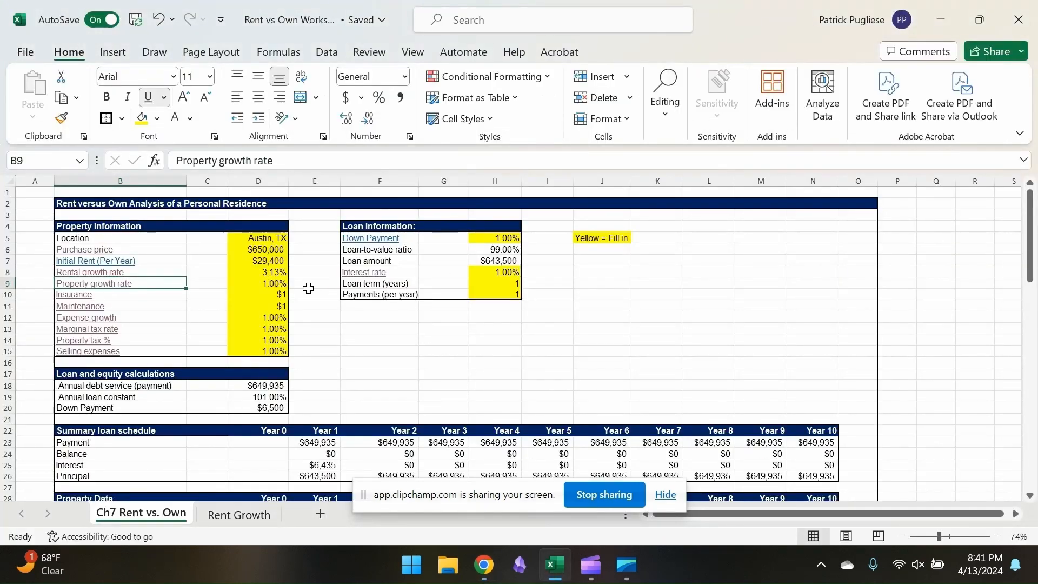
{"action": "key", "text": "Right"}
{"action": "key", "text": "Right"}
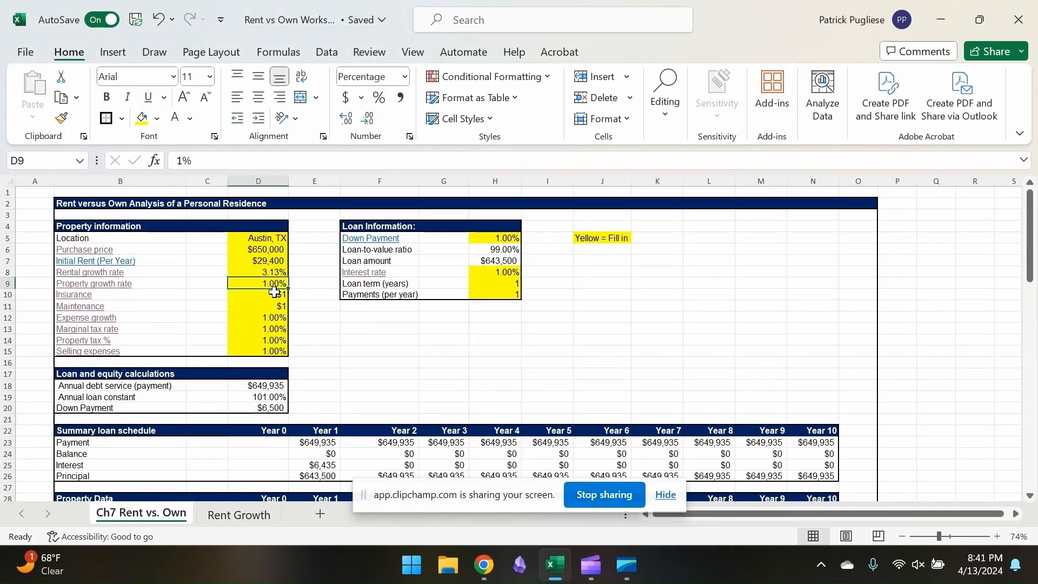
{"action": "type", "text": "3"}
{"action": "key", "text": "Return"}
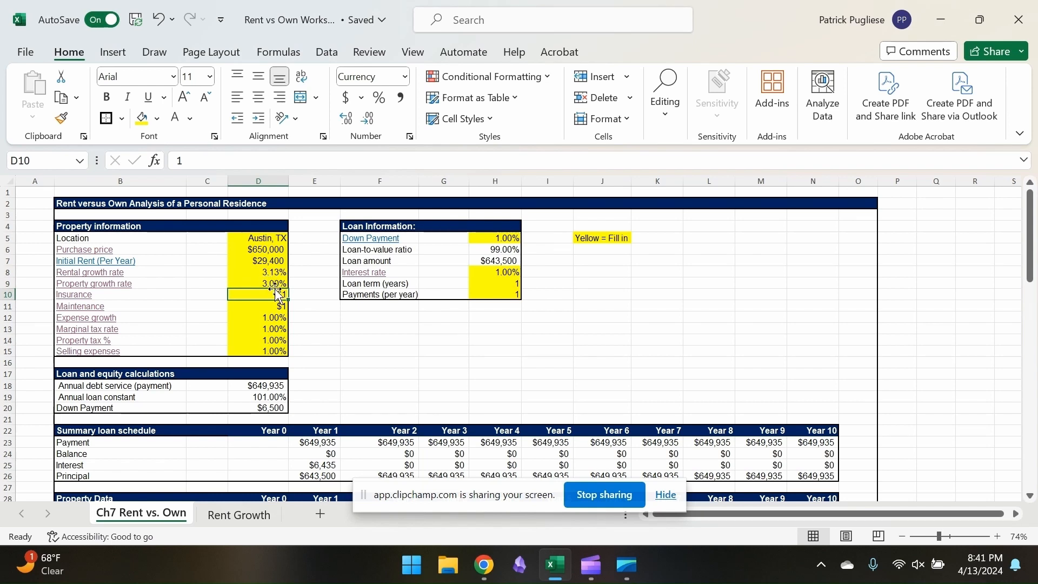
Open the Forbes home insurance calculator from the worksheet's insurance link and set the state to Texas
{"action": "left_click", "coordinate": [89, 299]}
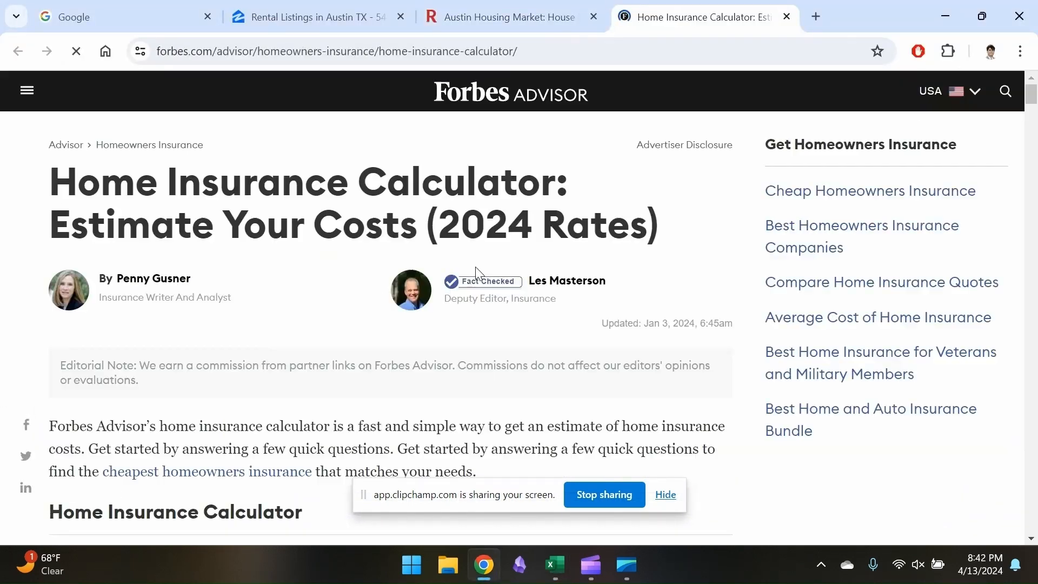
{"action": "scroll", "coordinate": [343, 327], "scroll_direction": "down", "scroll_amount": 8}
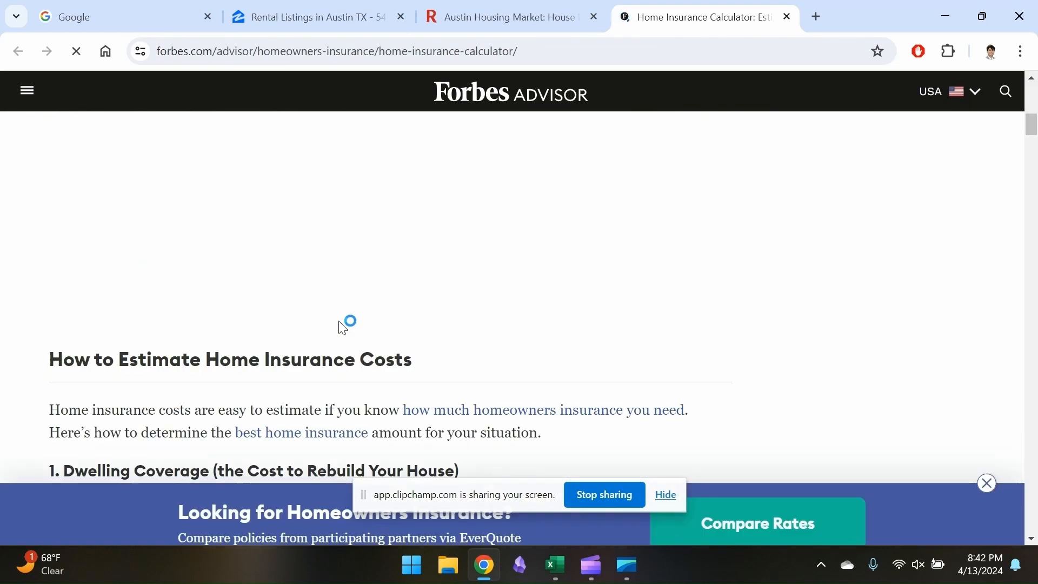
{"action": "left_click", "coordinate": [243, 208]}
{"action": "scroll", "coordinate": [238, 372], "scroll_direction": "down", "scroll_amount": 8}
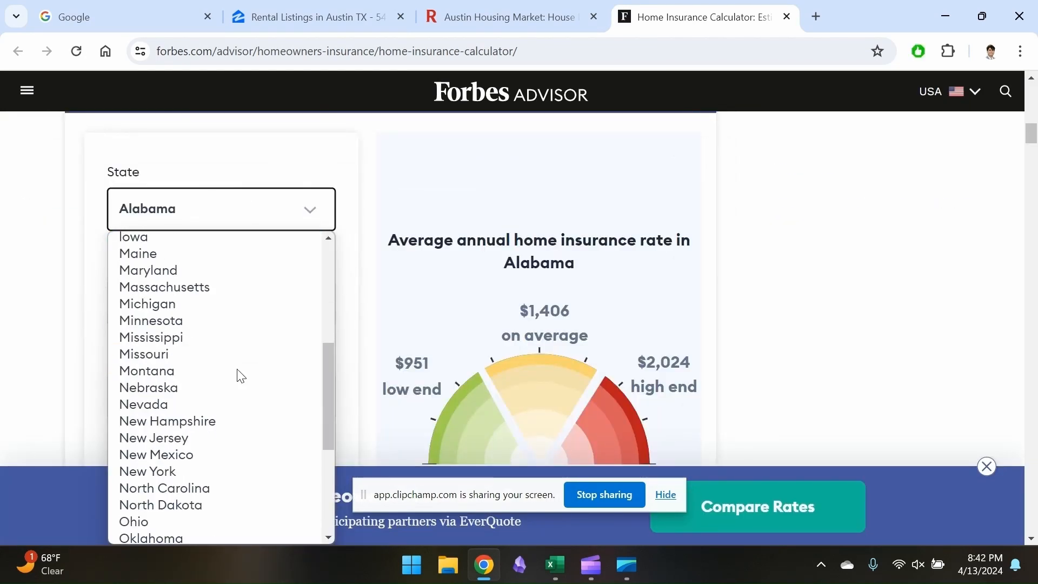
{"action": "scroll", "coordinate": [239, 373], "scroll_direction": "up", "scroll_amount": 2}
{"action": "scroll", "coordinate": [238, 373], "scroll_direction": "down", "scroll_amount": 5}
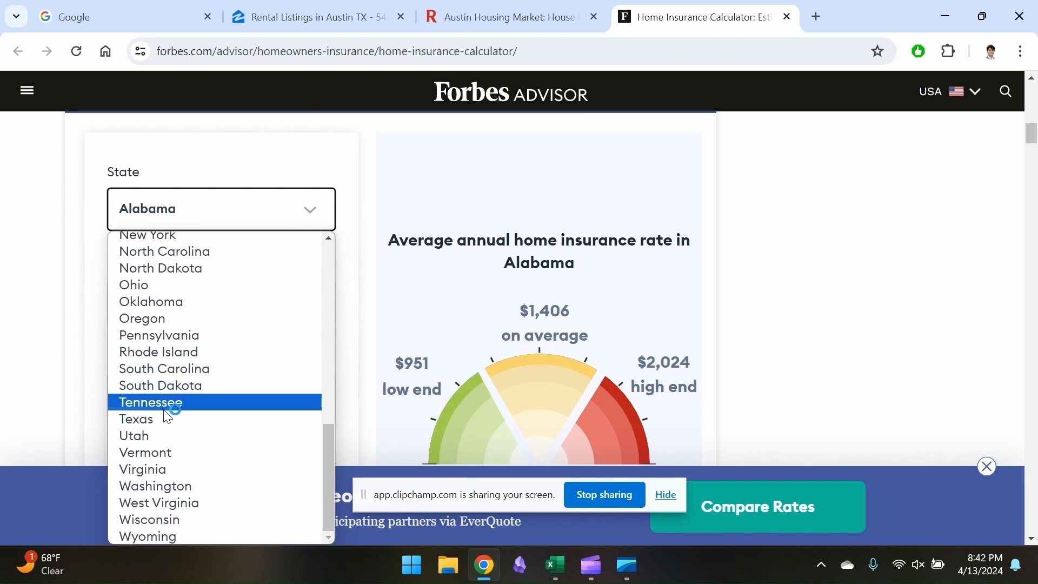
{"action": "left_click", "coordinate": [237, 418]}
Set the insurance calculator's dwelling value to $500k and review the resulting Texas rates, glancing at the Zillow listings first
{"action": "scroll", "coordinate": [265, 238], "scroll_direction": "down", "scroll_amount": 1}
{"action": "left_click", "coordinate": [299, 13]}
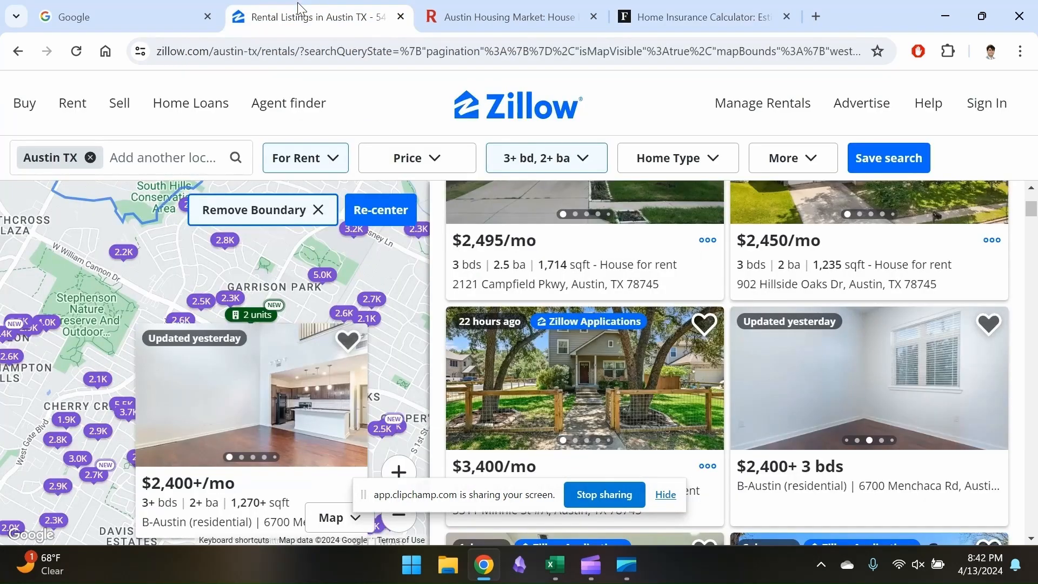
{"action": "left_click", "coordinate": [701, 7]}
{"action": "left_click", "coordinate": [261, 248]}
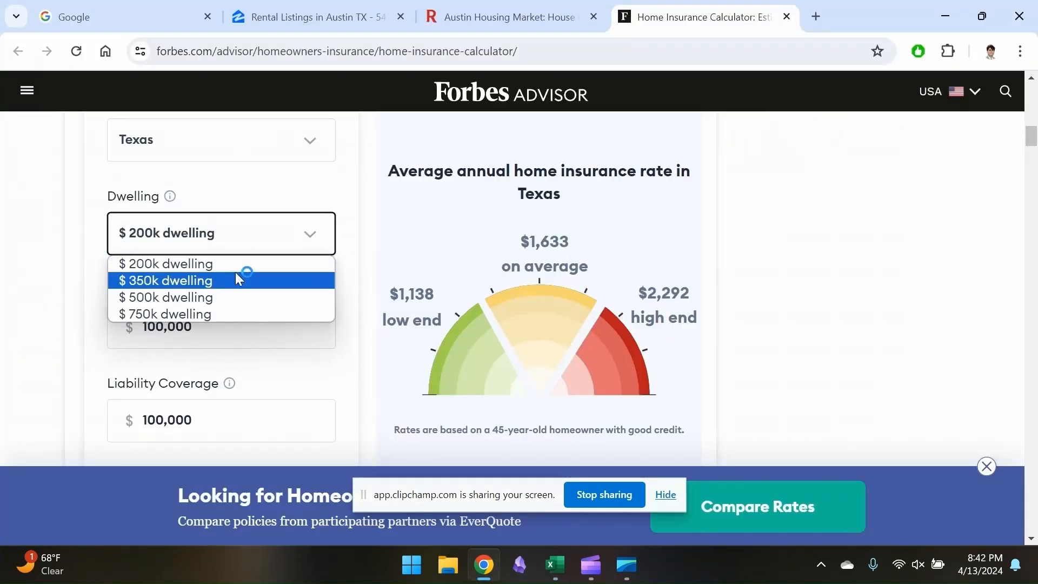
{"action": "left_click", "coordinate": [214, 297]}
{"action": "scroll", "coordinate": [252, 295], "scroll_direction": "down", "scroll_amount": 1}
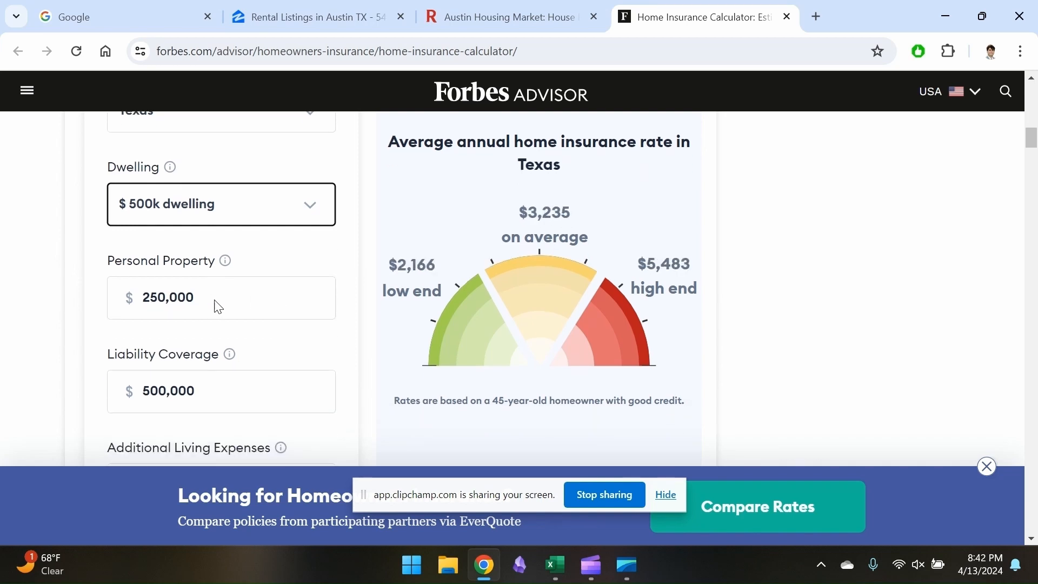
{"action": "scroll", "coordinate": [218, 307], "scroll_direction": "down", "scroll_amount": 2}
{"action": "scroll", "coordinate": [254, 315], "scroll_direction": "up", "scroll_amount": 3}
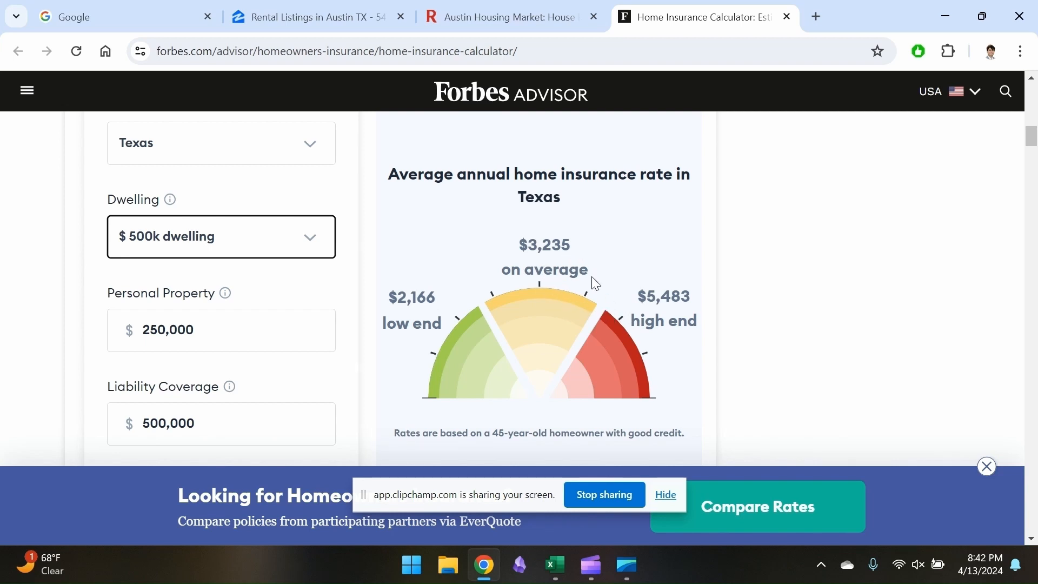
Return to the Excel worksheet and set the insurance cost to $4,000
{"action": "key", "text": "alt+Tab"}
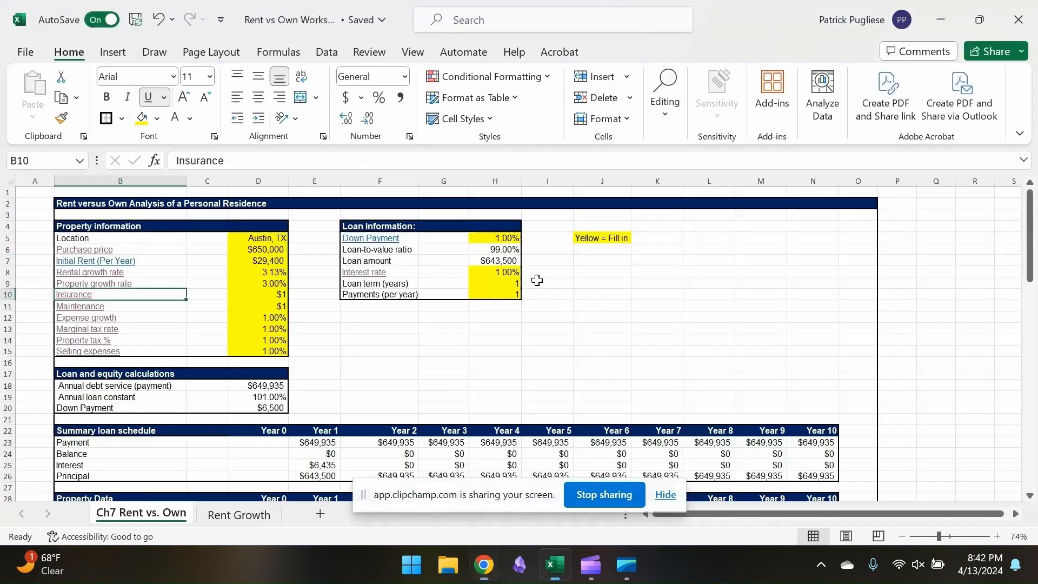
{"action": "left_click", "coordinate": [270, 294]}
{"action": "type", "text": "4000"}
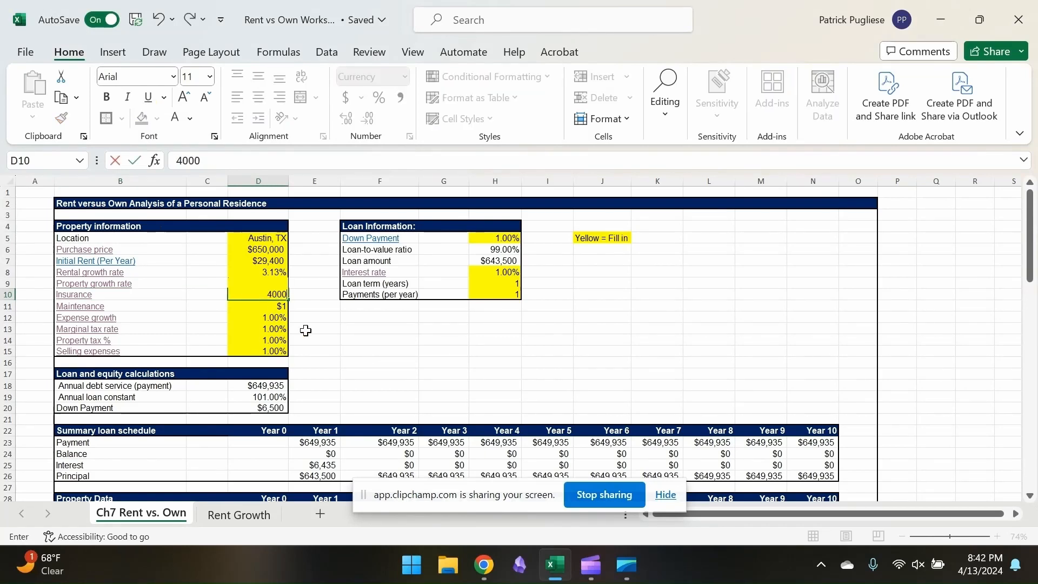
{"action": "key", "text": "Return"}
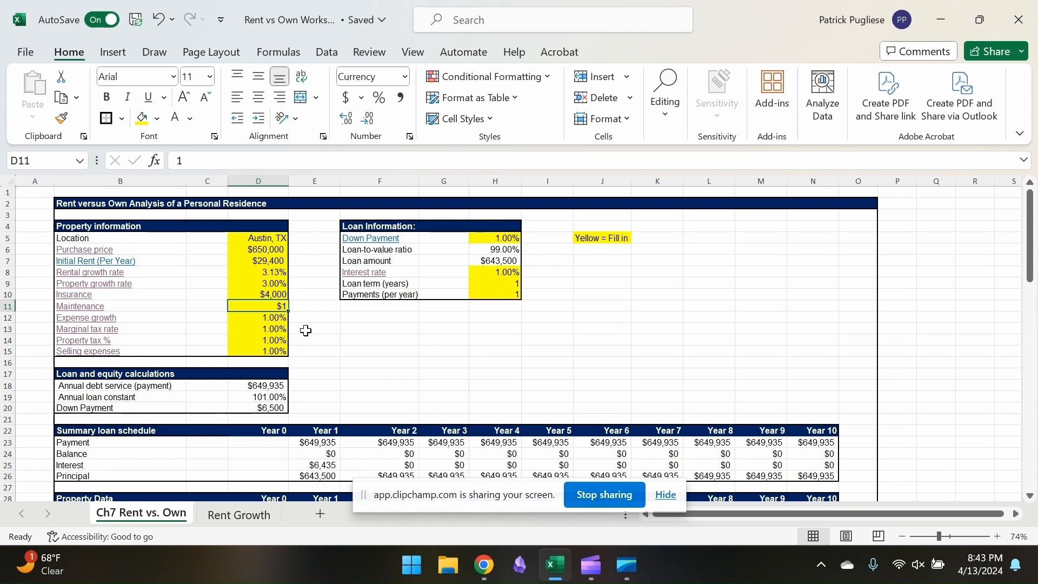
Check State Farm's linked maintenance guideline, then calculate maintenance in the Excel worksheet as 2% of the purchase price
{"action": "left_click", "coordinate": [85, 306]}
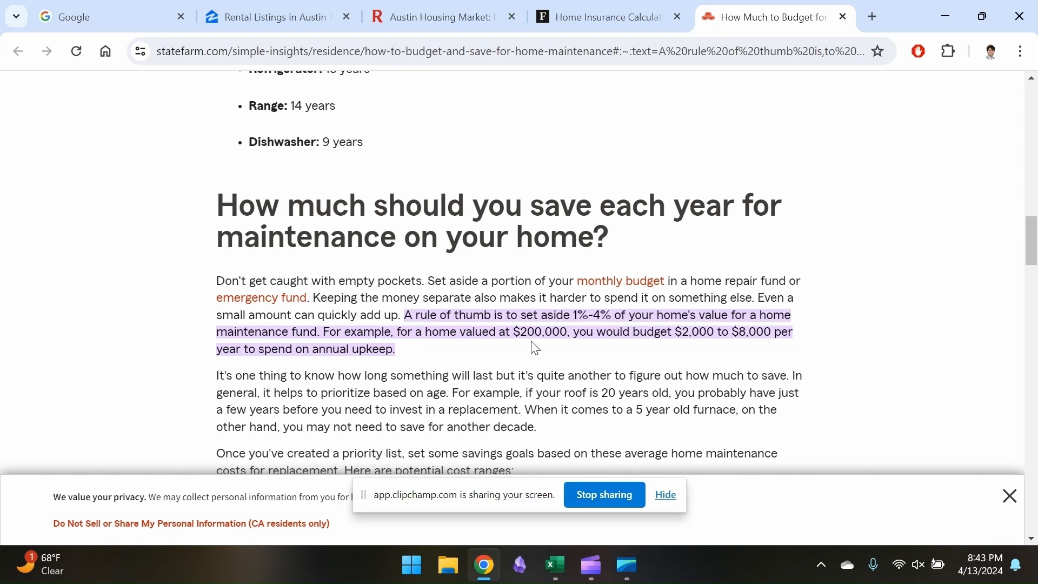
{"action": "key", "text": "alt+Tab"}
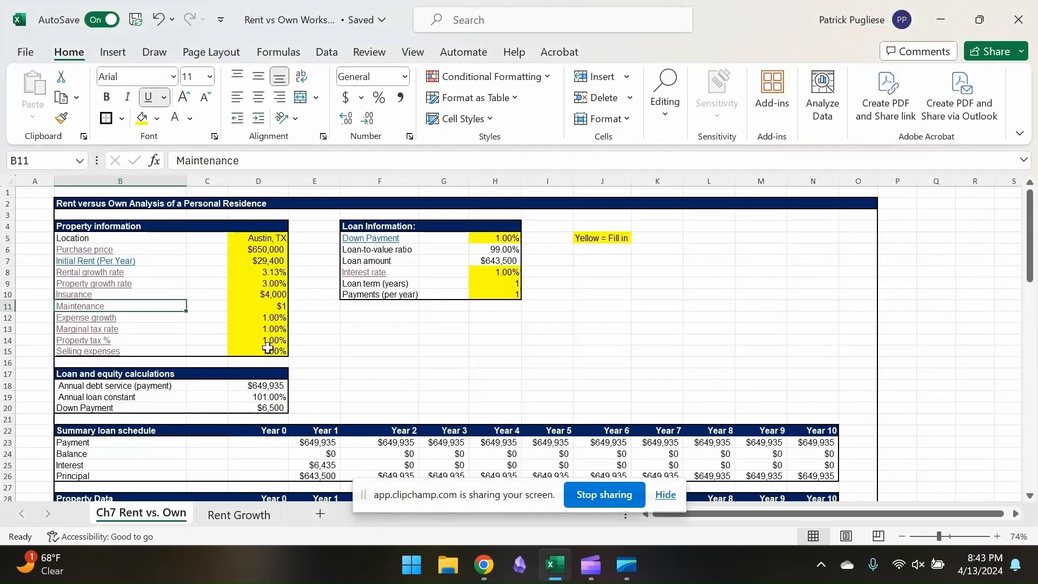
{"action": "left_click", "coordinate": [269, 306]}
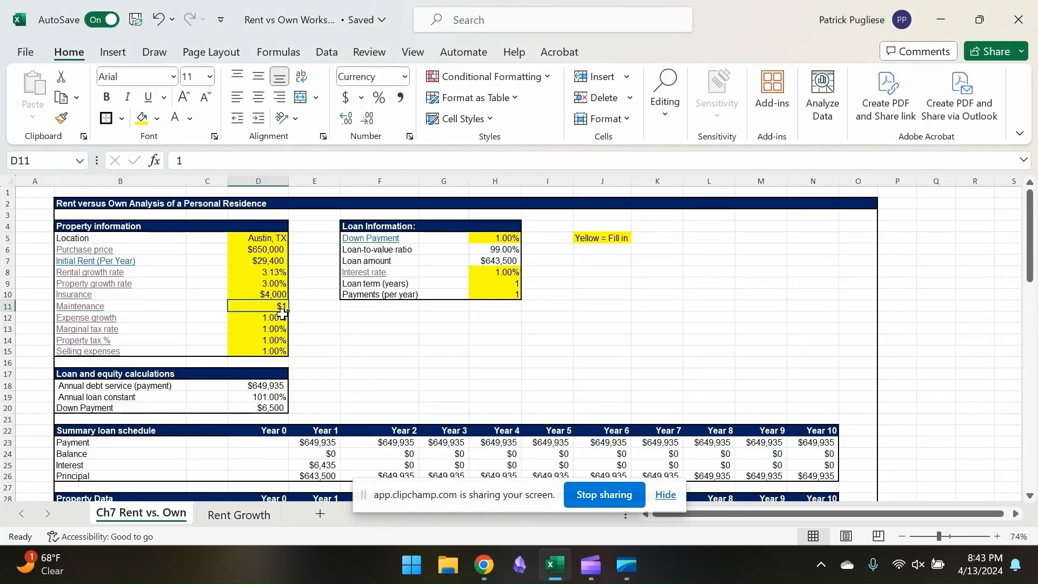
{"action": "type", "text": "=2"}
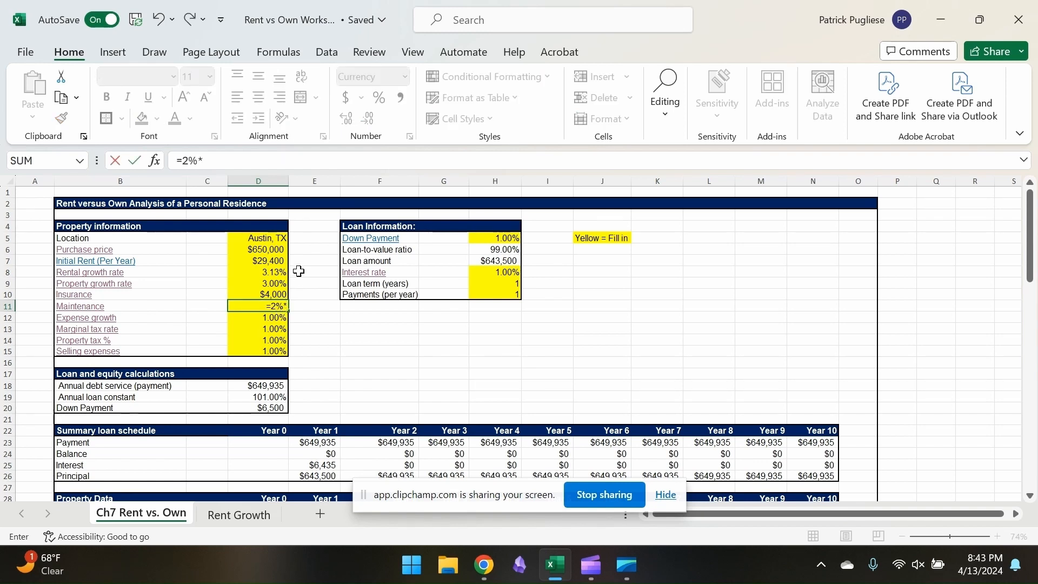
{"action": "type", "text": "%*"}
{"action": "left_click", "coordinate": [262, 250]}
{"action": "key", "text": "Return"}
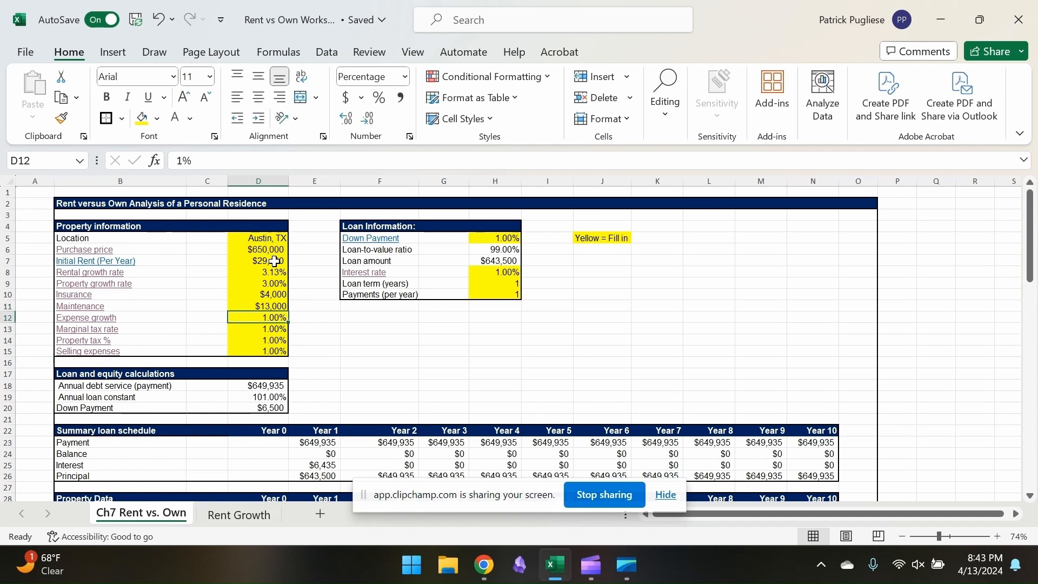
{"action": "key", "text": "Up"}
{"action": "key", "text": "Down"}
Open the Morningstar article linked from expense growth and examine its inflation forecast and PCE inflation chart
{"action": "left_click", "coordinate": [88, 319]}
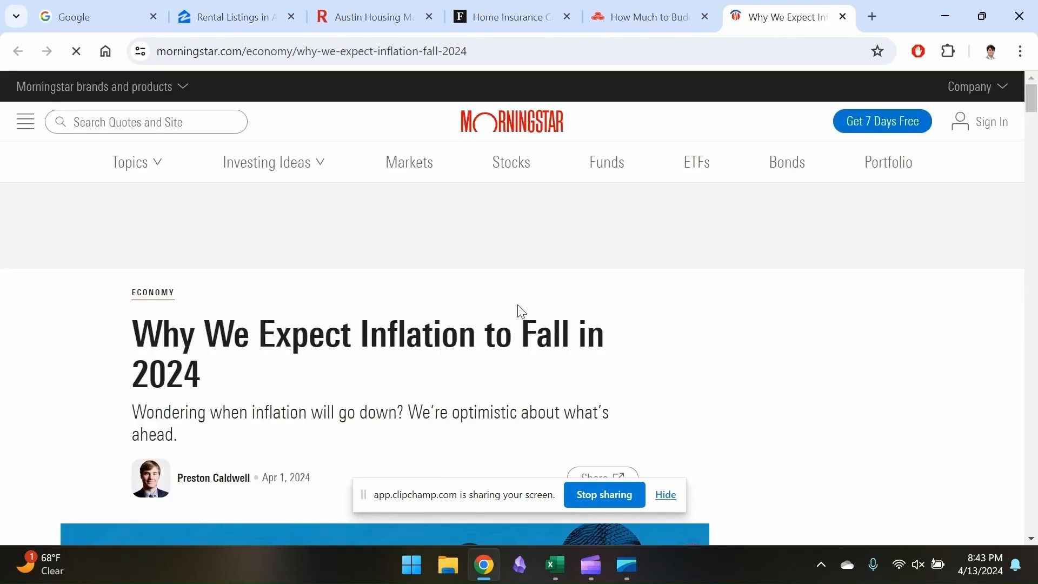
{"action": "scroll", "coordinate": [472, 339], "scroll_direction": "down", "scroll_amount": 10}
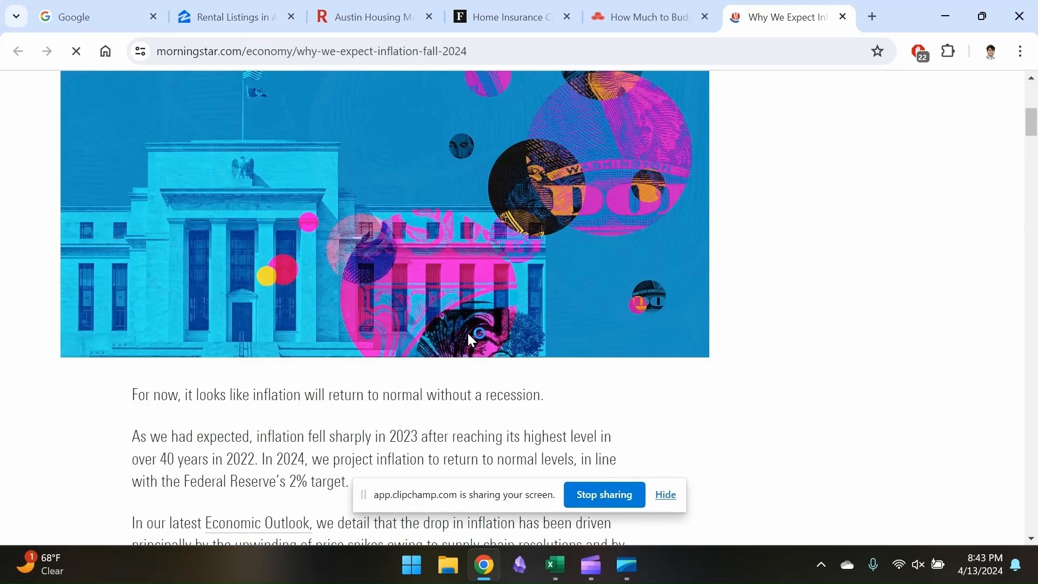
{"action": "scroll", "coordinate": [468, 331], "scroll_direction": "down", "scroll_amount": 3}
{"action": "scroll", "coordinate": [466, 330], "scroll_direction": "down", "scroll_amount": 2}
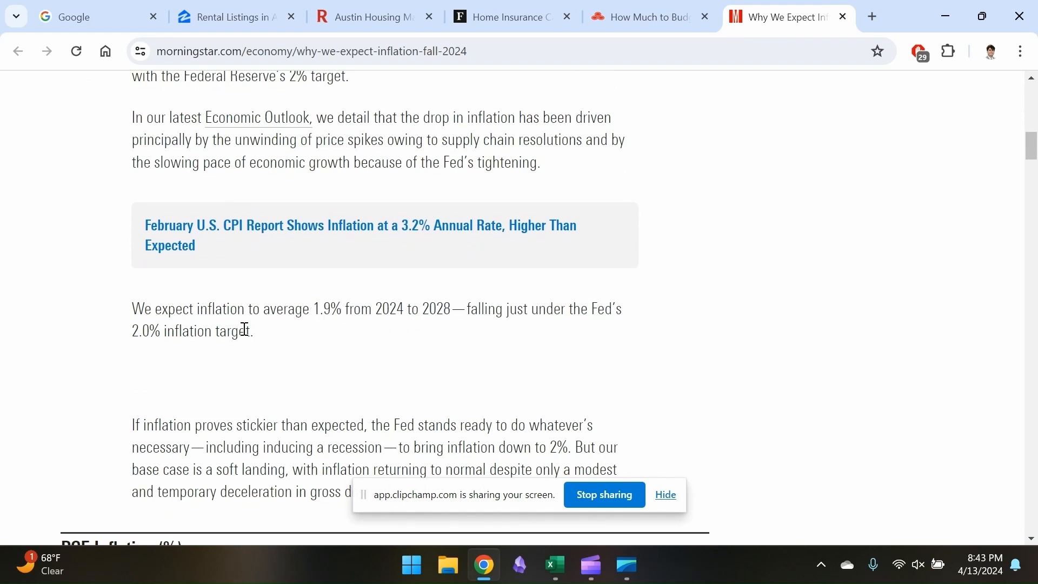
{"action": "scroll", "coordinate": [245, 329], "scroll_direction": "down", "scroll_amount": 8}
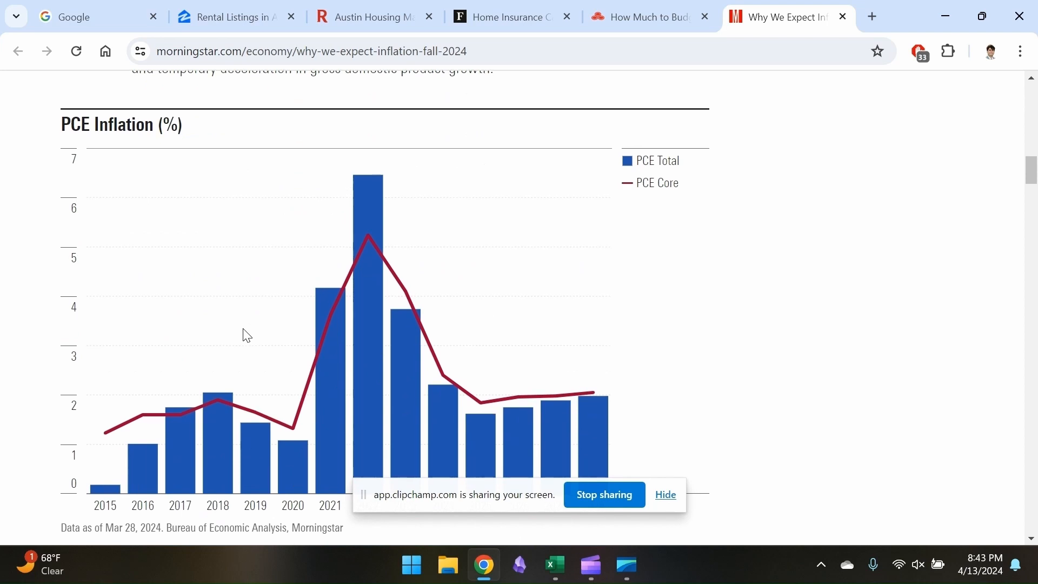
{"action": "scroll", "coordinate": [247, 335], "scroll_direction": "up", "scroll_amount": 10}
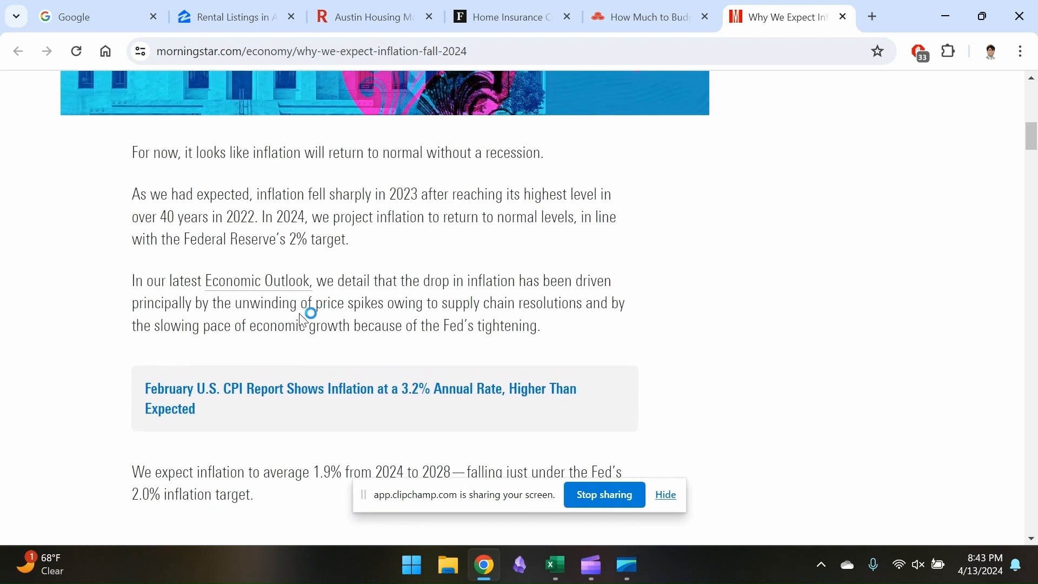
{"action": "scroll", "coordinate": [300, 314], "scroll_direction": "up", "scroll_amount": 1}
{"action": "scroll", "coordinate": [361, 280], "scroll_direction": "up", "scroll_amount": 10}
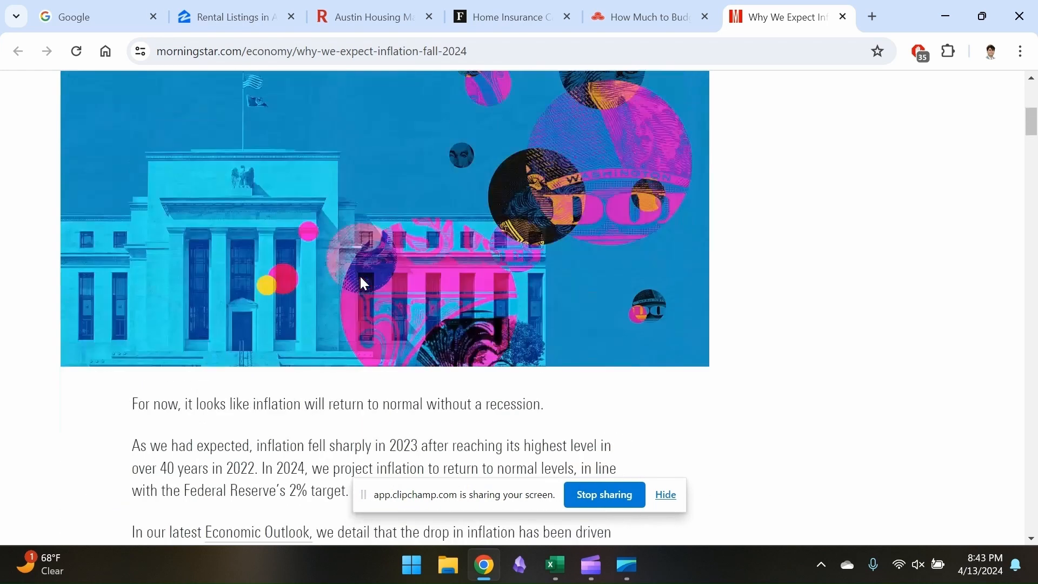
{"action": "scroll", "coordinate": [362, 281], "scroll_direction": "down", "scroll_amount": 12}
{"action": "scroll", "coordinate": [362, 284], "scroll_direction": "down", "scroll_amount": 3}
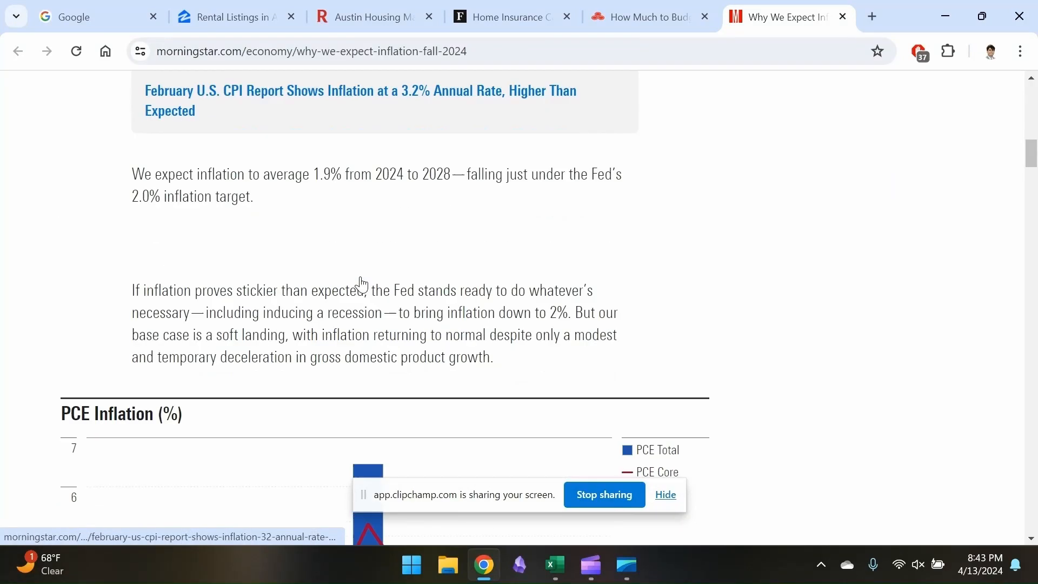
Return to the Excel worksheet and set the expense growth to 2.25%
{"action": "key", "text": "alt+Tab"}
{"action": "left_click", "coordinate": [278, 317]}
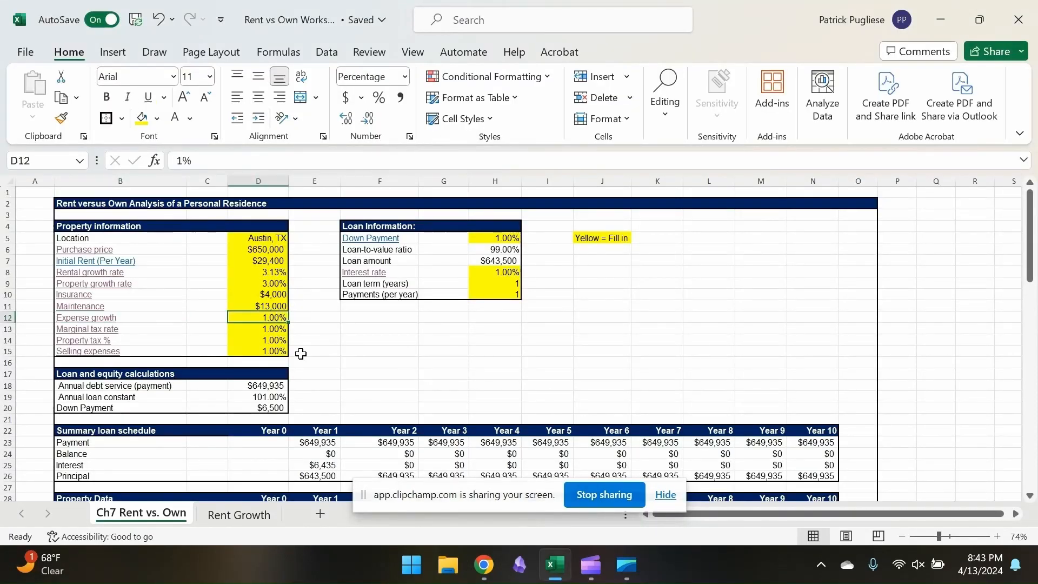
{"action": "type", "text": "2.225"}
{"action": "key", "text": "BackSpace"}
{"action": "key", "text": "BackSpace"}
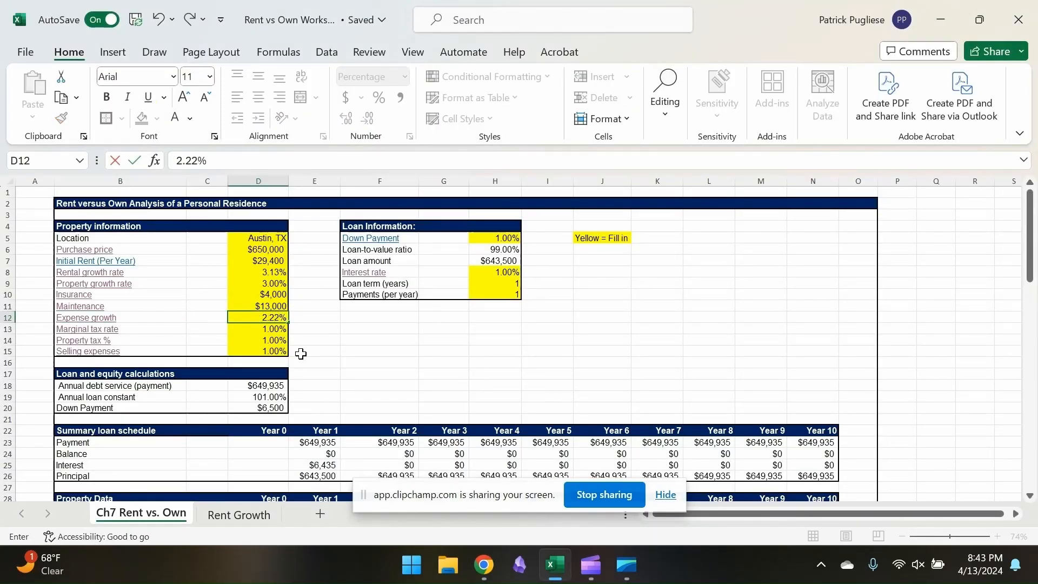
{"action": "type", "text": "5"}
{"action": "key", "text": "Return"}
In the linked Ameriprise marginal tax rate calculator, set the dependent status to No and review the estimated tax rates
{"action": "key", "text": "alt+Tab"}
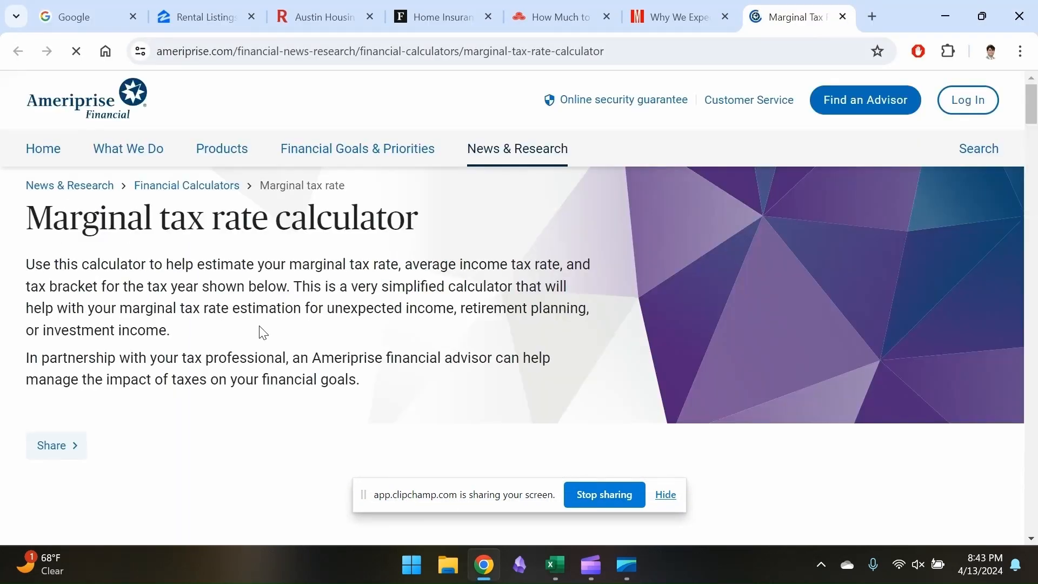
{"action": "scroll", "coordinate": [261, 331], "scroll_direction": "down", "scroll_amount": 5}
{"action": "scroll", "coordinate": [262, 331], "scroll_direction": "down", "scroll_amount": 3}
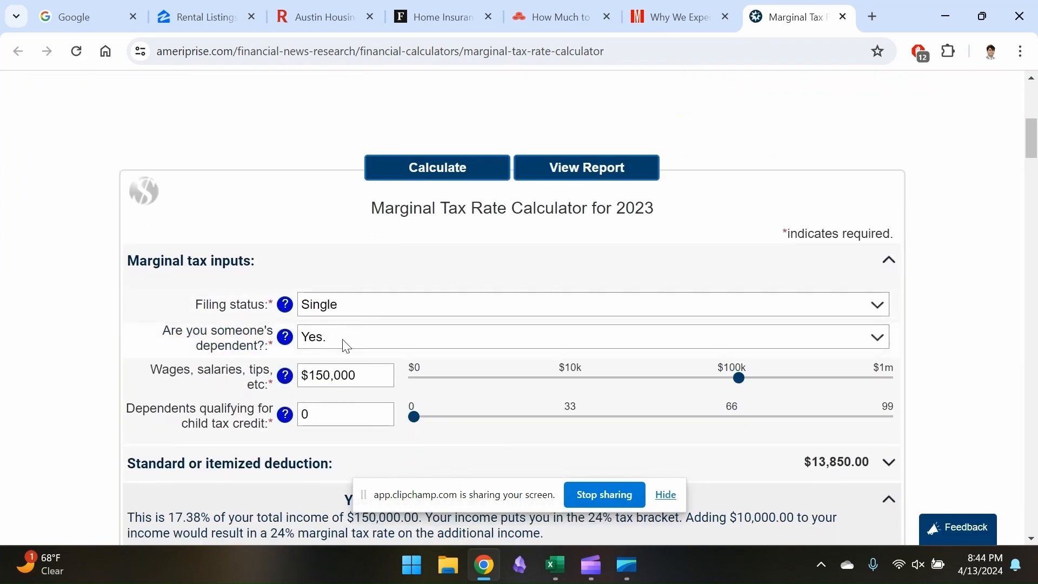
{"action": "scroll", "coordinate": [345, 344], "scroll_direction": "down", "scroll_amount": 1}
{"action": "left_click", "coordinate": [332, 290]}
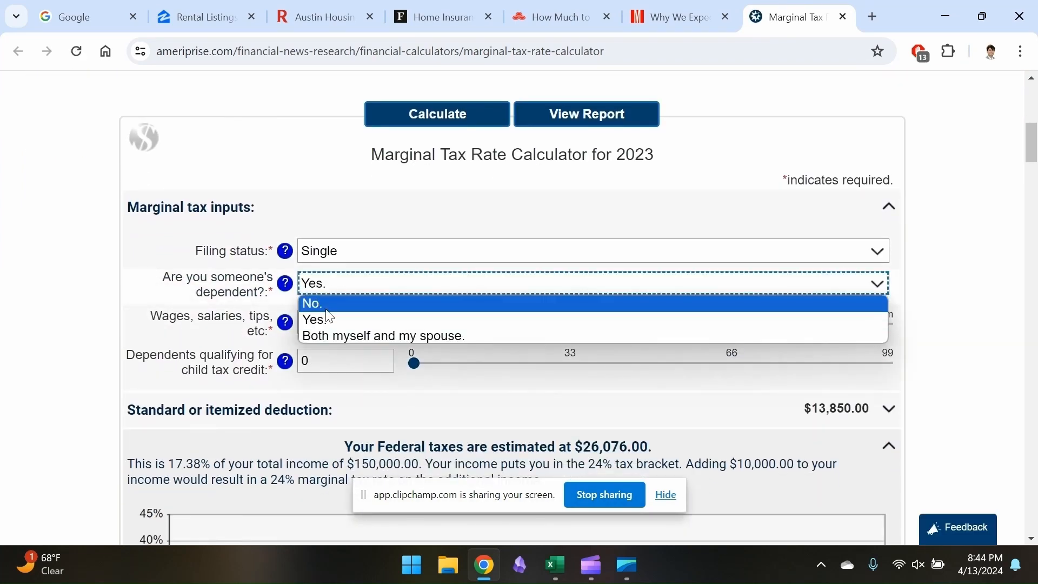
{"action": "left_click", "coordinate": [335, 304]}
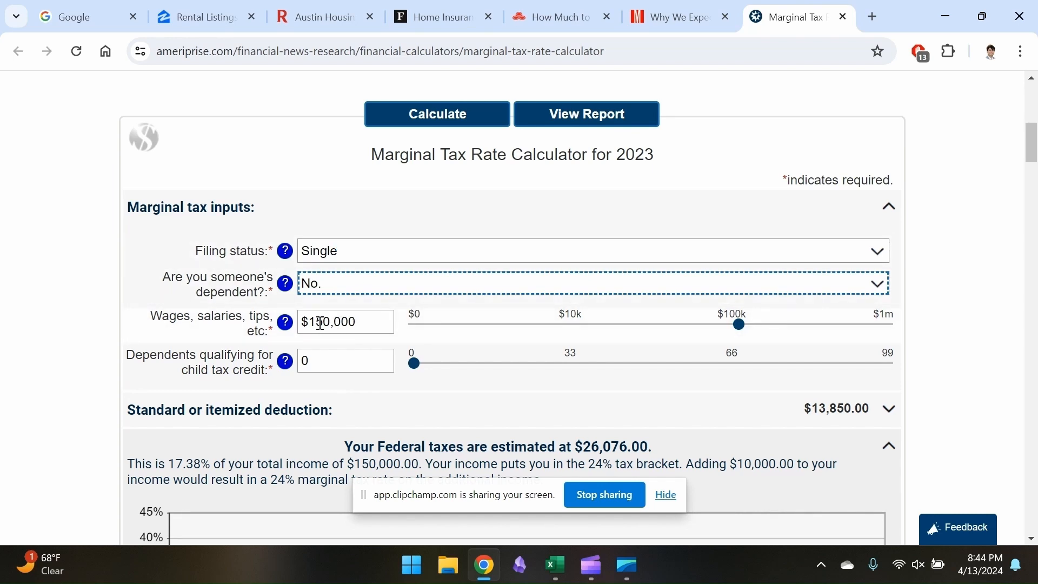
{"action": "scroll", "coordinate": [368, 326], "scroll_direction": "down", "scroll_amount": 5}
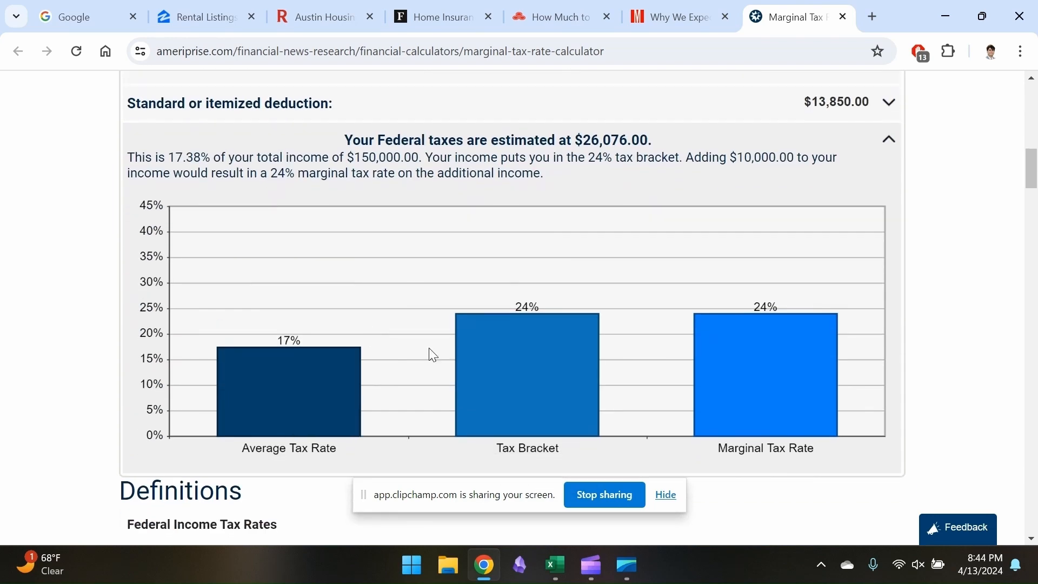
{"action": "mouse_move", "coordinate": [700, 325]}
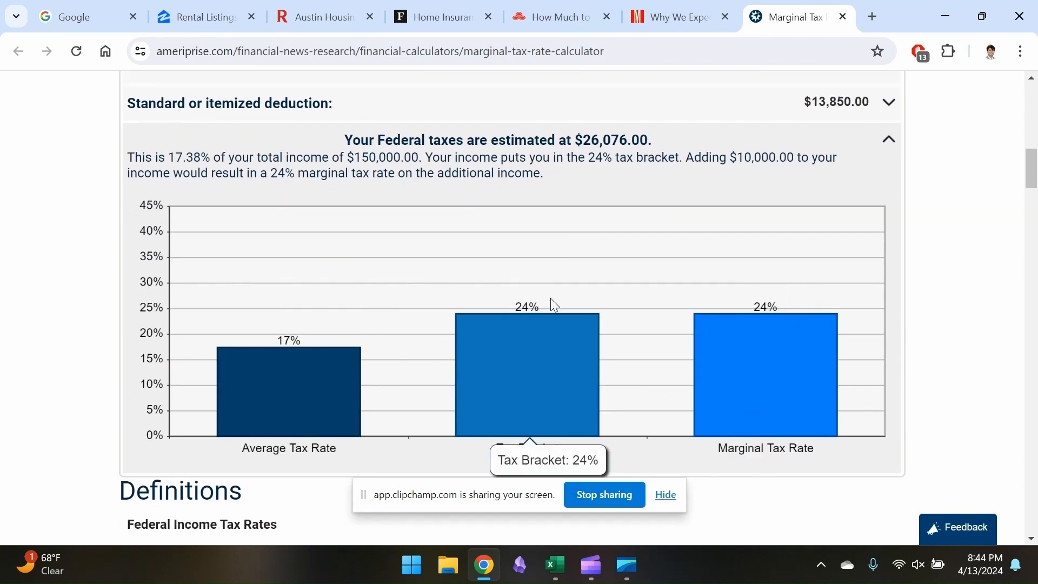
Return to the Excel worksheet and set the marginal tax rate to 24%
{"action": "key", "text": "alt+Tab"}
{"action": "left_click", "coordinate": [286, 329]}
{"action": "type", "text": "24"}
{"action": "key", "text": "Return"}
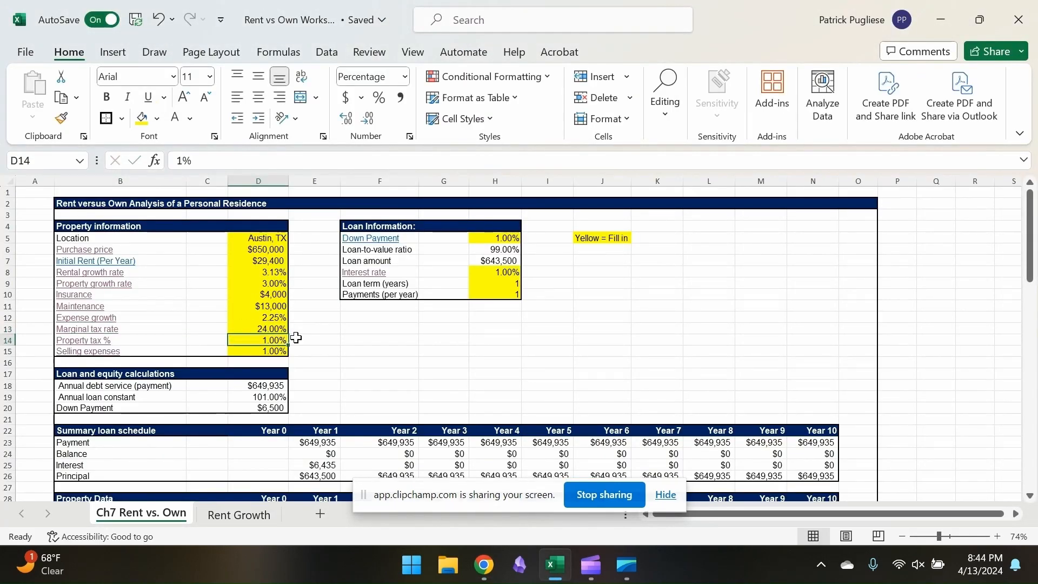
Open the SmartAsset property tax calculator linked from Property tax % and clear its location
{"action": "left_click", "coordinate": [102, 342]}
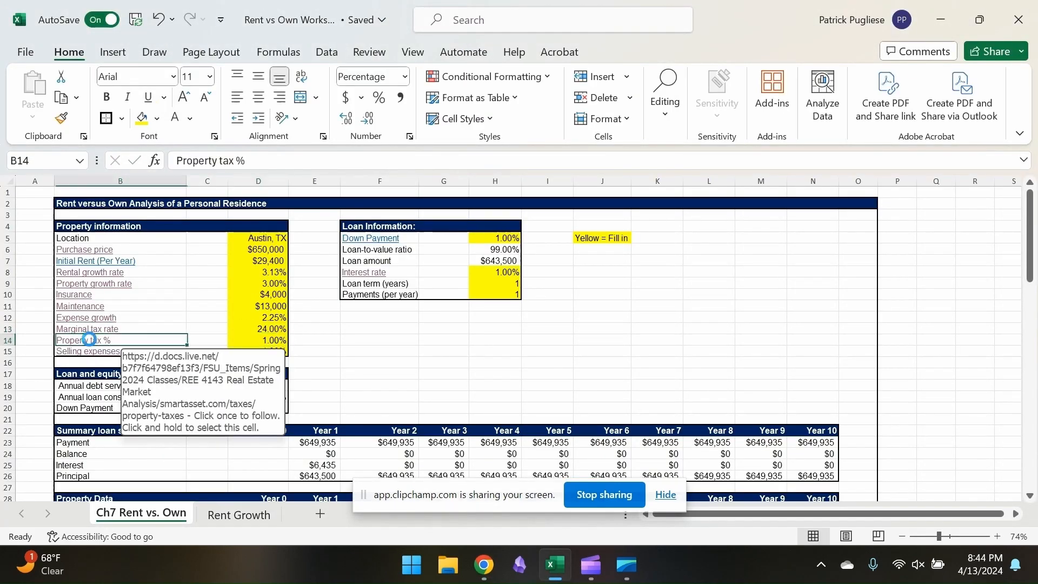
{"action": "key", "text": "alt+Tab"}
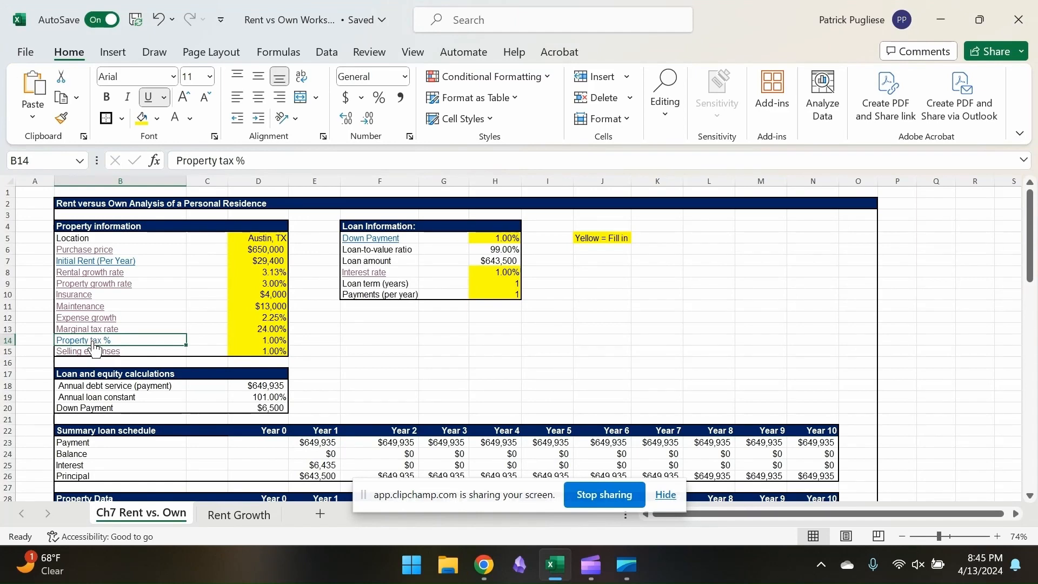
{"action": "left_click", "coordinate": [93, 343]}
{"action": "left_click", "coordinate": [762, 19]}
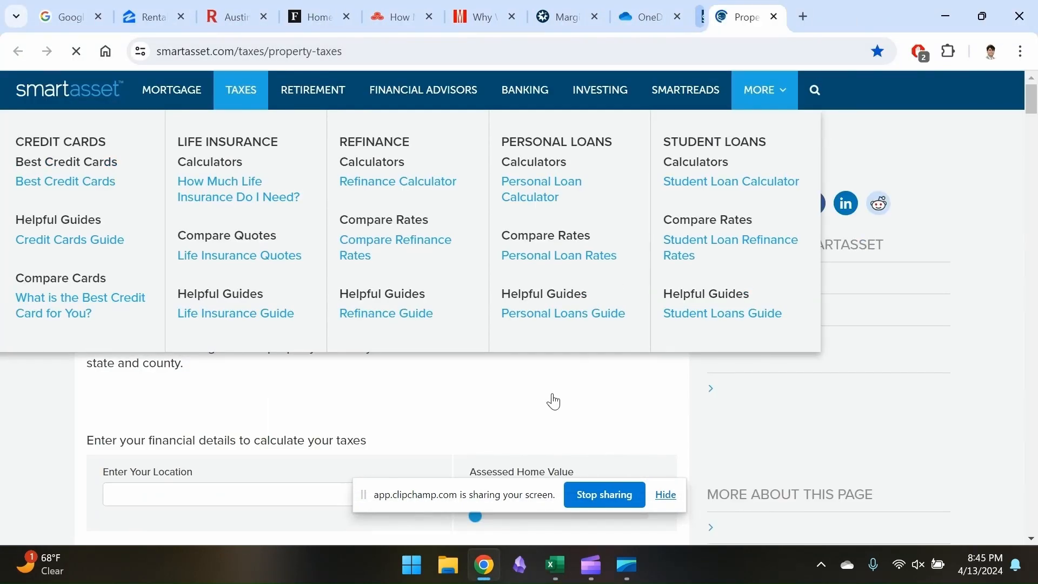
{"action": "scroll", "coordinate": [185, 297], "scroll_direction": "down", "scroll_amount": 4}
{"action": "left_click_drag", "start_coordinate": [186, 297], "coordinate": [84, 306]}
{"action": "key", "text": "BackSpace"}
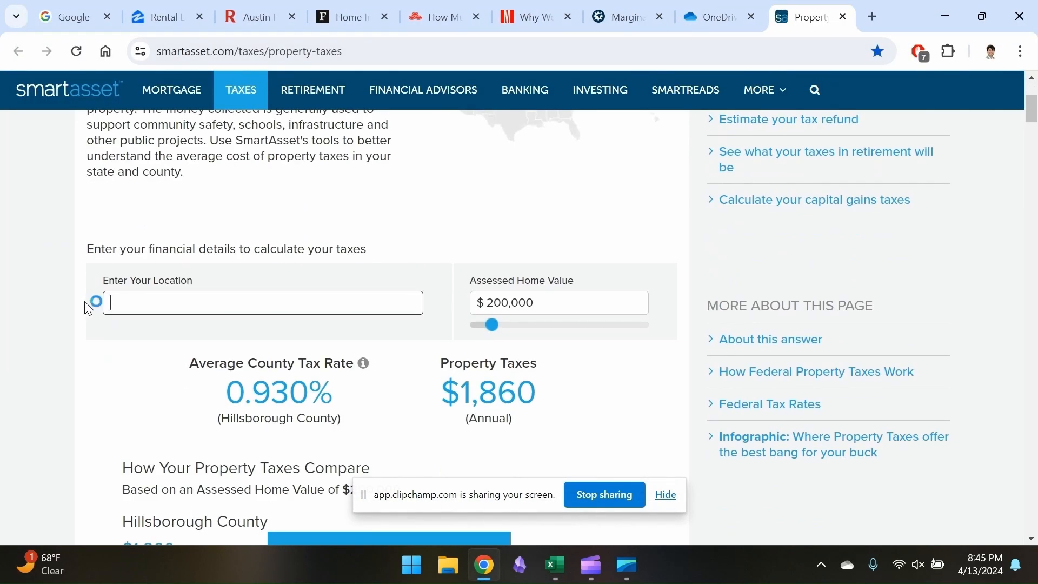
Check the Zillow listings for a ZIP code, then calculate property taxes for location 78745 with an assessed home value of $650,000
{"action": "left_click", "coordinate": [172, 17]}
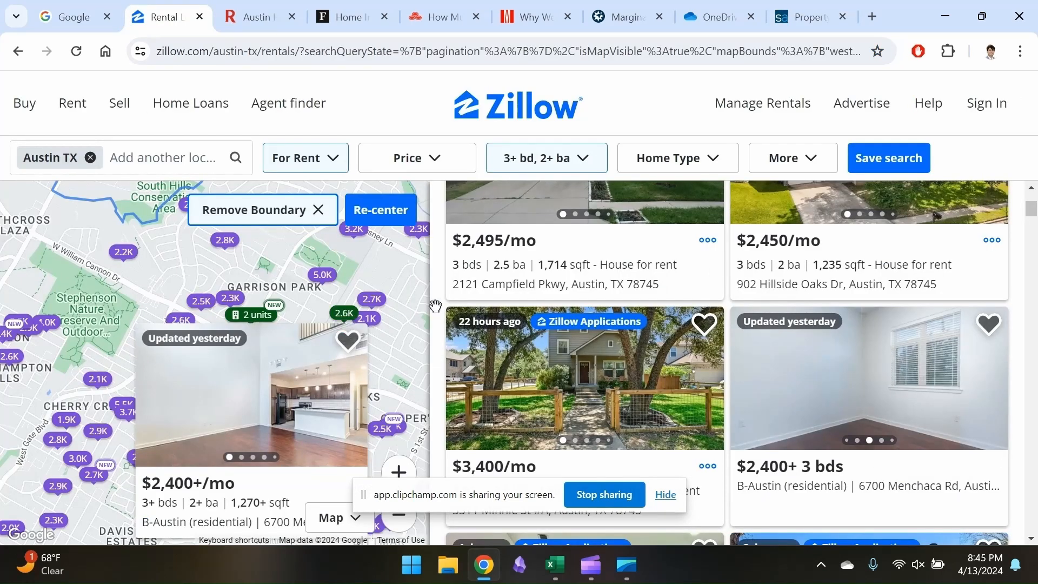
{"action": "left_click", "coordinate": [805, 16]}
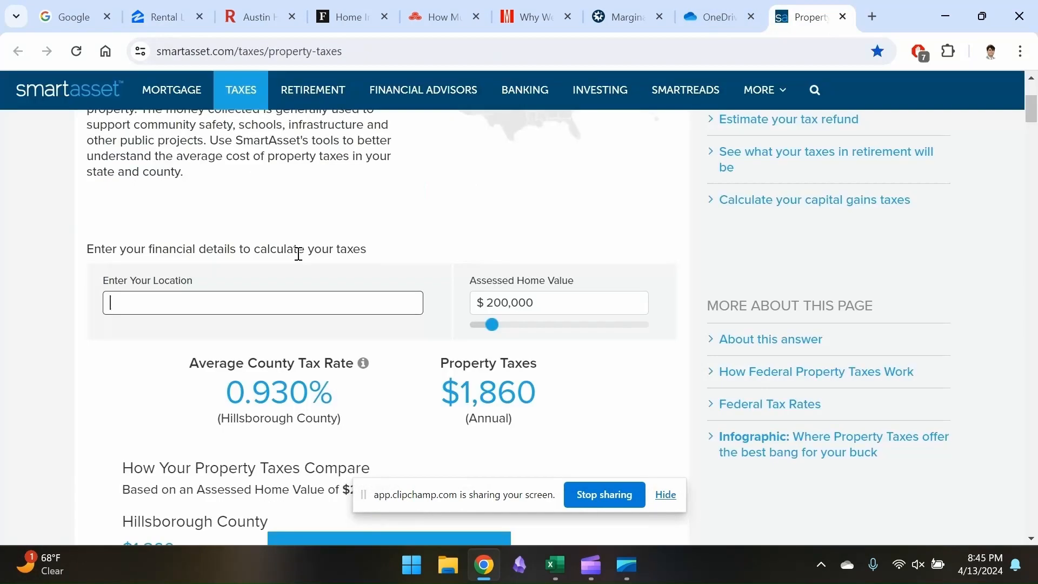
{"action": "type", "text": "8745, Austin, TX"}
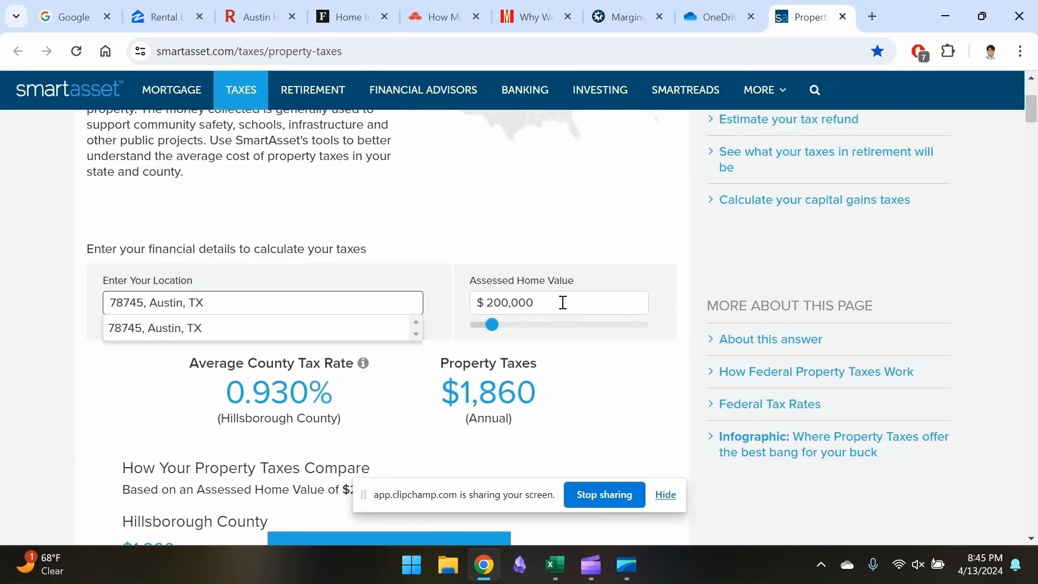
{"action": "key", "text": "Tab"}
{"action": "type", "text": "650000"}
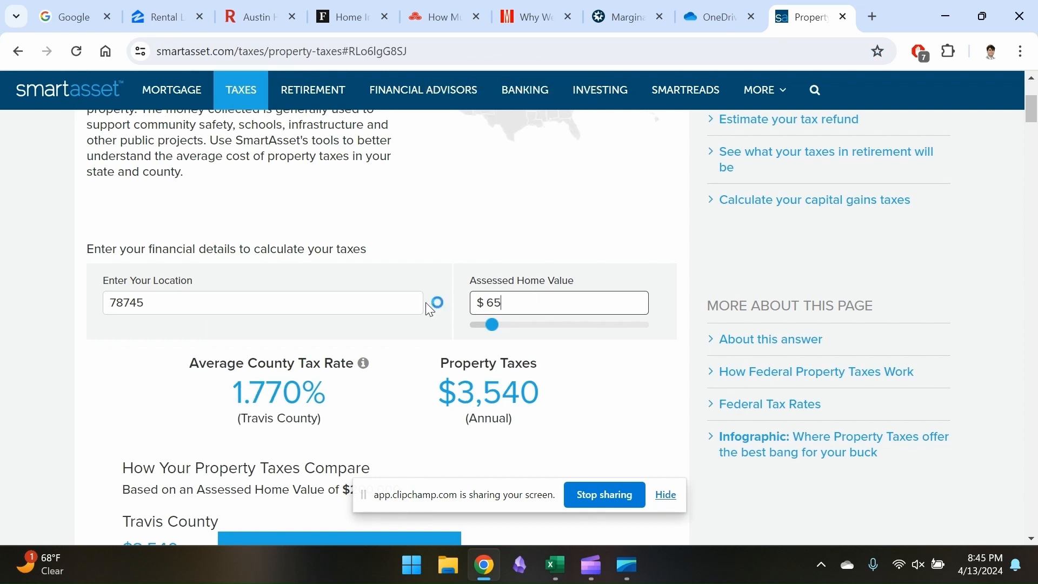
{"action": "scroll", "coordinate": [438, 391], "scroll_direction": "down", "scroll_amount": 1}
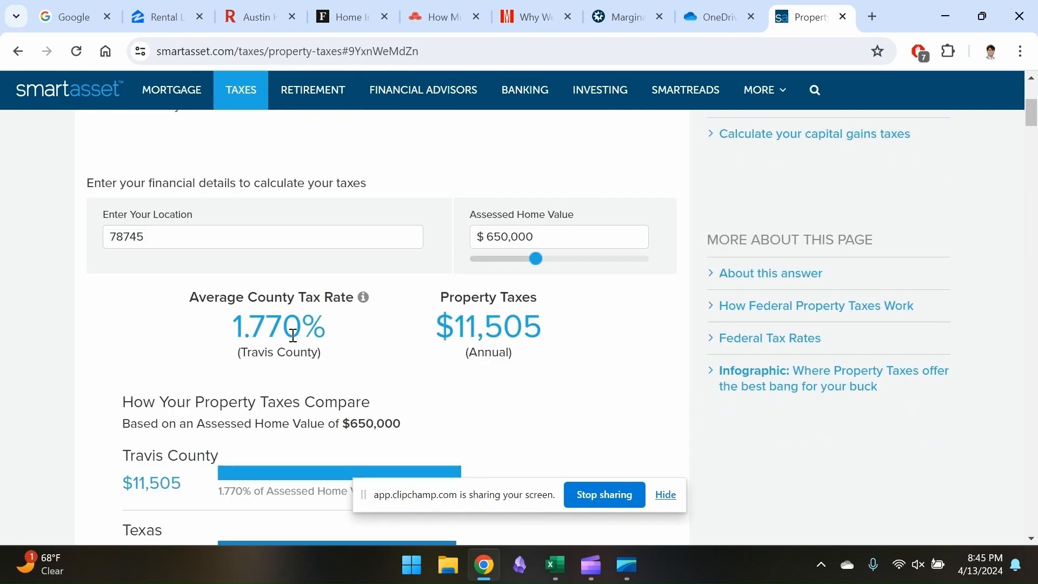
{"action": "scroll", "coordinate": [292, 331], "scroll_direction": "down", "scroll_amount": 1}
{"action": "scroll", "coordinate": [227, 343], "scroll_direction": "down", "scroll_amount": 2}
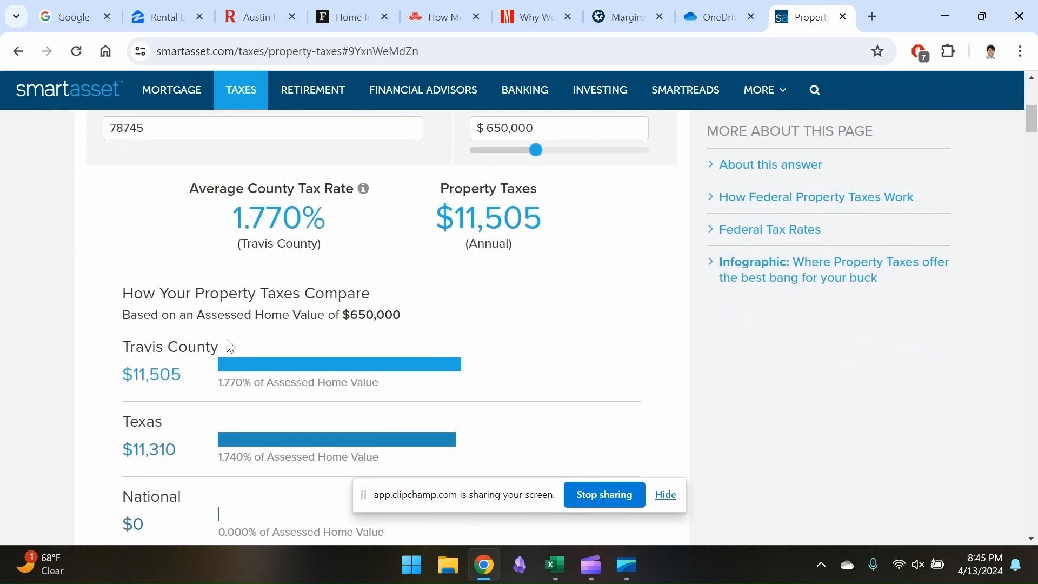
Return to the Excel worksheet and set the property tax to 1.77%, rechecking the calculator's county rate
{"action": "key", "text": "alt+Tab"}
{"action": "left_click", "coordinate": [273, 343]}
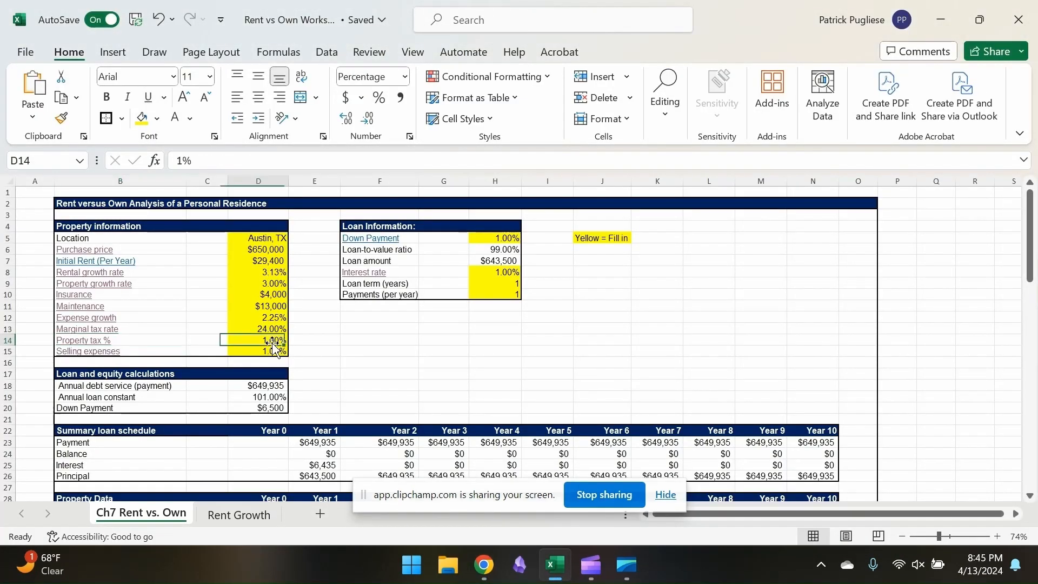
{"action": "key", "text": "alt+Tab"}
{"action": "key", "text": "alt+Tab"}
{"action": "type", "text": "1.77"}
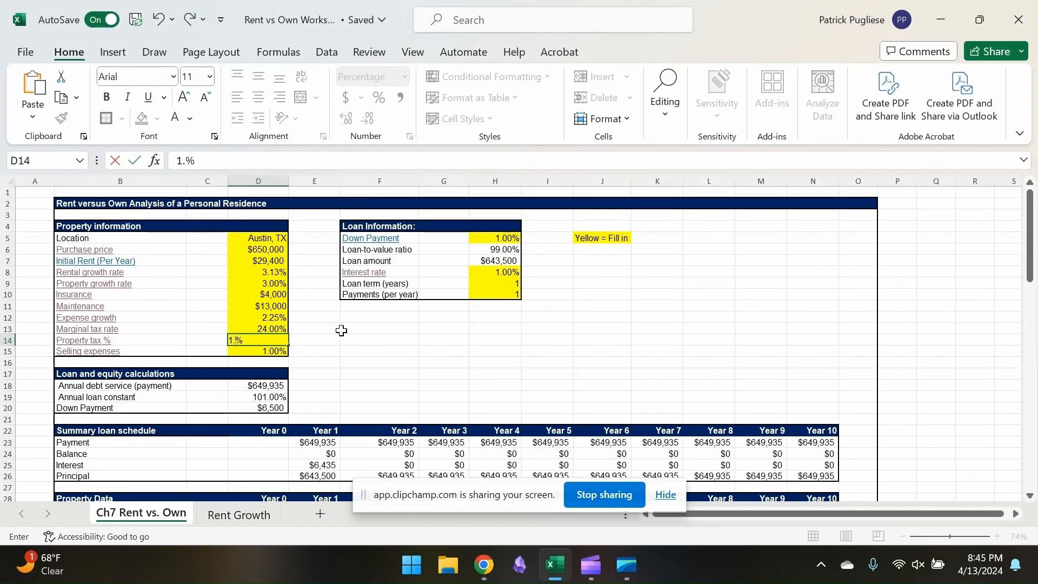
{"action": "key", "text": "Return"}
Check the Zillow home sale calculator linked from Selling expenses, then set selling expenses to 10.65% in the Excel worksheet
{"action": "left_click", "coordinate": [108, 356]}
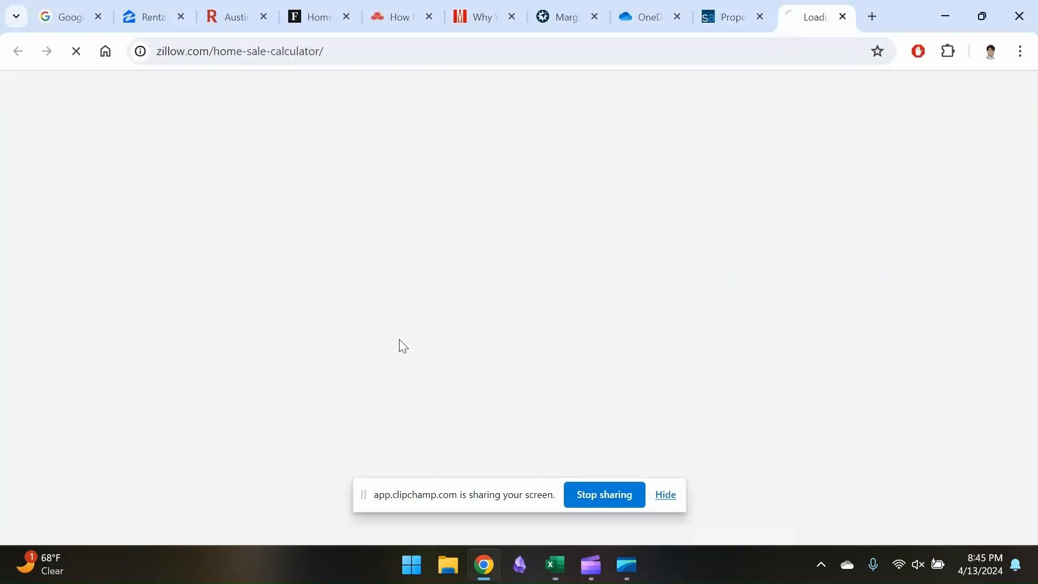
{"action": "scroll", "coordinate": [528, 313], "scroll_direction": "down", "scroll_amount": 1}
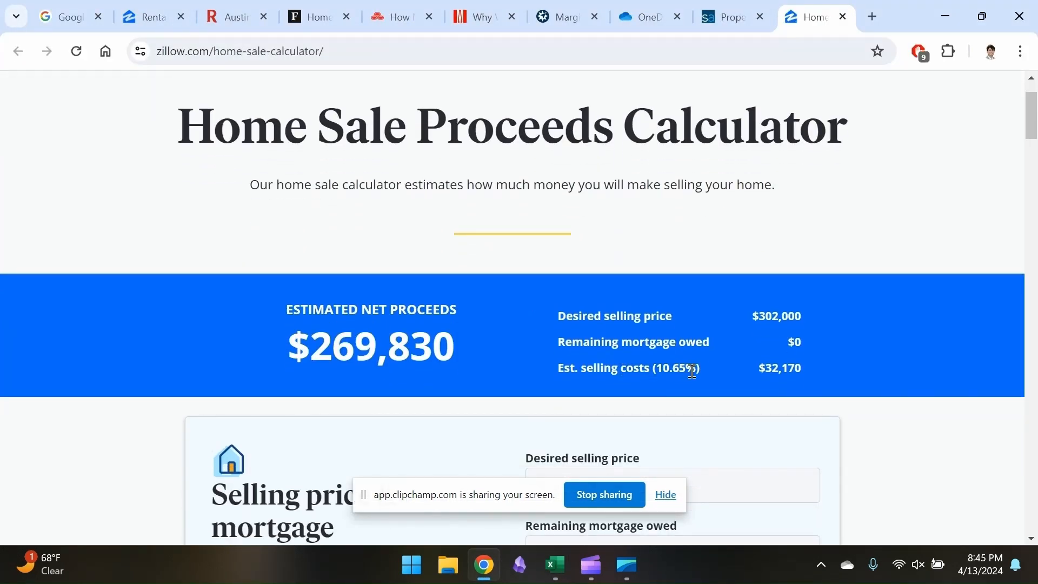
{"action": "key", "text": "alt+Tab"}
{"action": "left_click", "coordinate": [275, 350]}
{"action": "type", "text": "10."}
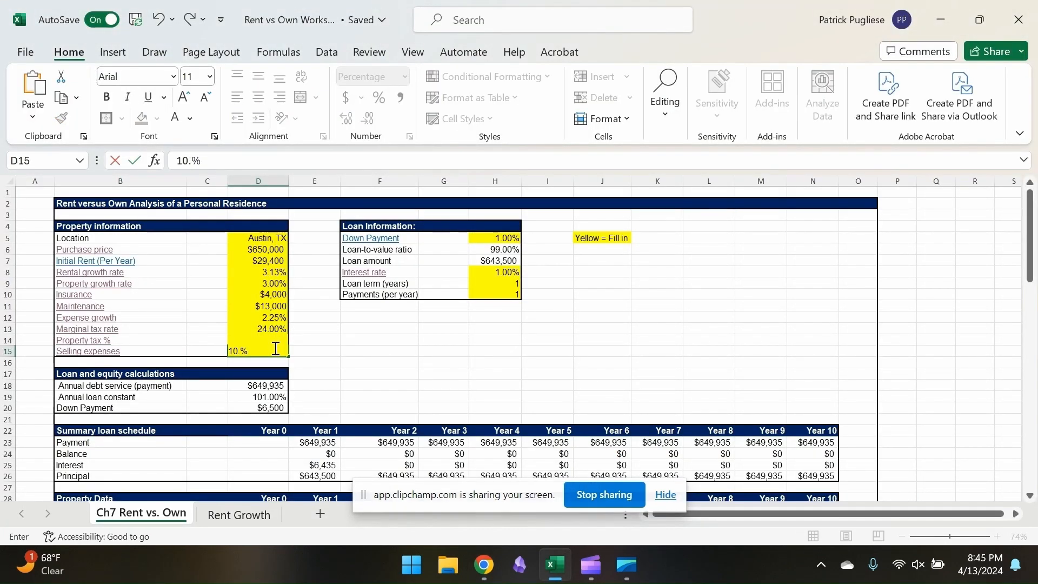
{"action": "type", "text": "65"}
{"action": "key", "text": "Return"}
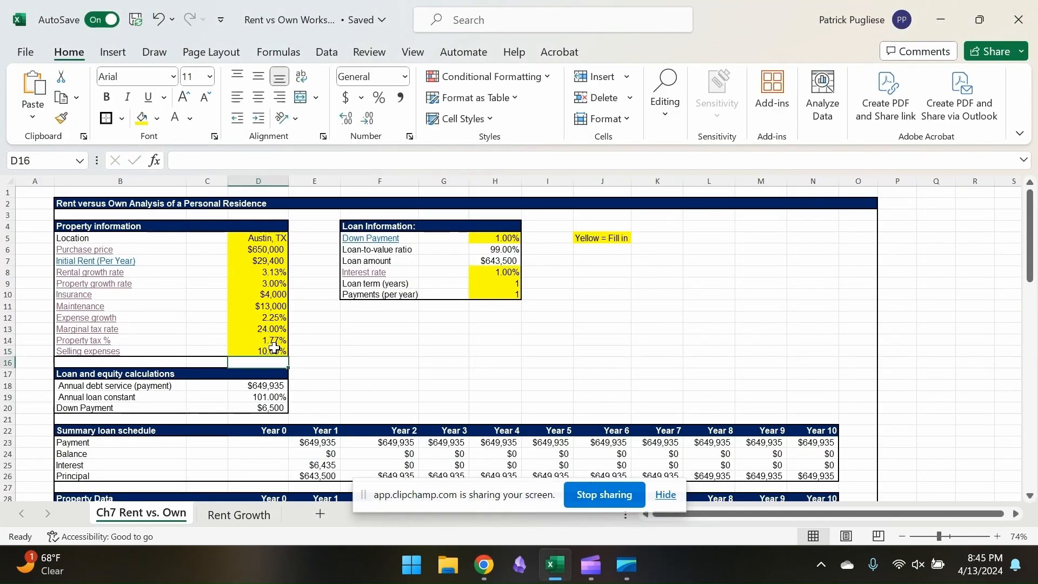
Open the down payment calculator linked from Down Payment, select the Good (700-719) credit score, and compare the down payment options
{"action": "left_click", "coordinate": [390, 244]}
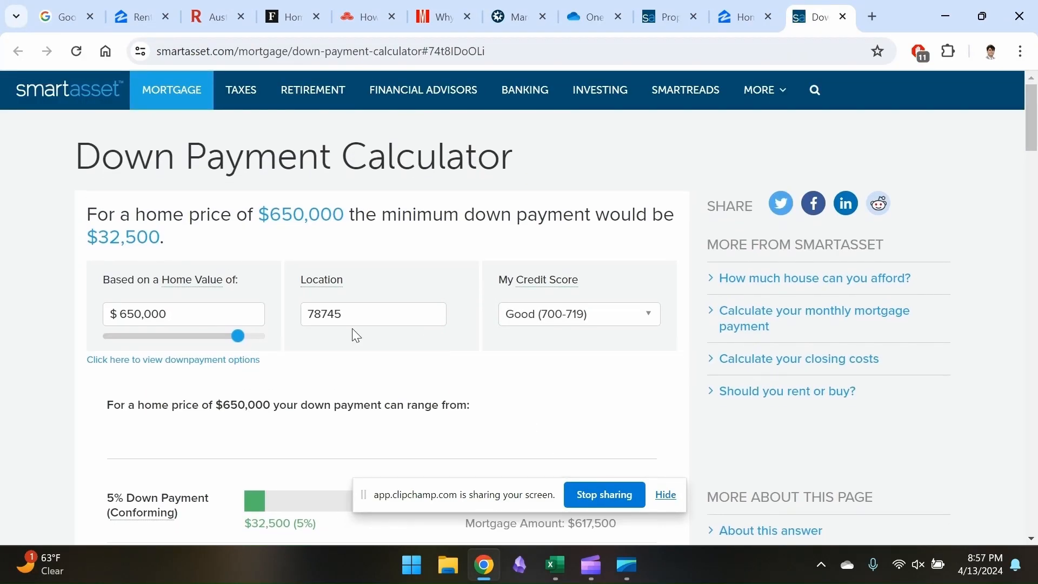
{"action": "left_click", "coordinate": [603, 313]}
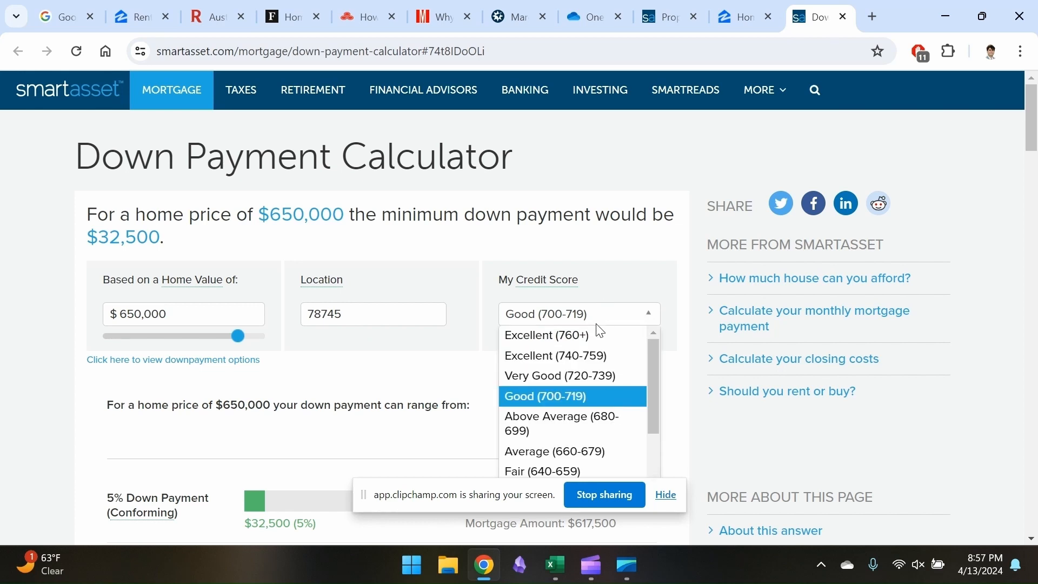
{"action": "left_click", "coordinate": [574, 396]}
{"action": "scroll", "coordinate": [417, 366], "scroll_direction": "down", "scroll_amount": 3}
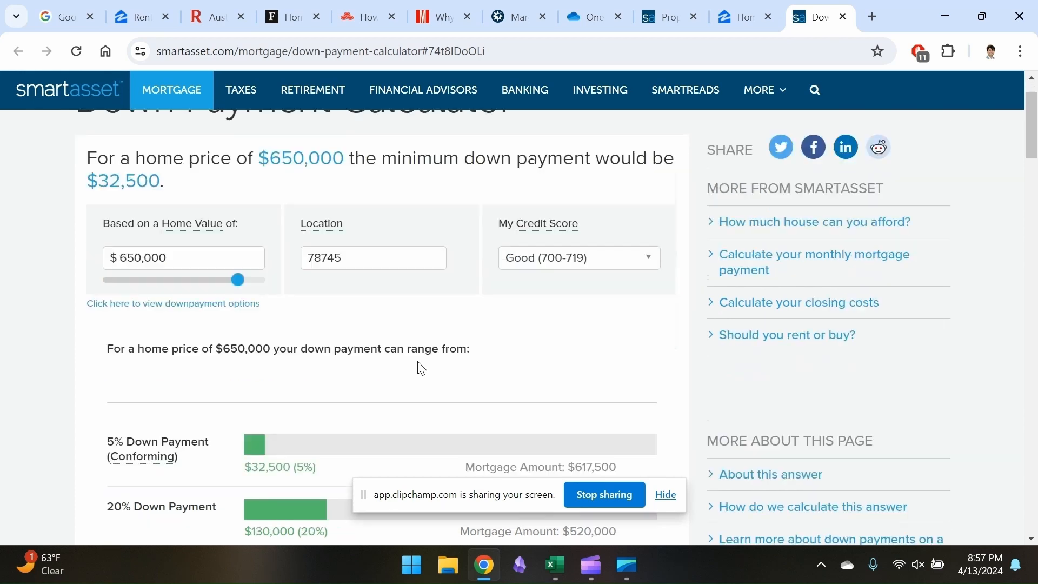
{"action": "scroll", "coordinate": [123, 377], "scroll_direction": "down", "scroll_amount": 1}
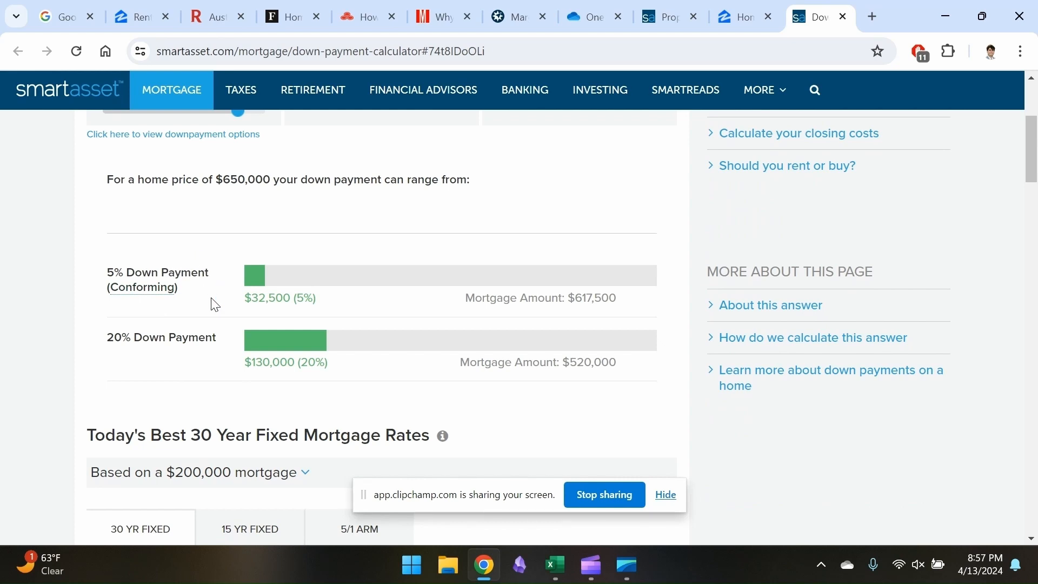
{"action": "scroll", "coordinate": [211, 377], "scroll_direction": "down", "scroll_amount": 9}
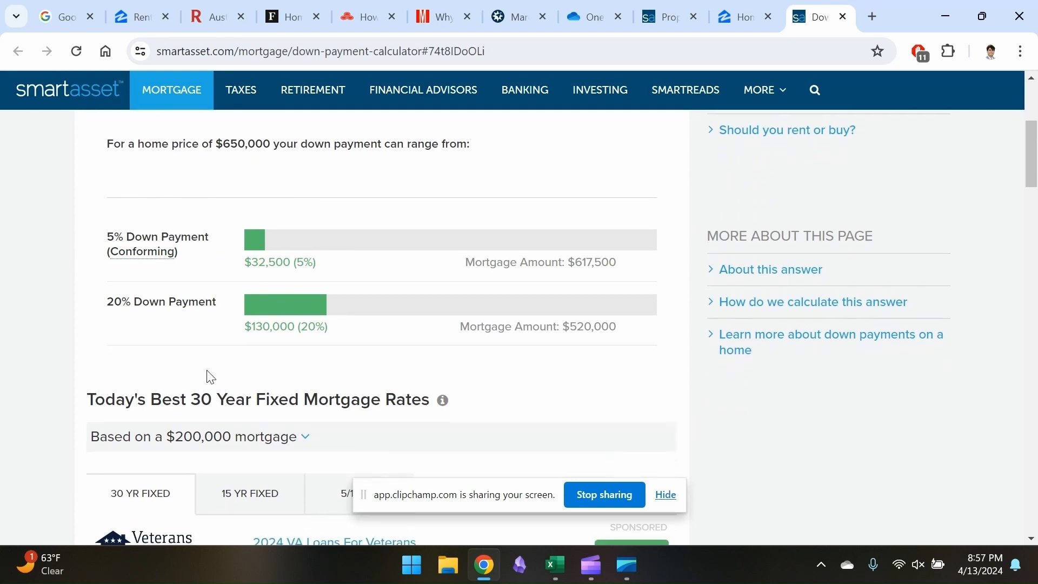
{"action": "scroll", "coordinate": [208, 373], "scroll_direction": "down", "scroll_amount": 4}
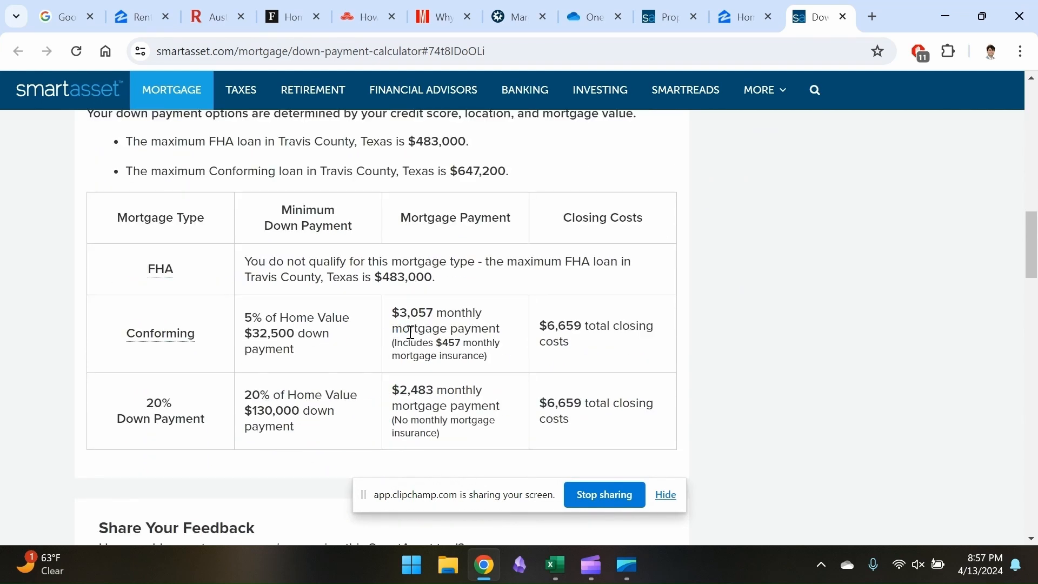
{"action": "scroll", "coordinate": [341, 358], "scroll_direction": "up", "scroll_amount": 10}
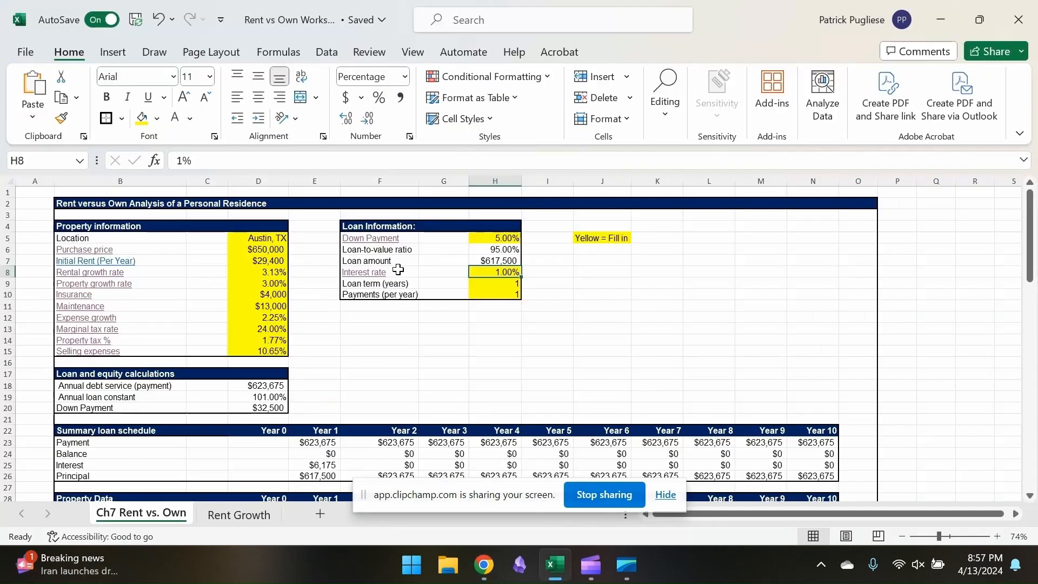
Open the Google 30-year mortgage rate results linked from Interest rate in the Excel worksheet and view the average rates
{"action": "left_click", "coordinate": [378, 274]}
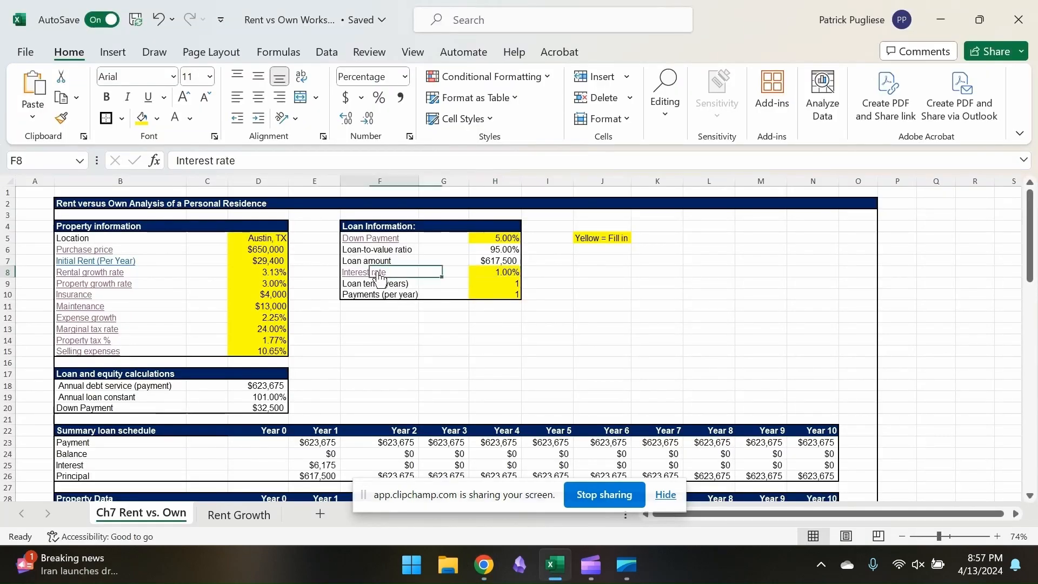
{"action": "key", "text": "alt+Tab"}
{"action": "key", "text": "alt+Tab"}
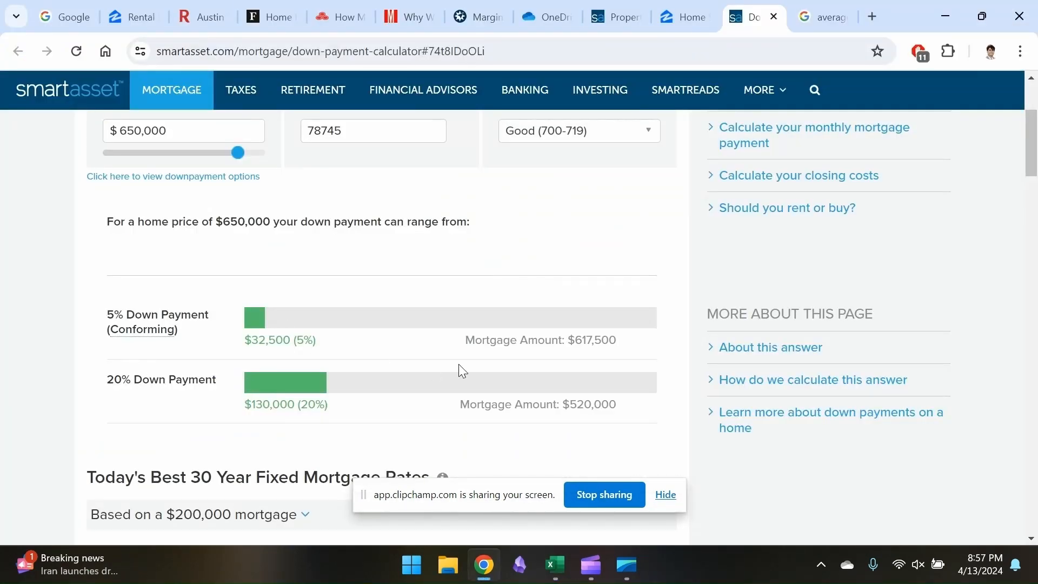
{"action": "left_click", "coordinate": [813, 16]}
{"action": "scroll", "coordinate": [283, 339], "scroll_direction": "down", "scroll_amount": 2}
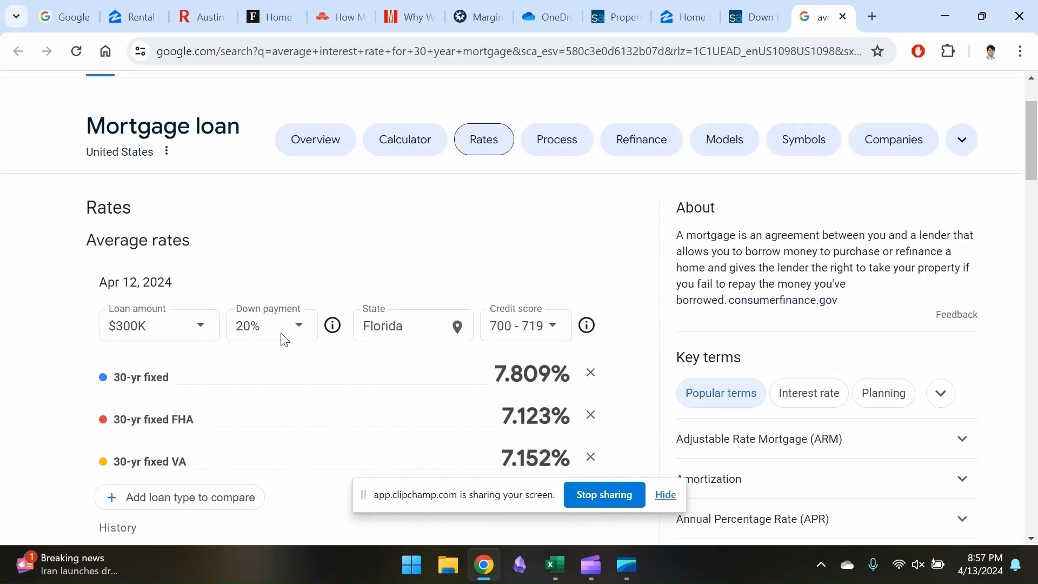
Filter the average 30-year mortgage rates for a $600K loan with a 5% down payment in Texas
{"action": "left_click", "coordinate": [279, 335]}
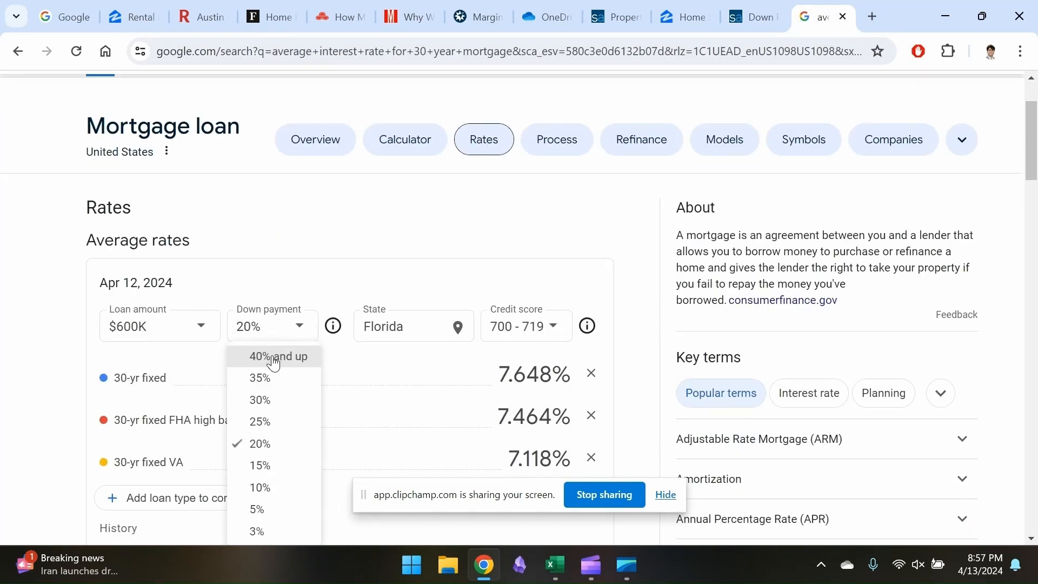
{"action": "left_click", "coordinate": [263, 508]}
{"action": "left_click", "coordinate": [420, 328]}
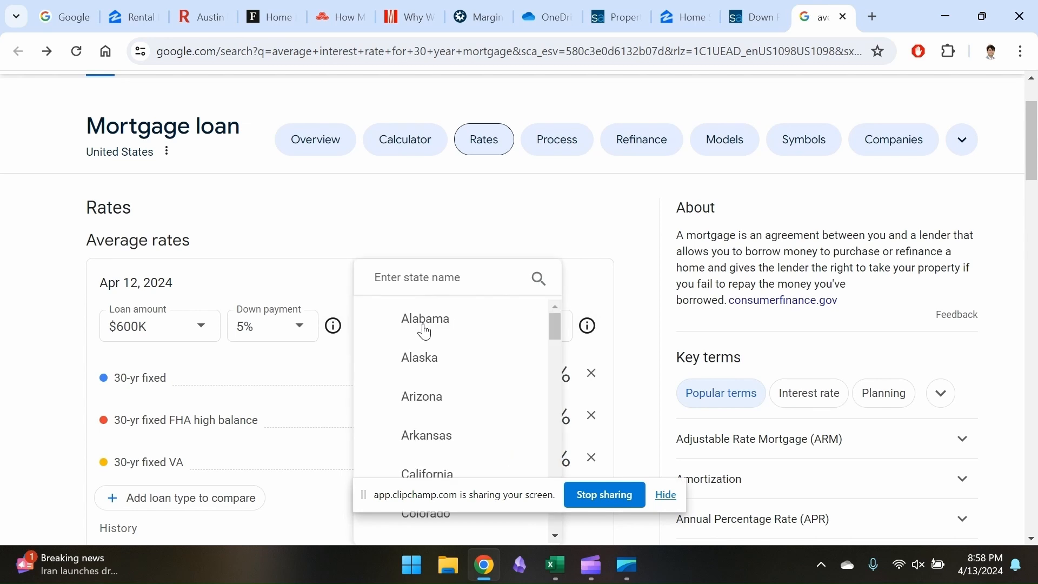
{"action": "type", "text": "te"}
{"action": "left_click", "coordinate": [431, 356]}
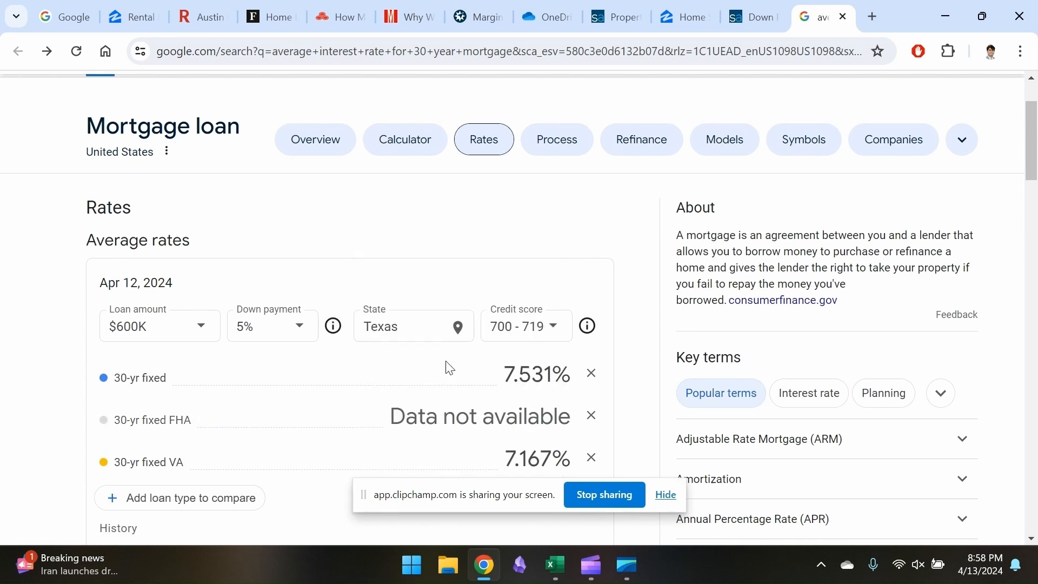
Check the down payment calculator and the Texas 30-yr fixed rate, then set the interest rate to 7.531% in the Excel worksheet
{"action": "scroll", "coordinate": [449, 368], "scroll_direction": "down", "scroll_amount": 1}
{"action": "left_click", "coordinate": [751, 17]}
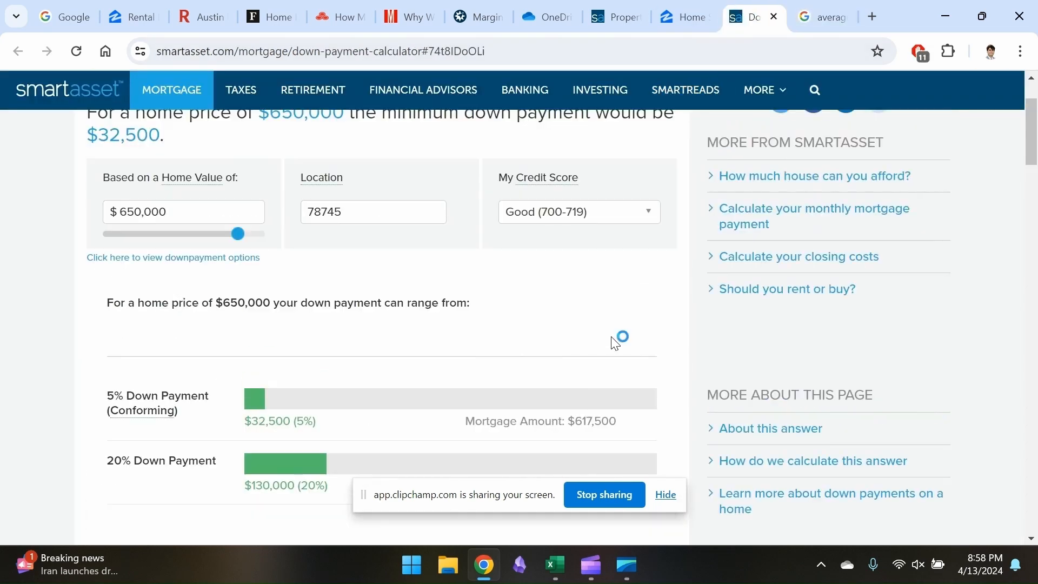
{"action": "key", "text": "ctrl+Tab"}
{"action": "scroll", "coordinate": [325, 367], "scroll_direction": "down", "scroll_amount": 1}
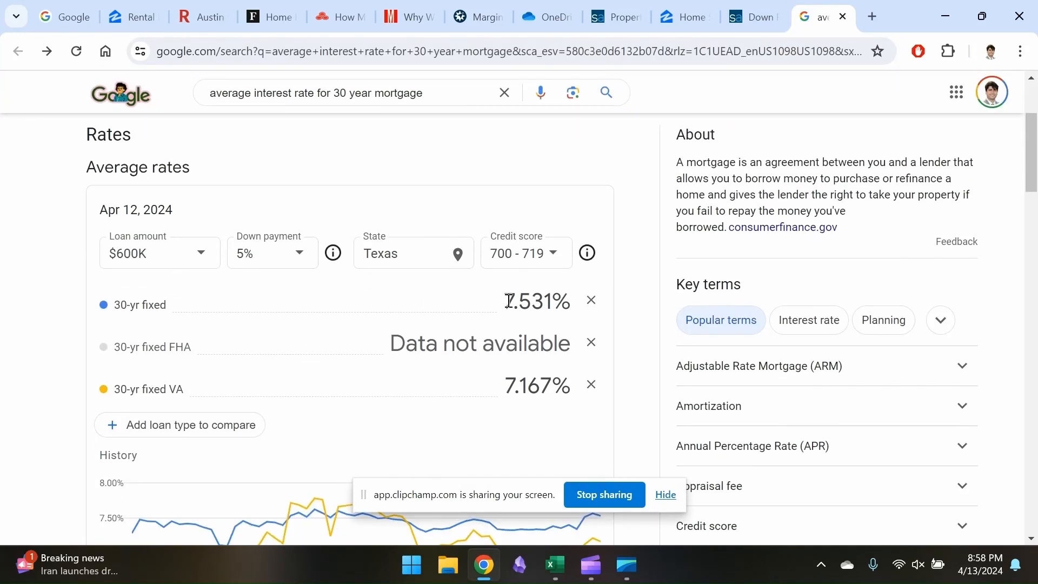
{"action": "left_click_drag", "start_coordinate": [505, 301], "coordinate": [565, 300]}
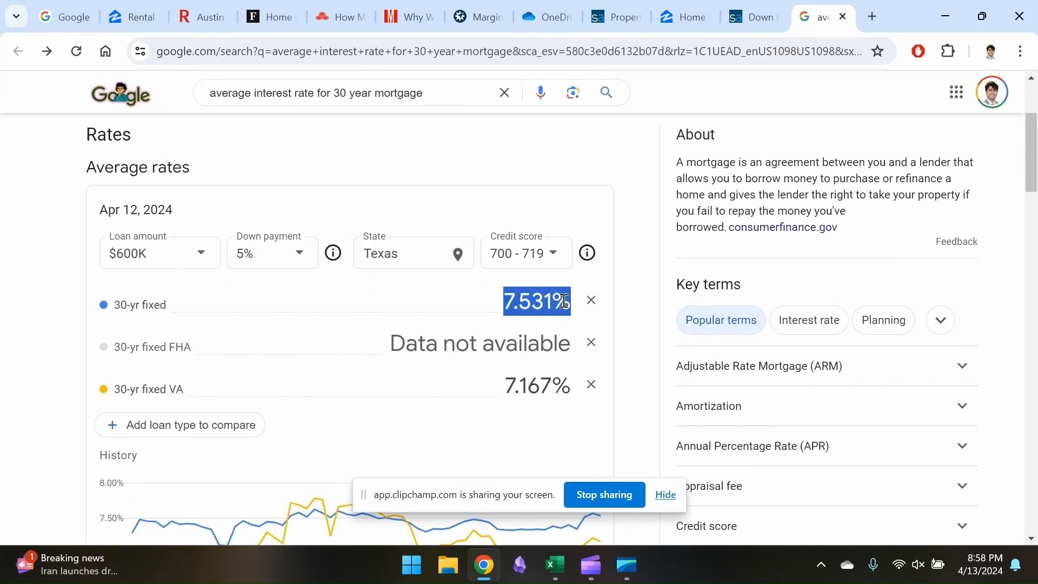
{"action": "key", "text": "alt+Tab"}
{"action": "left_click", "coordinate": [497, 271]}
{"action": "key", "text": "Return"}
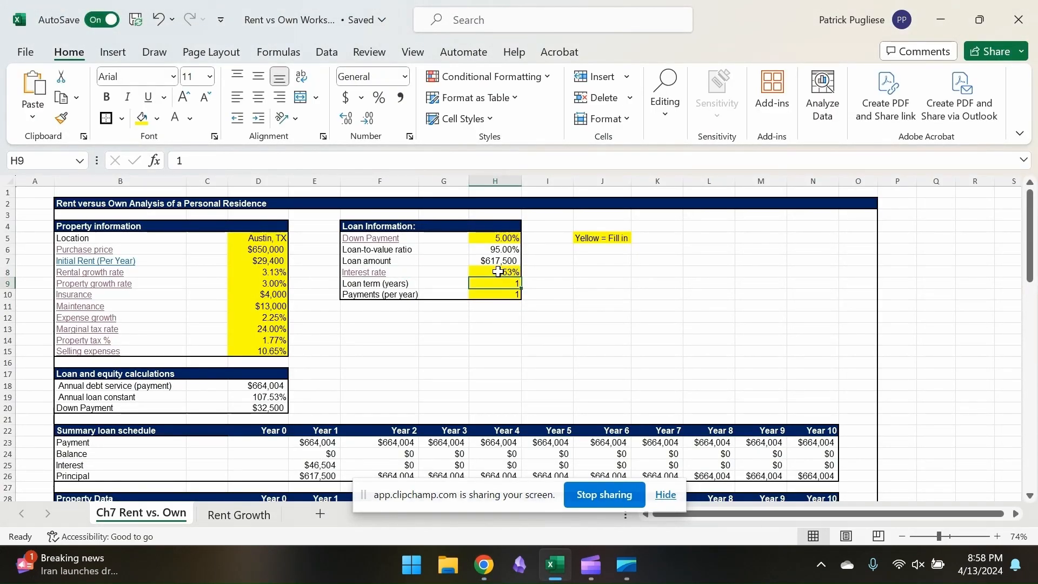
Recheck the rate and down payment pages, then set the loan term to 30 years and payments per year to 12 in Excel
{"action": "key", "text": "alt+Tab"}
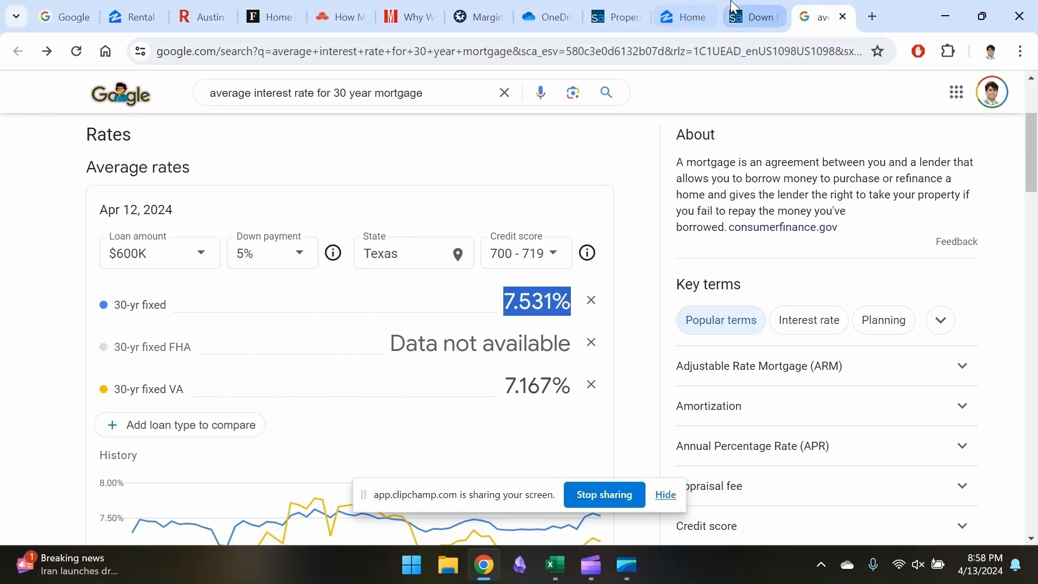
{"action": "left_click", "coordinate": [754, 17]}
{"action": "key", "text": "alt+Tab"}
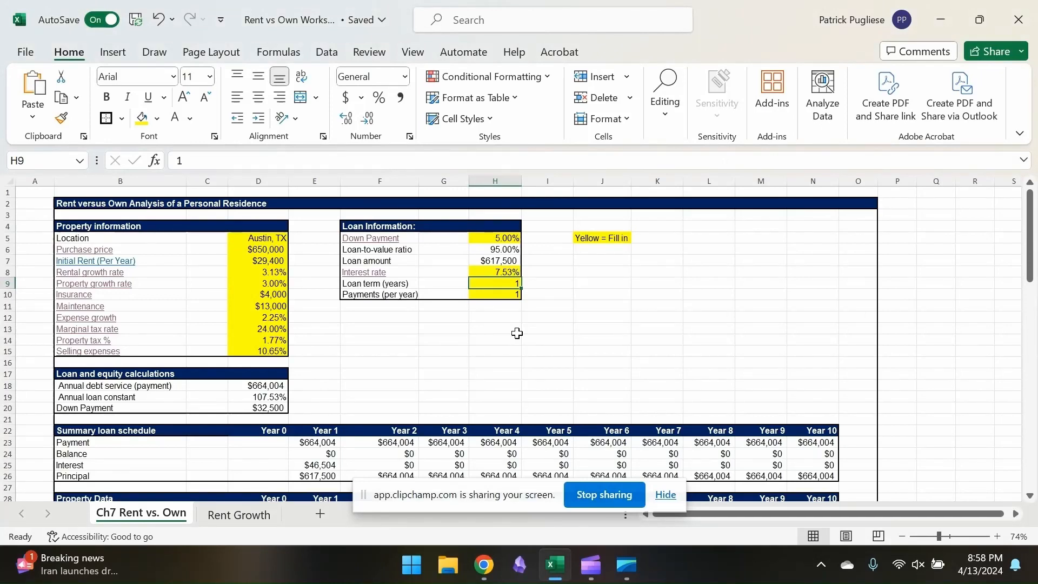
{"action": "type", "text": "30"}
{"action": "key", "text": "Return"}
{"action": "type", "text": "12"}
{"action": "key", "text": "ctrl+Return"}
{"action": "key", "text": "Return"}
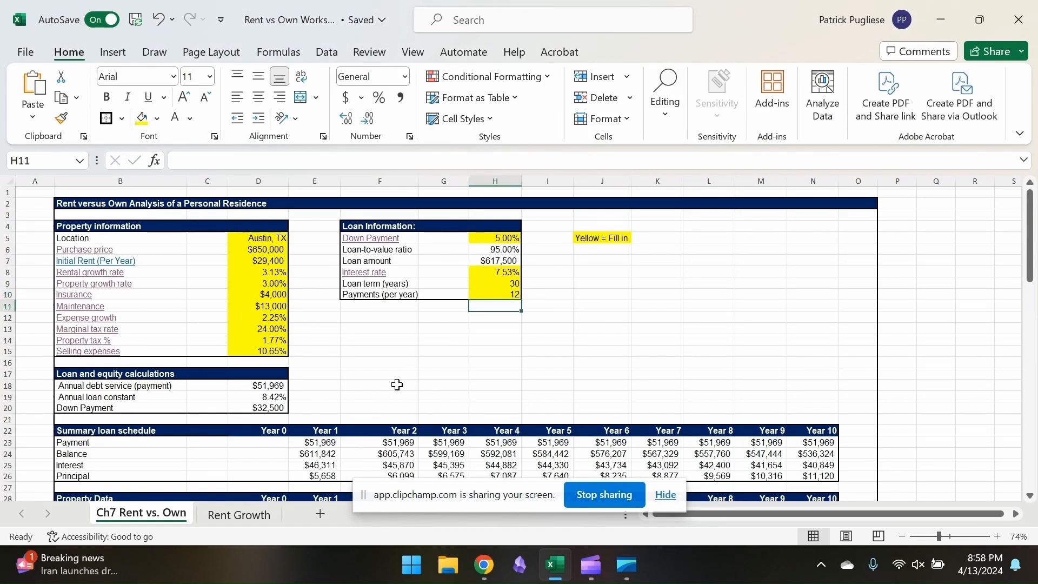
Review the loan and equity calculations, loan schedule, property data and the owner's before-tax cash outflows
{"action": "scroll", "coordinate": [397, 384], "scroll_direction": "down", "scroll_amount": 2}
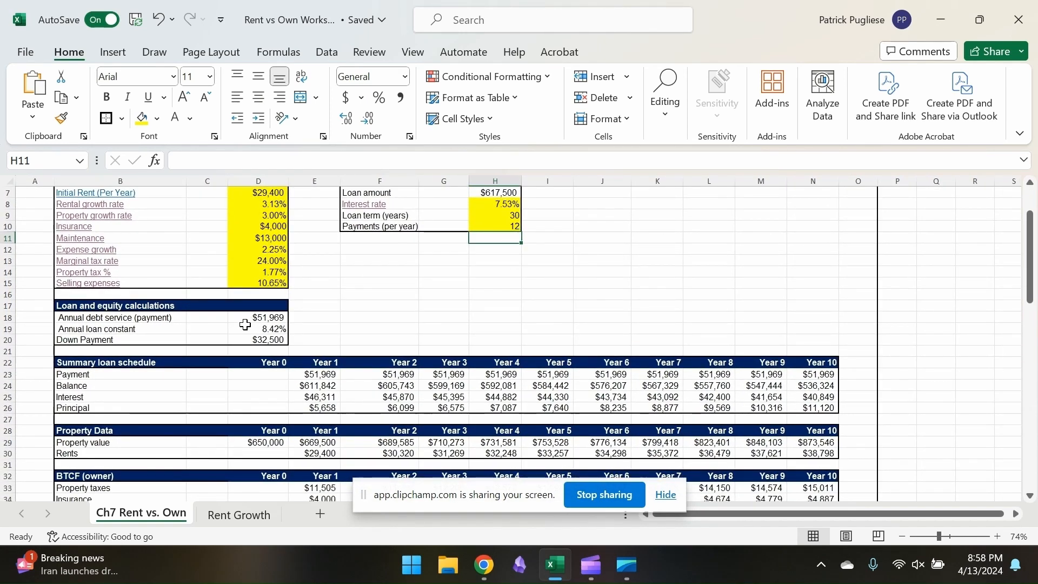
{"action": "left_click", "coordinate": [246, 345]}
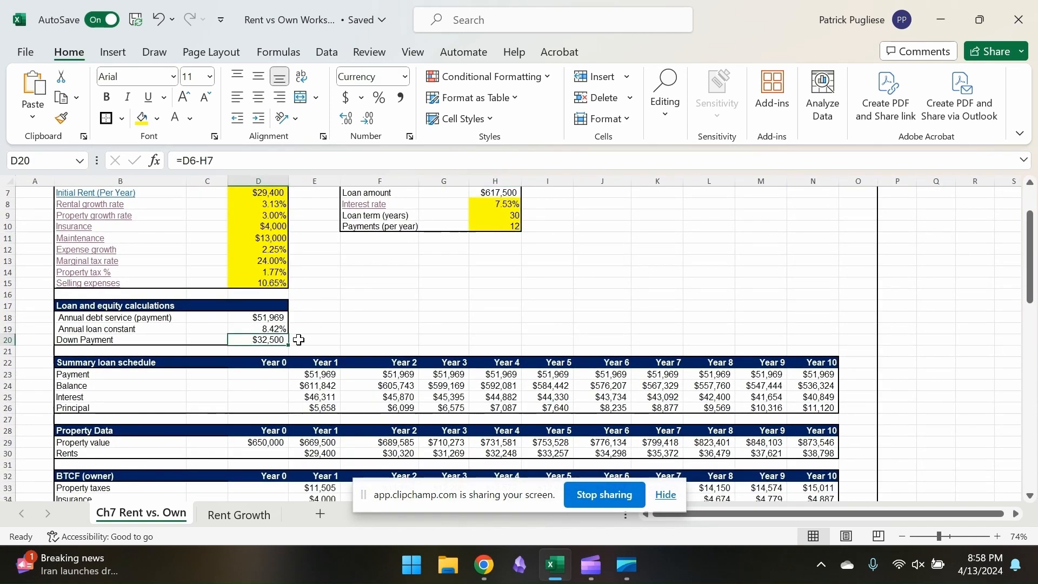
{"action": "scroll", "coordinate": [299, 339], "scroll_direction": "down", "scroll_amount": 2}
{"action": "scroll", "coordinate": [299, 340], "scroll_direction": "down", "scroll_amount": 1}
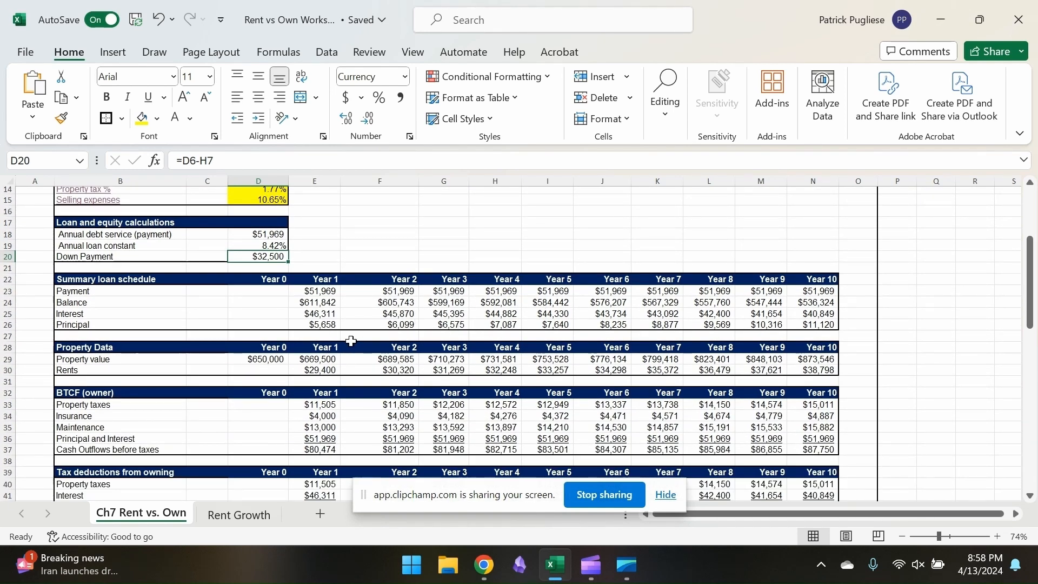
{"action": "scroll", "coordinate": [351, 340], "scroll_direction": "down", "scroll_amount": 2}
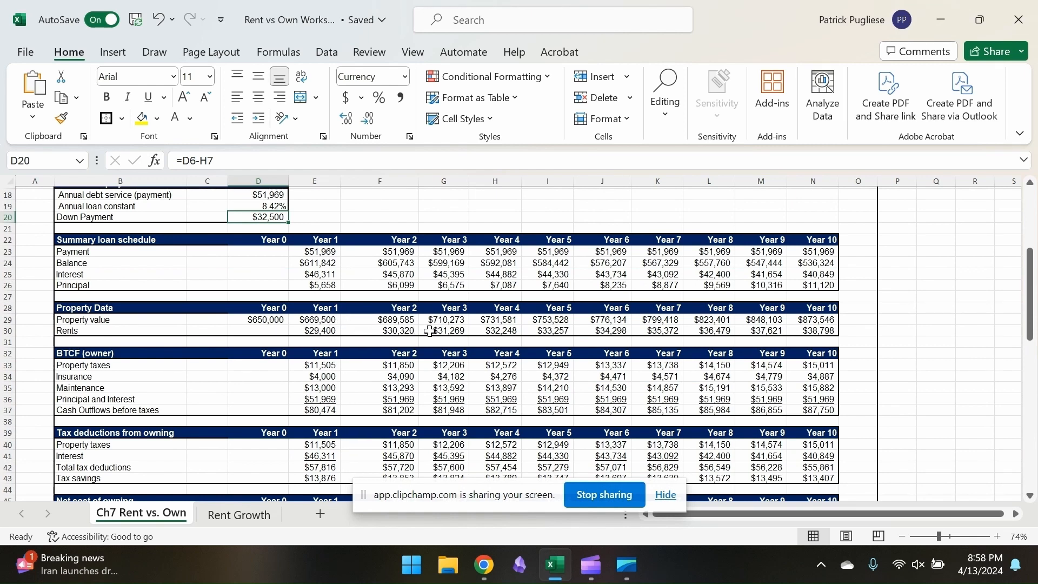
{"action": "scroll", "coordinate": [325, 333], "scroll_direction": "down", "scroll_amount": 1}
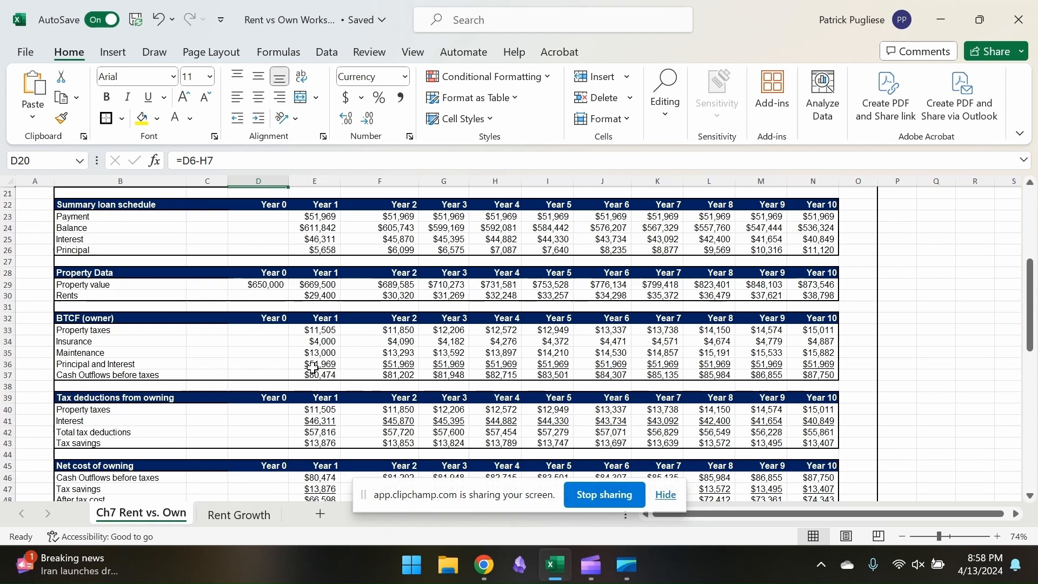
{"action": "scroll", "coordinate": [287, 346], "scroll_direction": "down", "scroll_amount": 1}
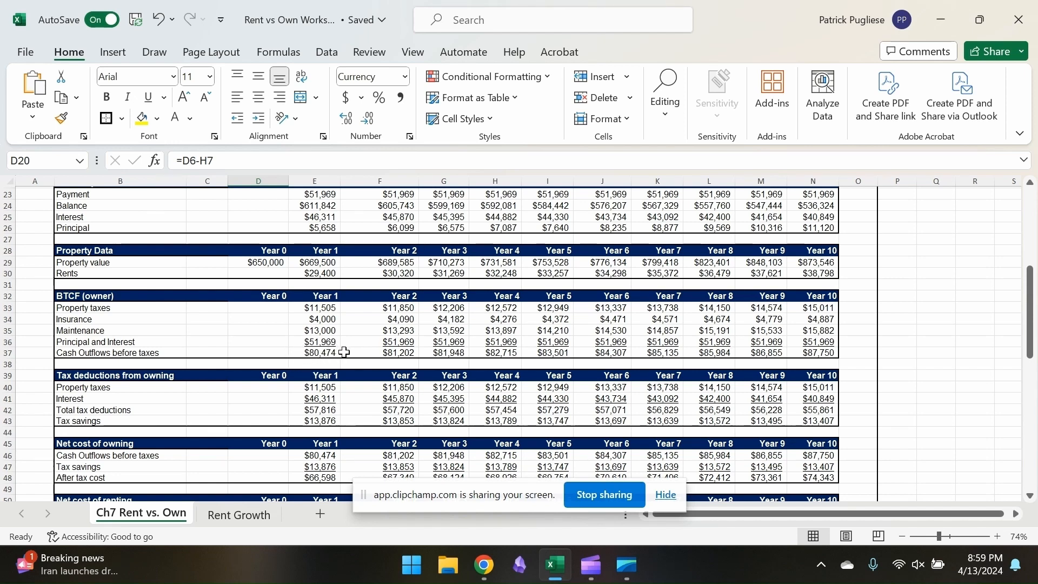
Examine the Year 1 tax savings formula, the net costs of owning and renting, and the cash flows from sale
{"action": "scroll", "coordinate": [293, 415], "scroll_direction": "down", "scroll_amount": 2}
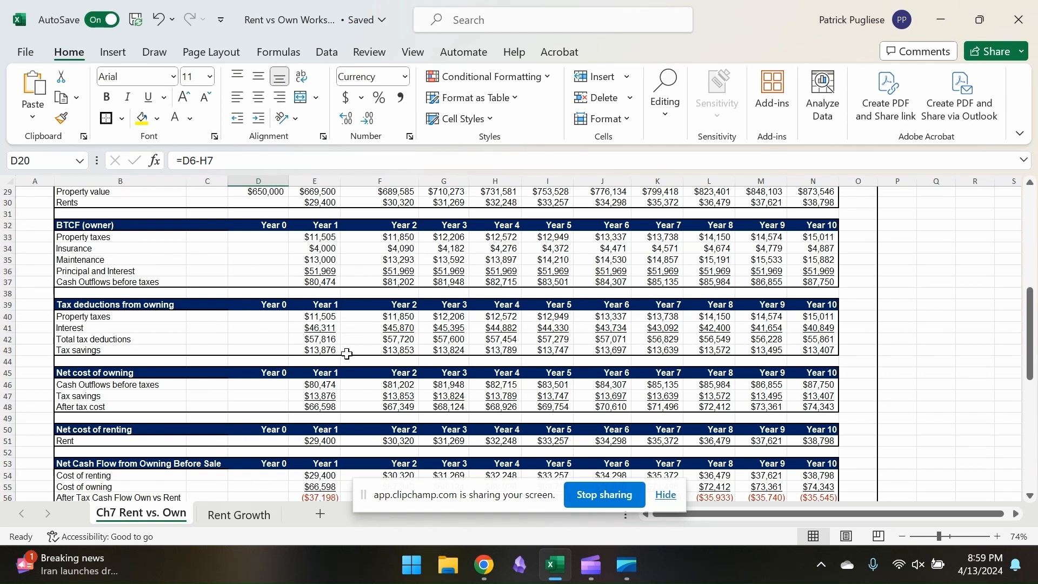
{"action": "left_click", "coordinate": [323, 351]}
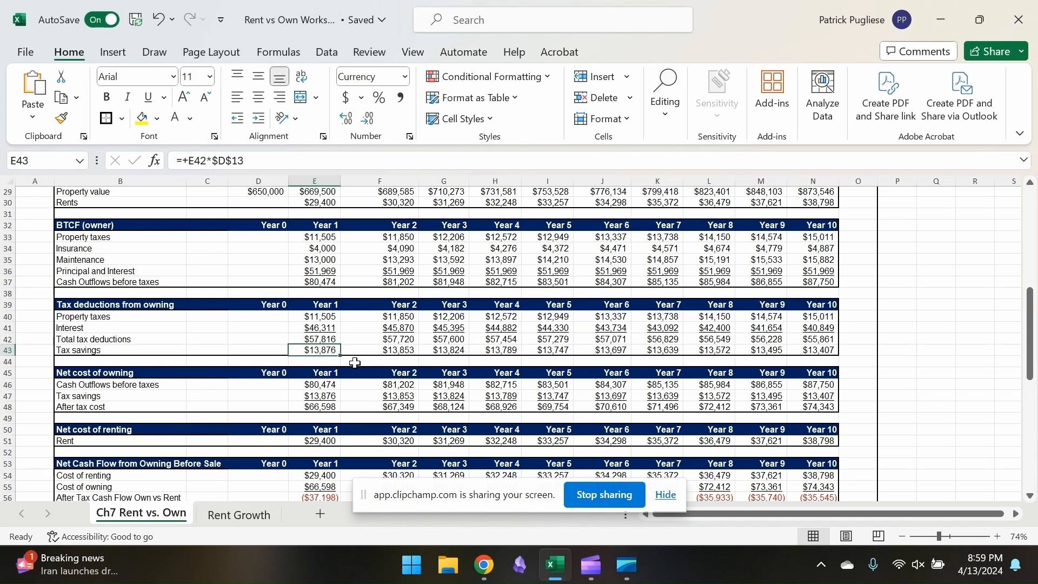
{"action": "scroll", "coordinate": [355, 362], "scroll_direction": "down", "scroll_amount": 2}
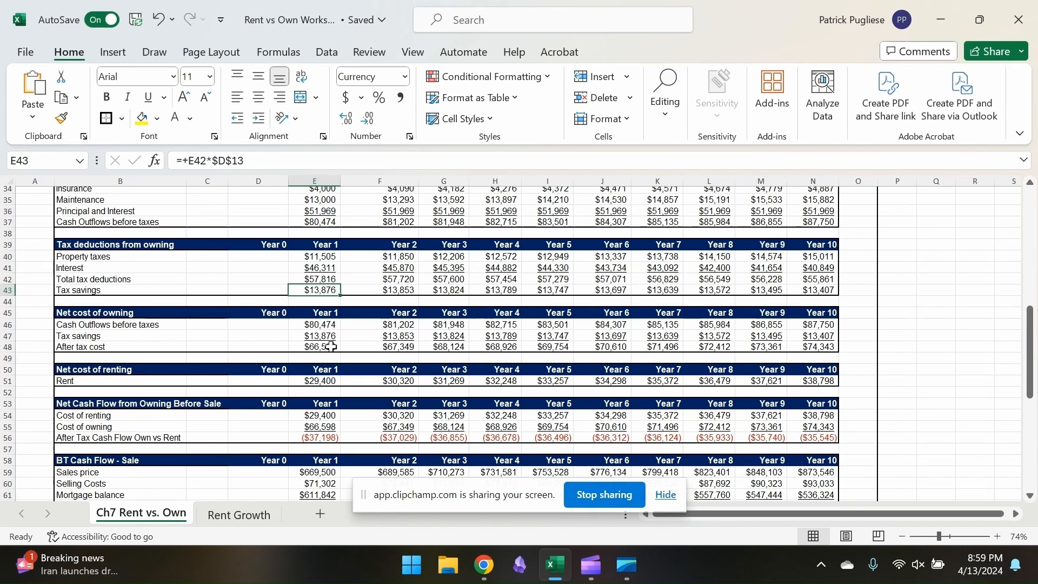
{"action": "scroll", "coordinate": [396, 346], "scroll_direction": "down", "scroll_amount": 2}
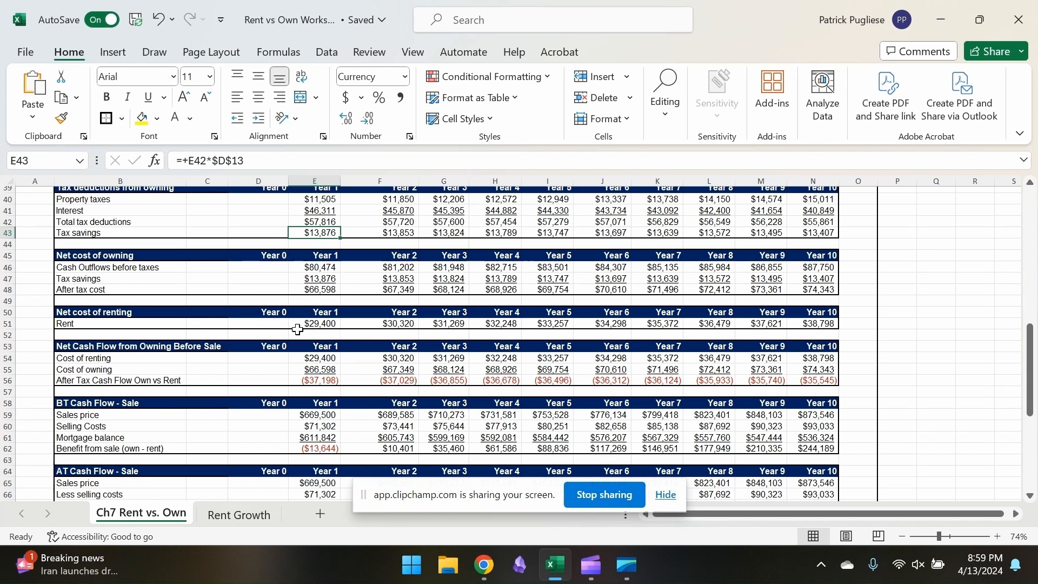
{"action": "scroll", "coordinate": [339, 355], "scroll_direction": "down", "scroll_amount": 1}
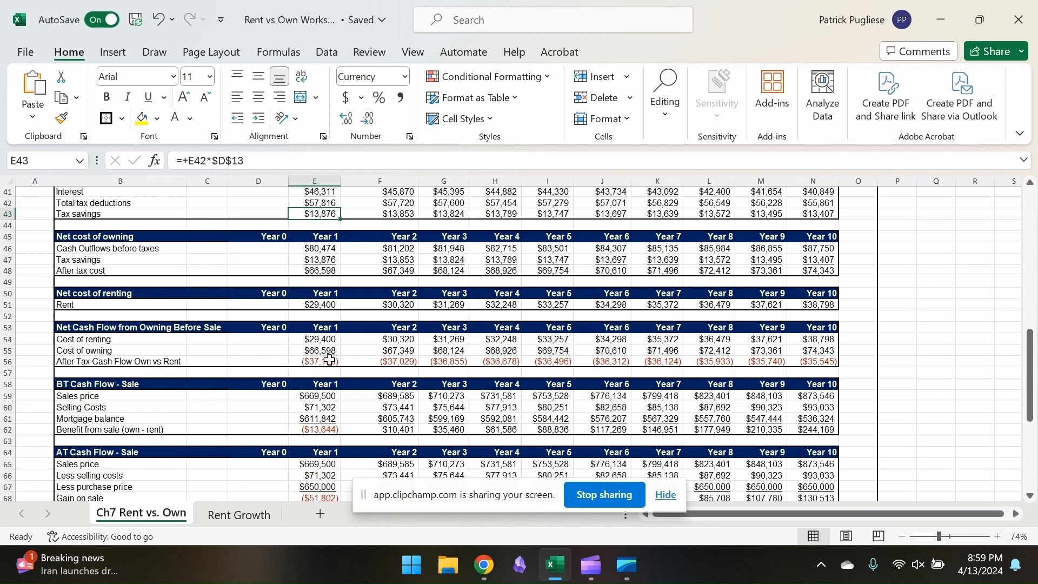
{"action": "scroll", "coordinate": [337, 372], "scroll_direction": "down", "scroll_amount": 2}
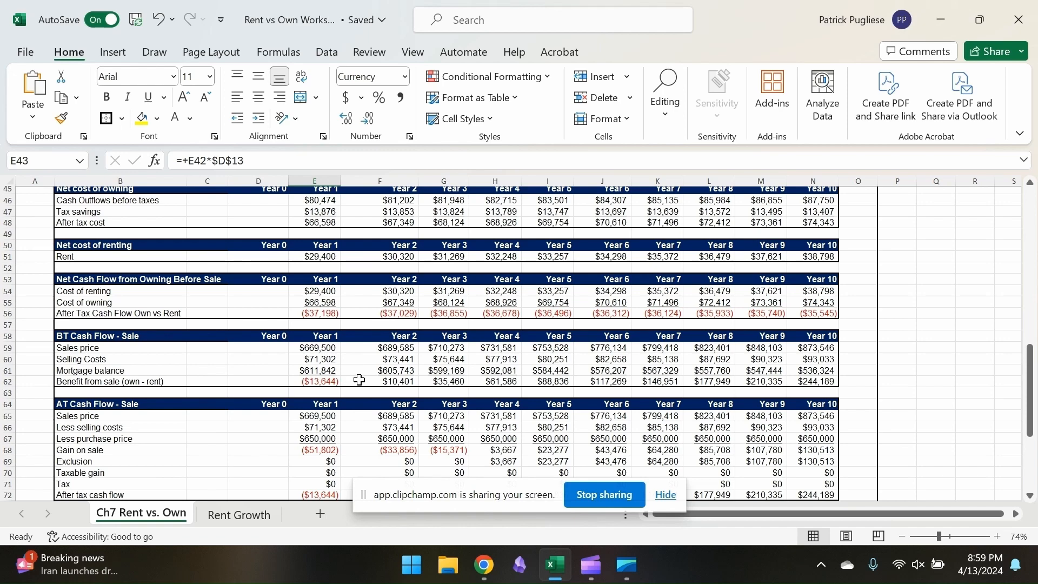
{"action": "scroll", "coordinate": [342, 391], "scroll_direction": "down", "scroll_amount": 1}
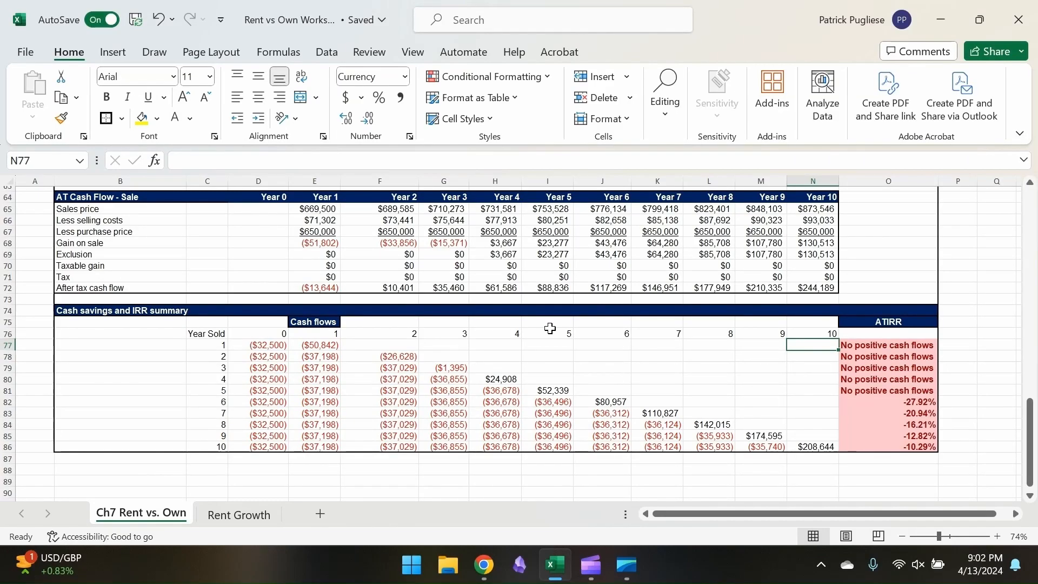
Examine the cash savings and IRR summary for selling the Austin home in year 3 and in year 10
{"action": "left_click", "coordinate": [450, 288]}
{"action": "left_click", "coordinate": [443, 299]}
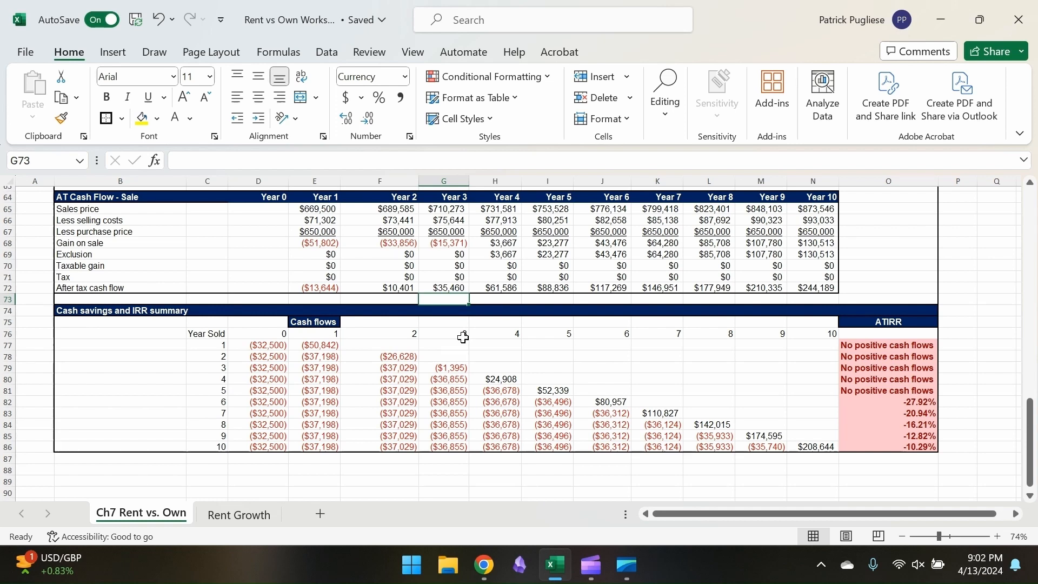
{"action": "left_click_drag", "start_coordinate": [453, 369], "coordinate": [257, 354]}
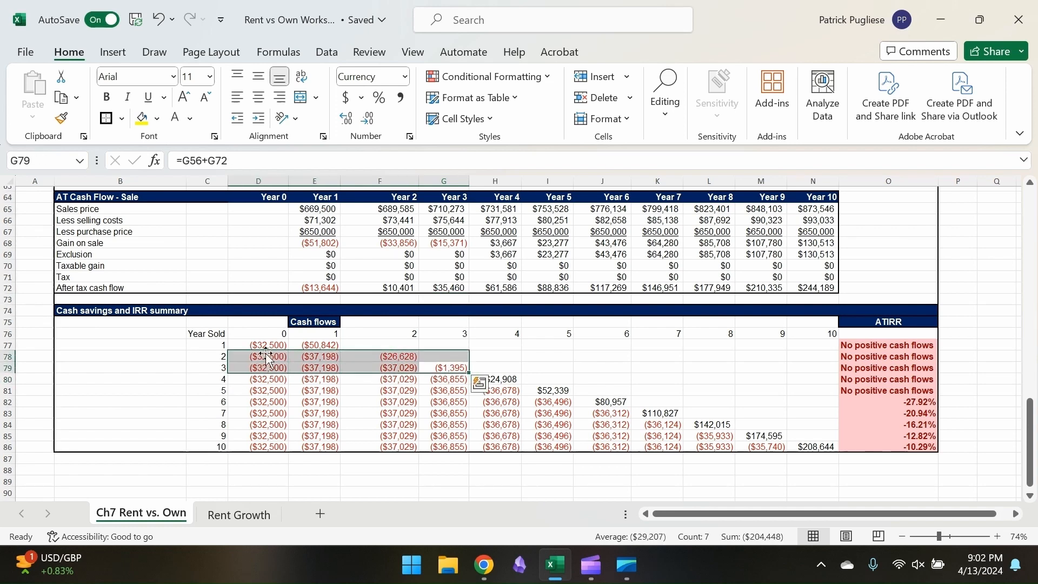
{"action": "left_click", "coordinate": [294, 368]}
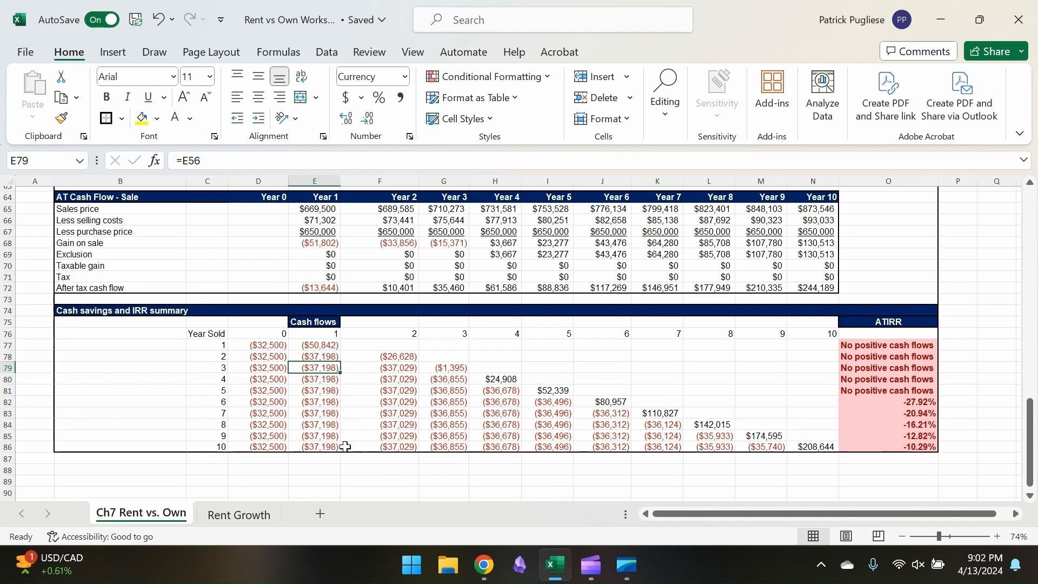
{"action": "left_click", "coordinate": [811, 446]}
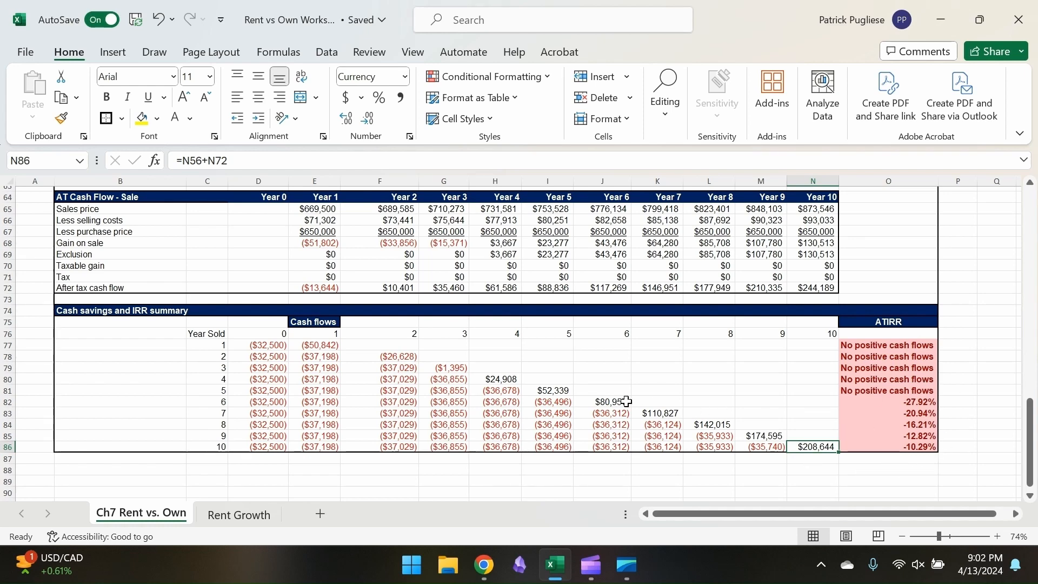
Review the Tampa, FL assumptions and cash flows, inspecting the IRR summary's final cash flows for sales in years 6 and 2
{"action": "scroll", "coordinate": [611, 396], "scroll_direction": "up", "scroll_amount": 20}
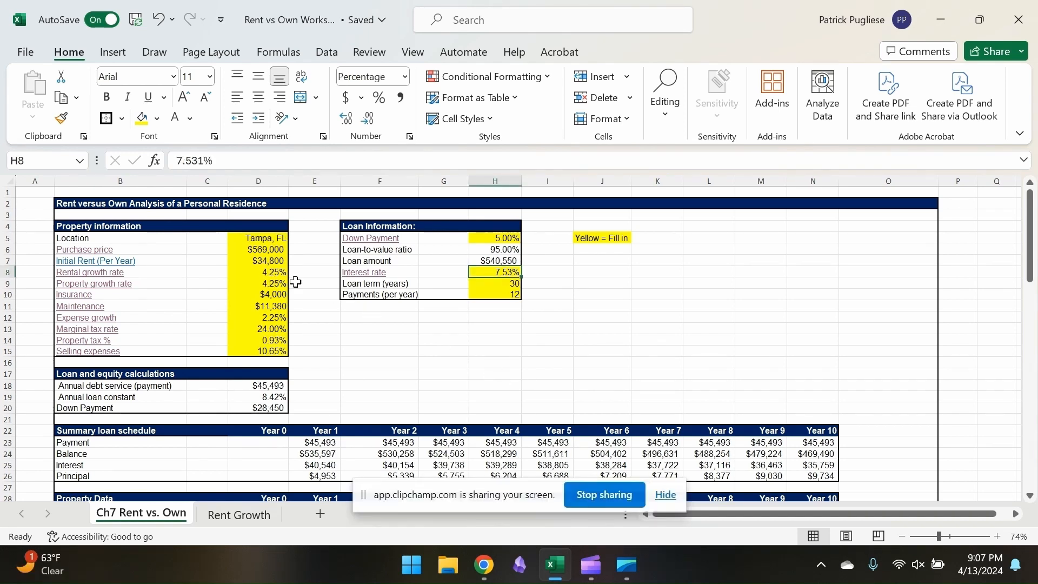
{"action": "left_click", "coordinate": [300, 250]}
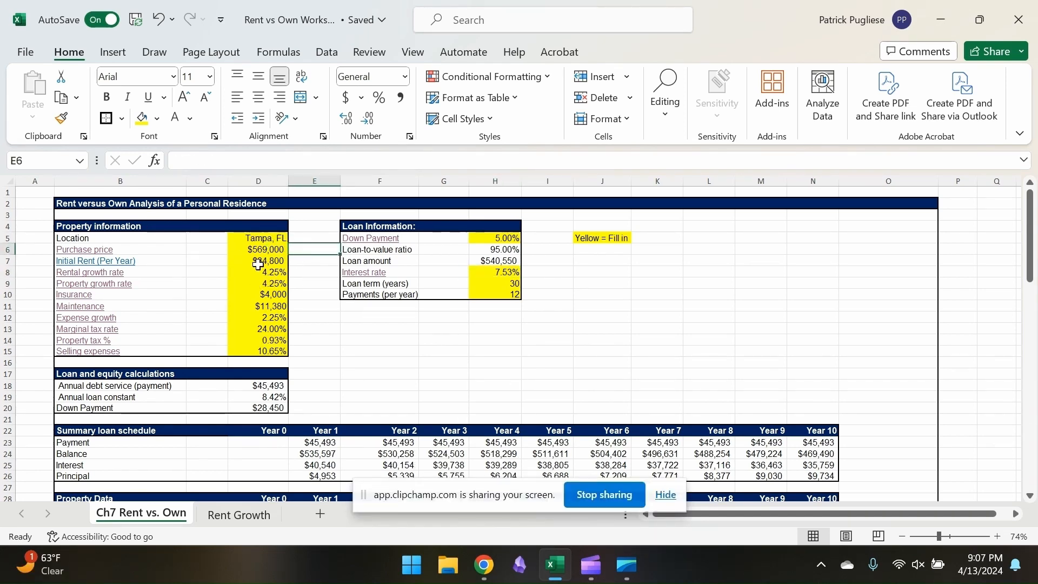
{"action": "scroll", "coordinate": [506, 341], "scroll_direction": "down", "scroll_amount": 20}
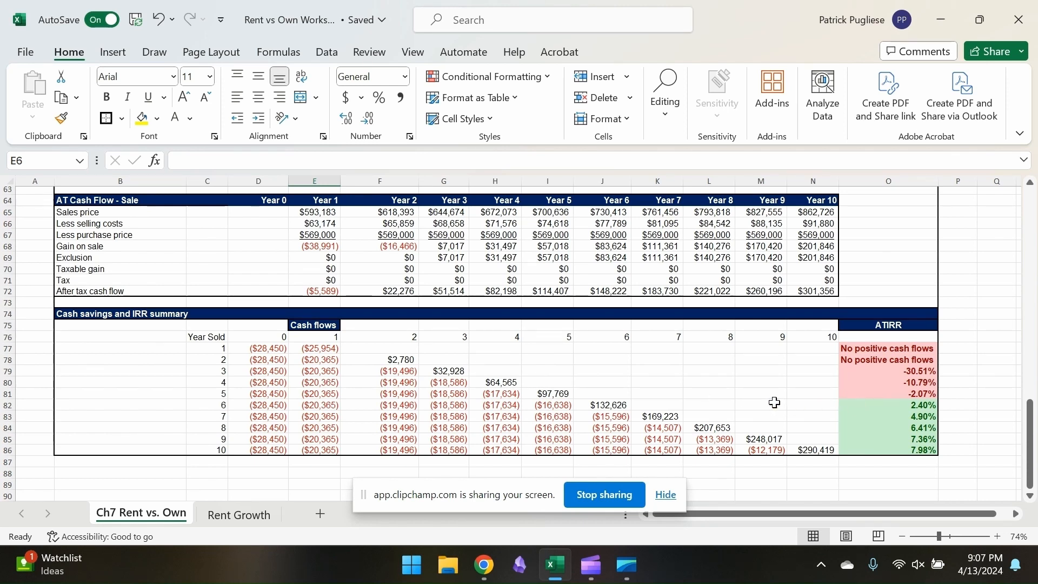
{"action": "left_click", "coordinate": [613, 405]}
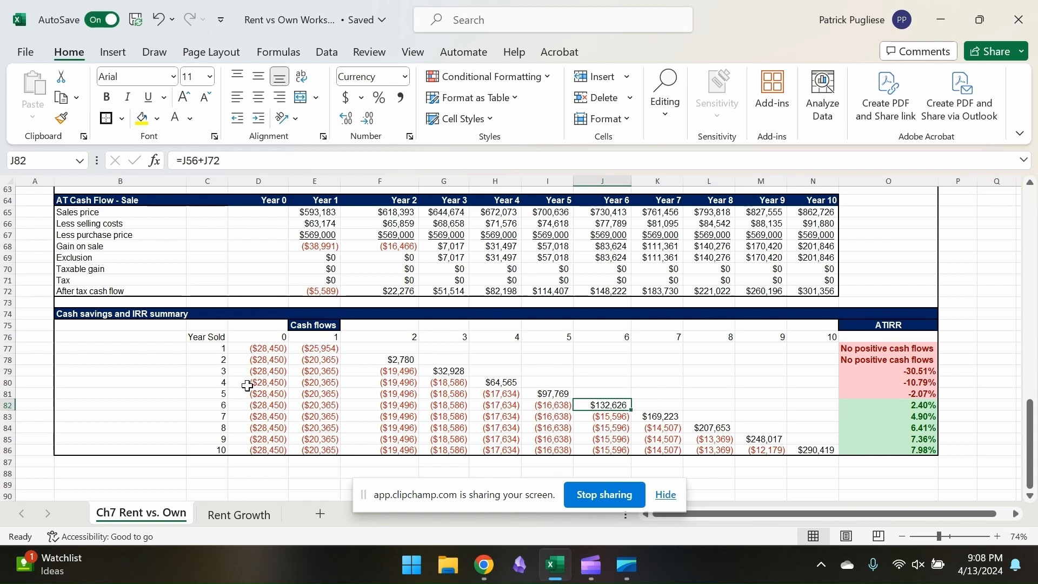
{"action": "scroll", "coordinate": [309, 395], "scroll_direction": "up", "scroll_amount": 20}
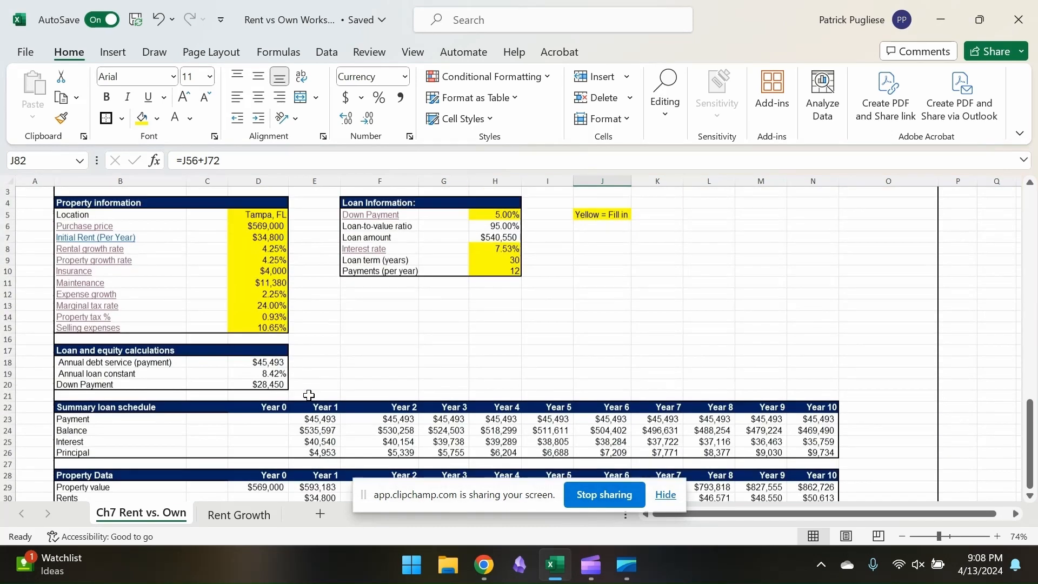
{"action": "scroll", "coordinate": [288, 334], "scroll_direction": "down", "scroll_amount": 20}
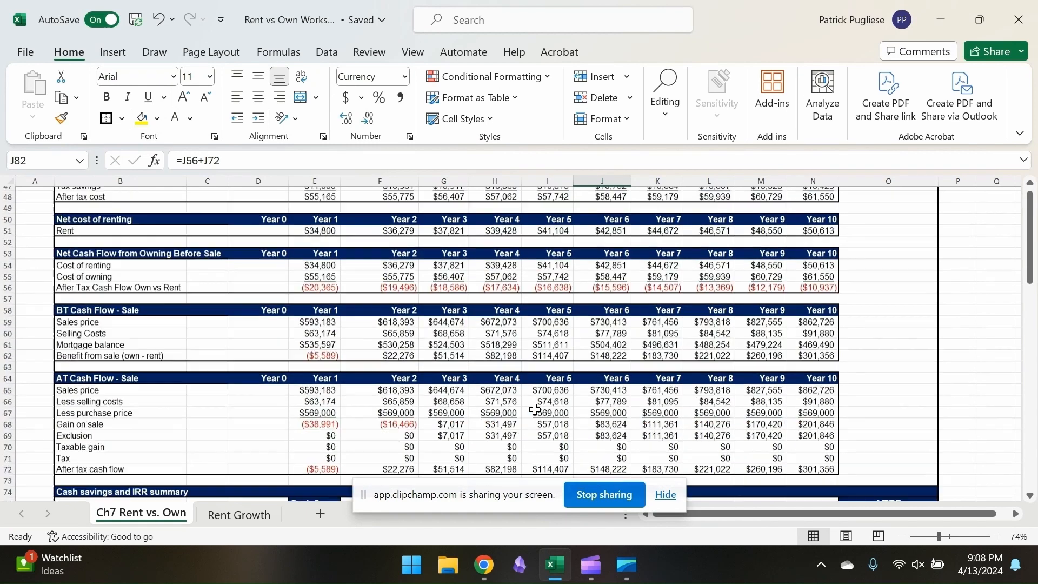
{"action": "scroll", "coordinate": [535, 409], "scroll_direction": "up", "scroll_amount": 3}
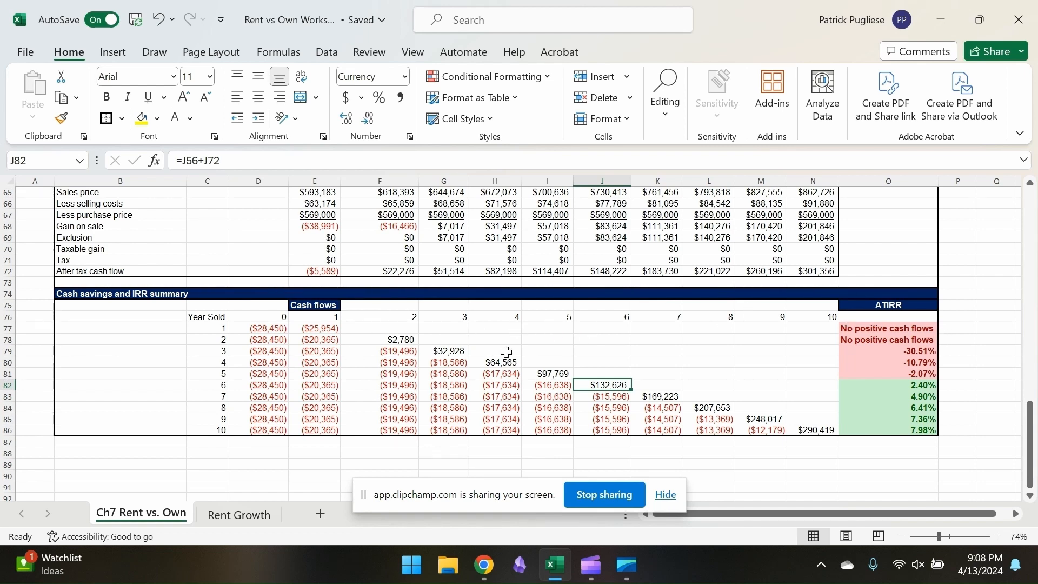
{"action": "left_click", "coordinate": [399, 342]}
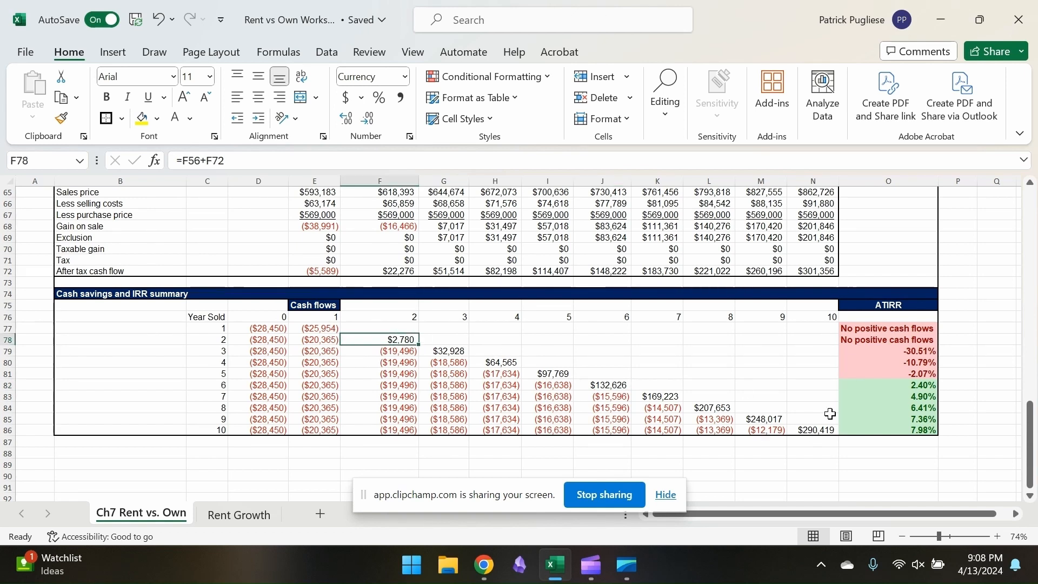
Set the Tampa property's insurance to $5,000 and check the effect on the cash savings and IRR summary
{"action": "scroll", "coordinate": [781, 367], "scroll_direction": "up", "scroll_amount": 20}
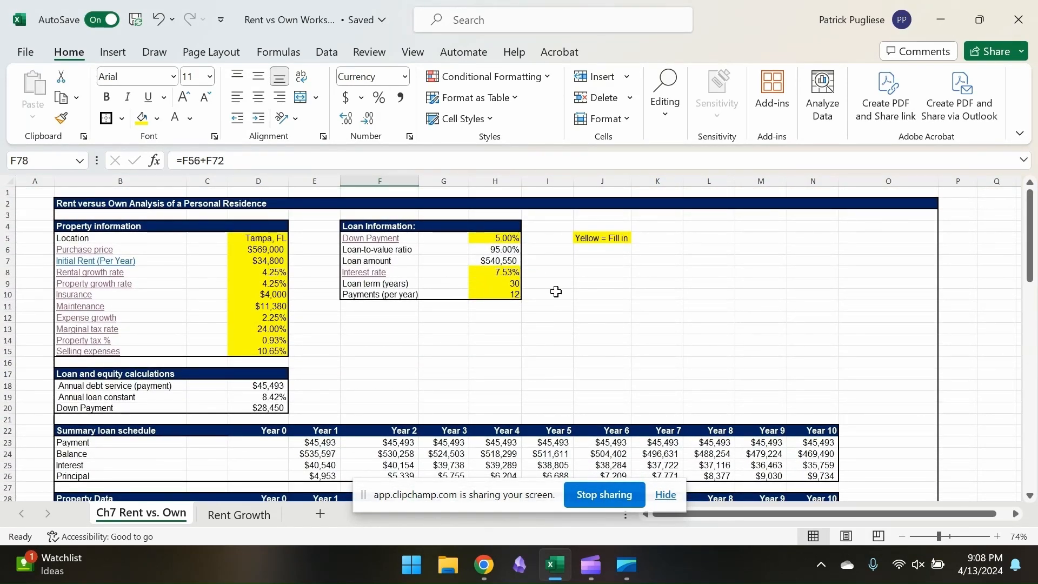
{"action": "scroll", "coordinate": [431, 367], "scroll_direction": "down", "scroll_amount": 20}
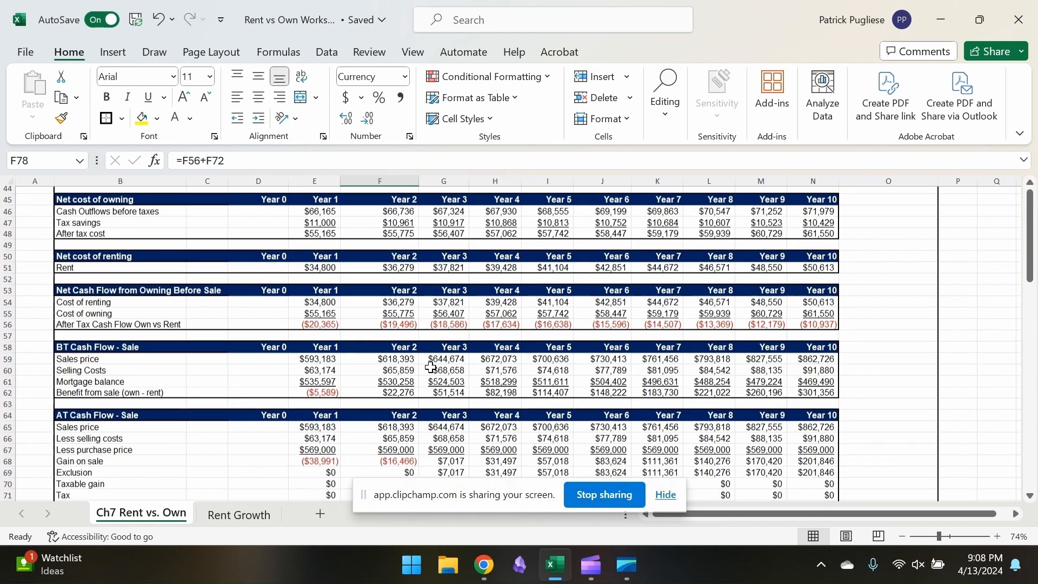
{"action": "scroll", "coordinate": [281, 329], "scroll_direction": "up", "scroll_amount": 20}
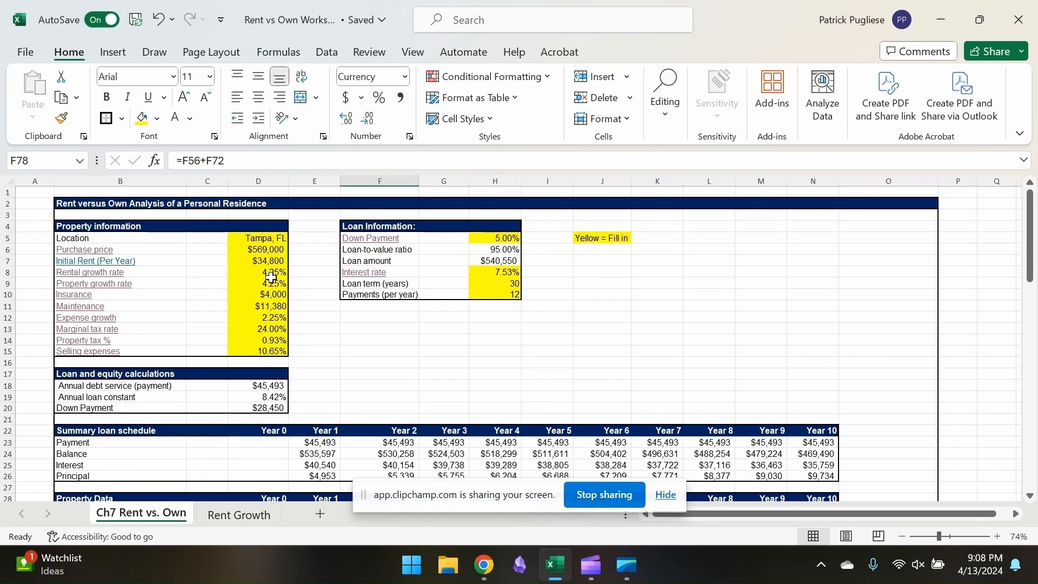
{"action": "left_click", "coordinate": [275, 273]}
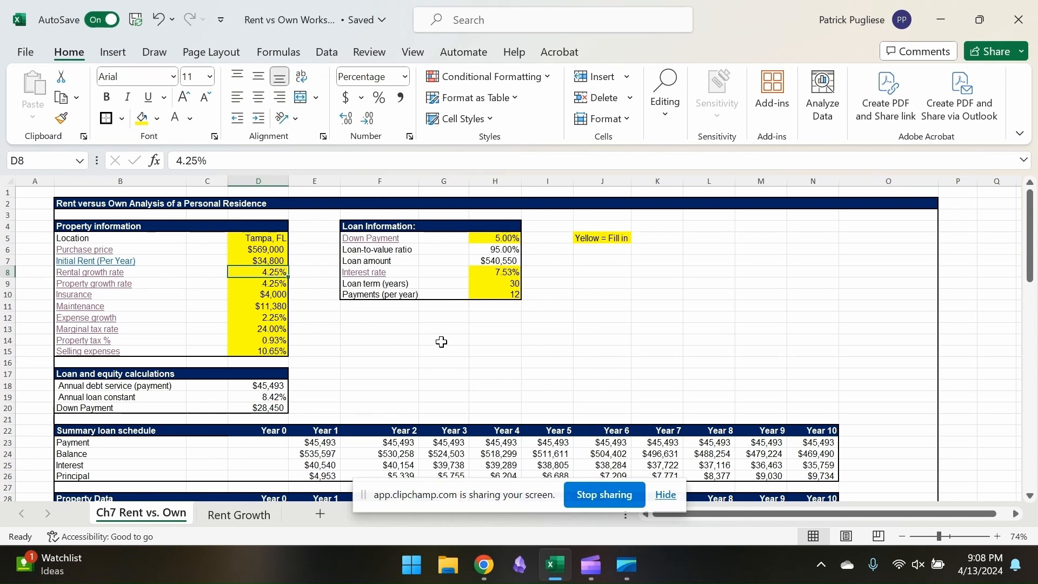
{"action": "left_click", "coordinate": [272, 292]}
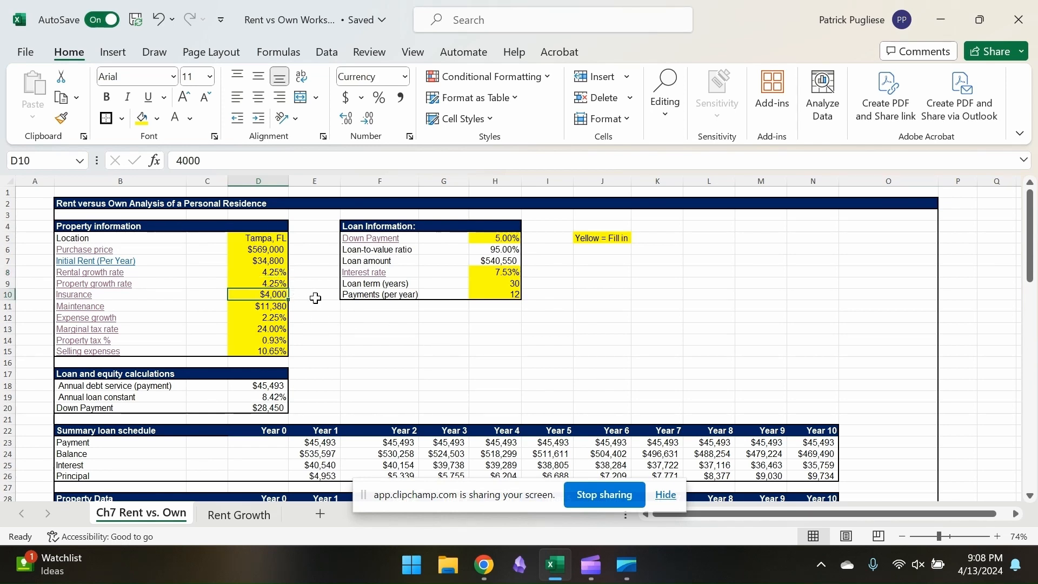
{"action": "type", "text": "5000"}
{"action": "key", "text": "Return"}
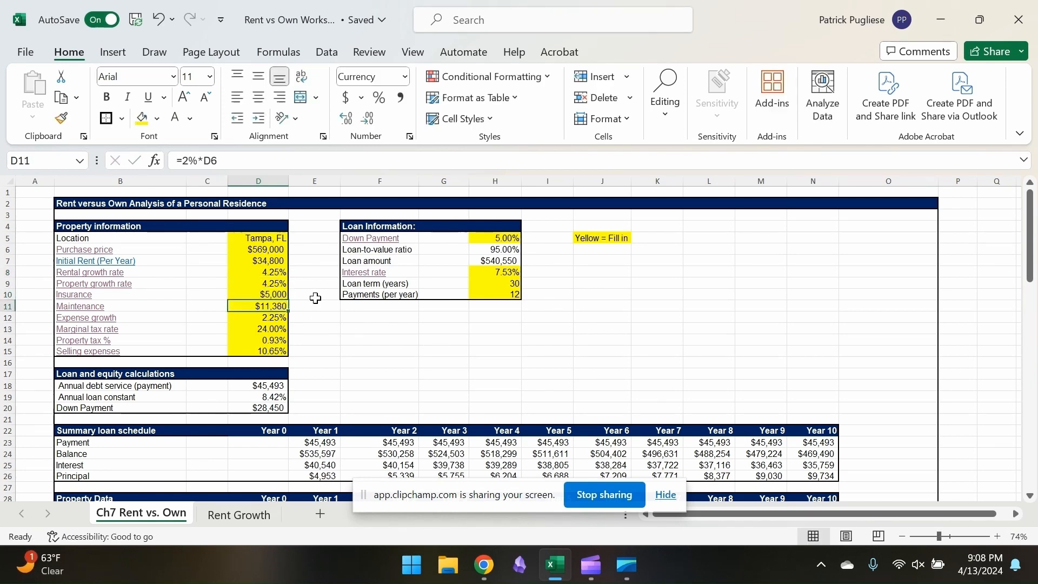
{"action": "scroll", "coordinate": [477, 371], "scroll_direction": "down", "scroll_amount": 20}
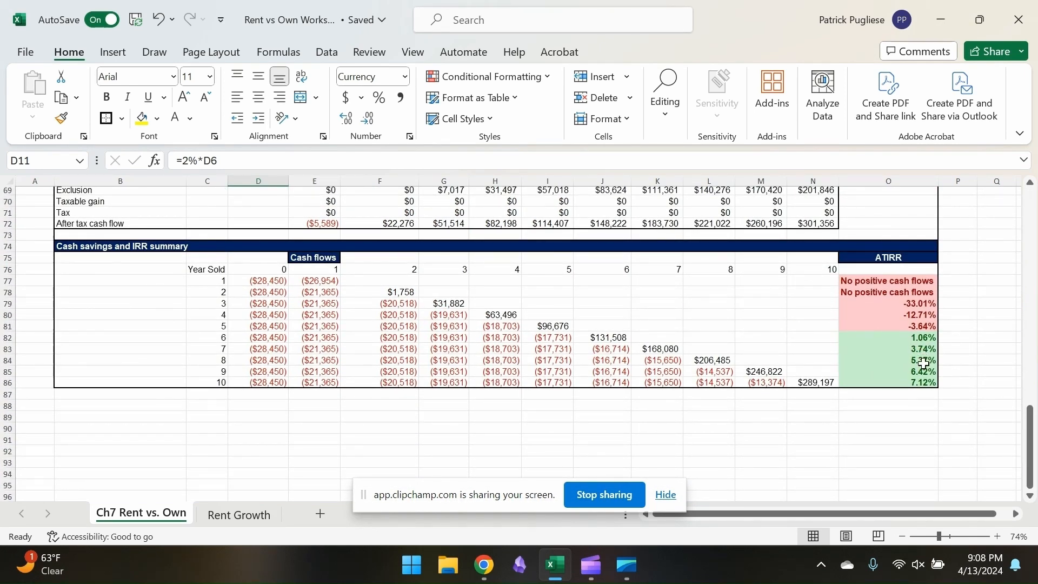
{"action": "scroll", "coordinate": [573, 294], "scroll_direction": "up", "scroll_amount": 20}
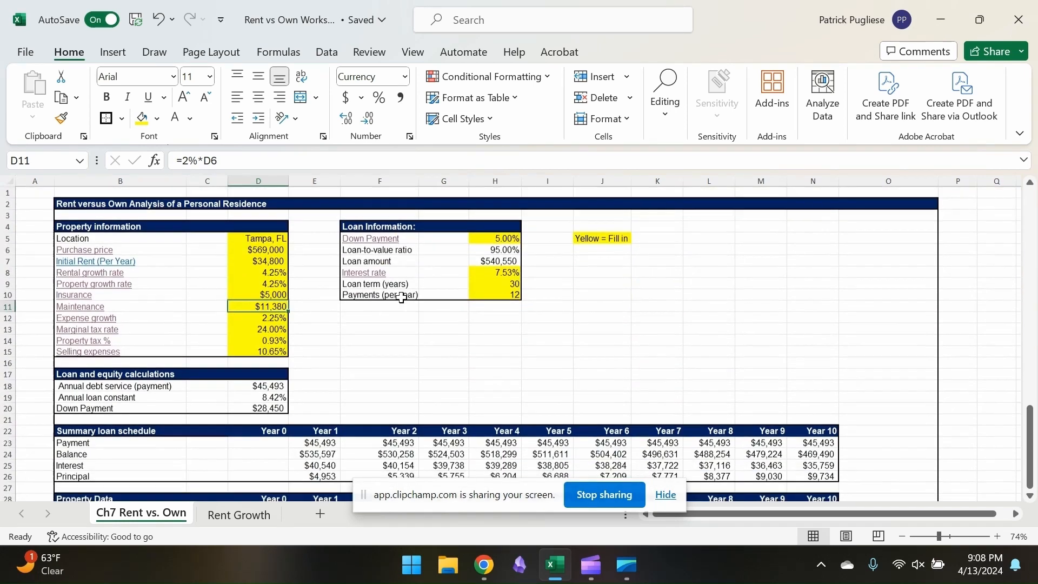
Set the property growth rate to 5.5% and check the after-tax IRR for each sale year
{"action": "left_click", "coordinate": [271, 285]}
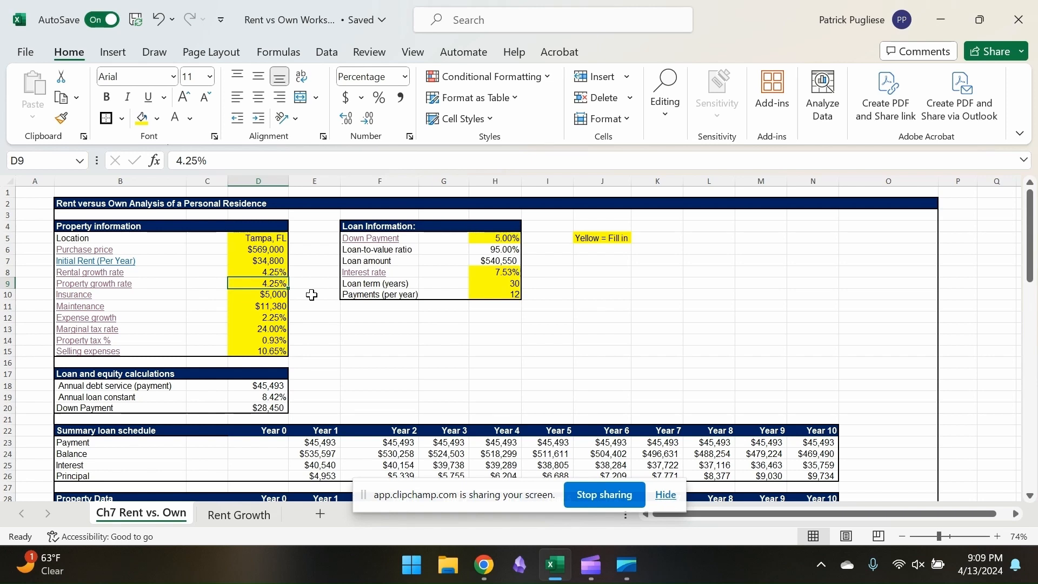
{"action": "type", "text": "5.5"}
{"action": "key", "text": "Return"}
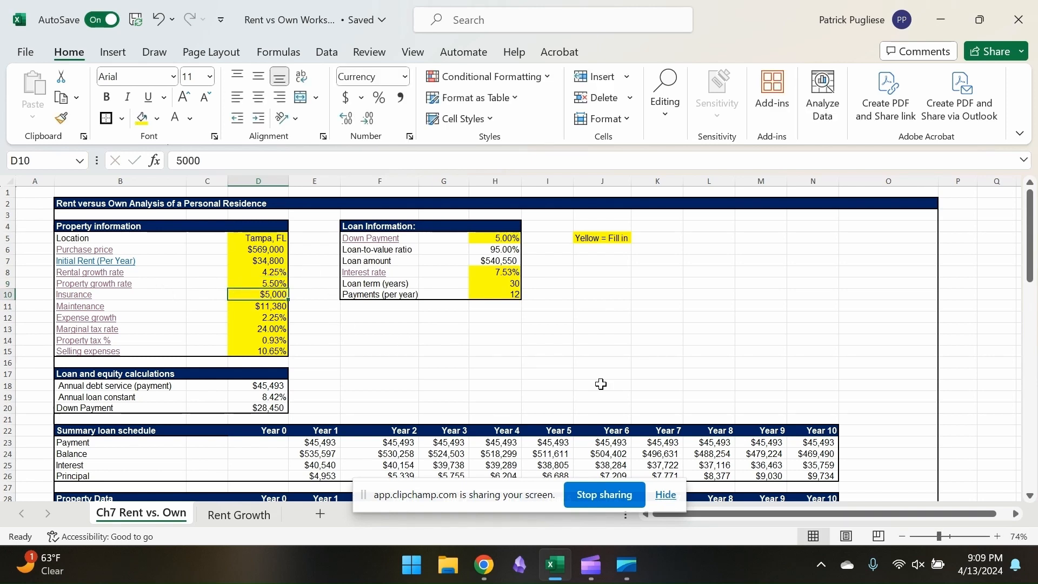
{"action": "scroll", "coordinate": [601, 384], "scroll_direction": "down", "scroll_amount": 20}
{"action": "scroll", "coordinate": [601, 384], "scroll_direction": "up", "scroll_amount": 2}
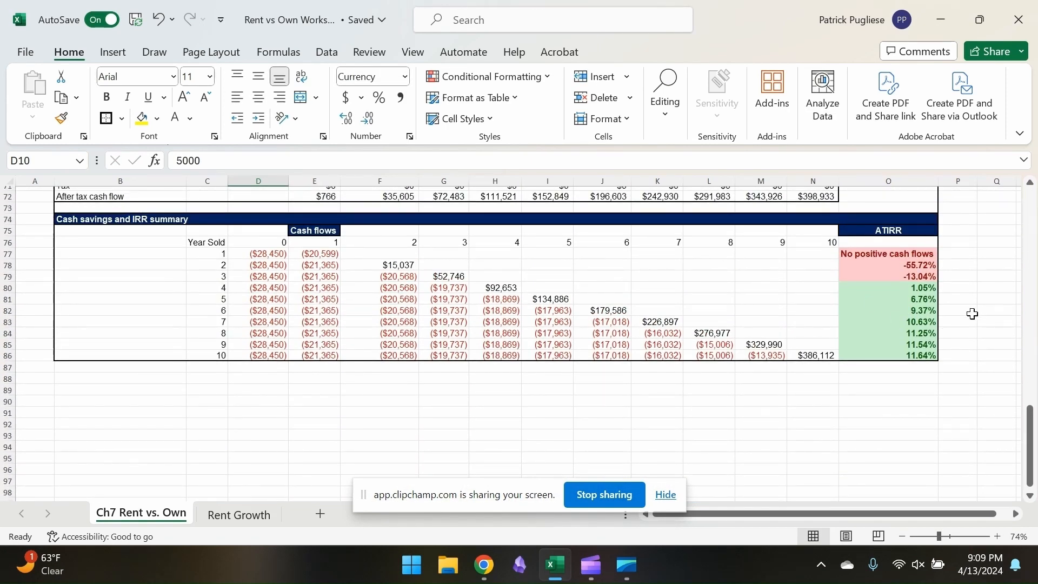
{"action": "scroll", "coordinate": [899, 367], "scroll_direction": "up", "scroll_amount": 20}
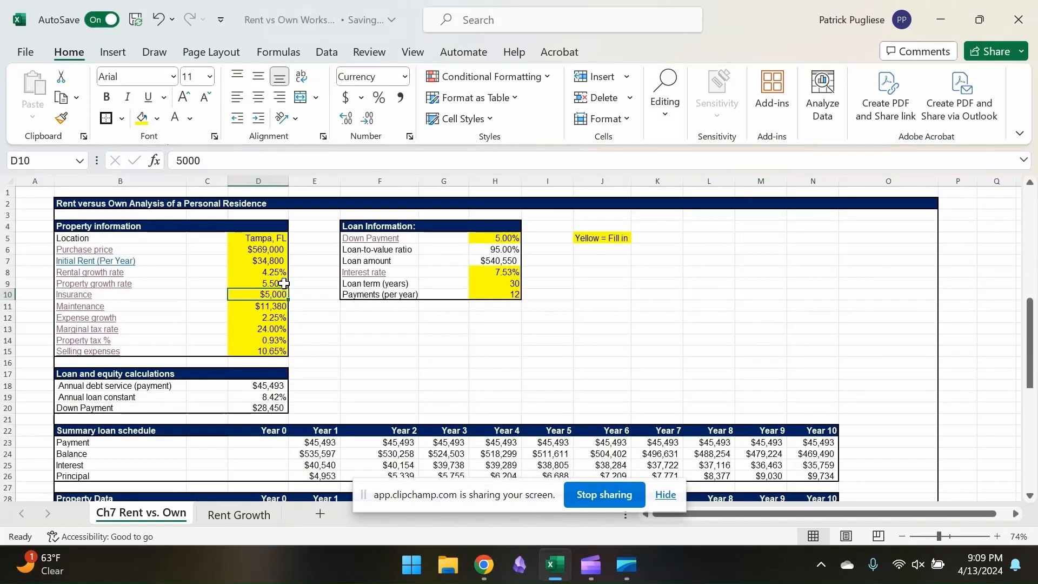
Set the rental growth rate to 5.5% and check the resulting cash flows and IRRs in the summary
{"action": "key", "text": "Up"}
{"action": "key", "text": "Up"}
{"action": "type", "text": "5.5"}
{"action": "key", "text": "Return"}
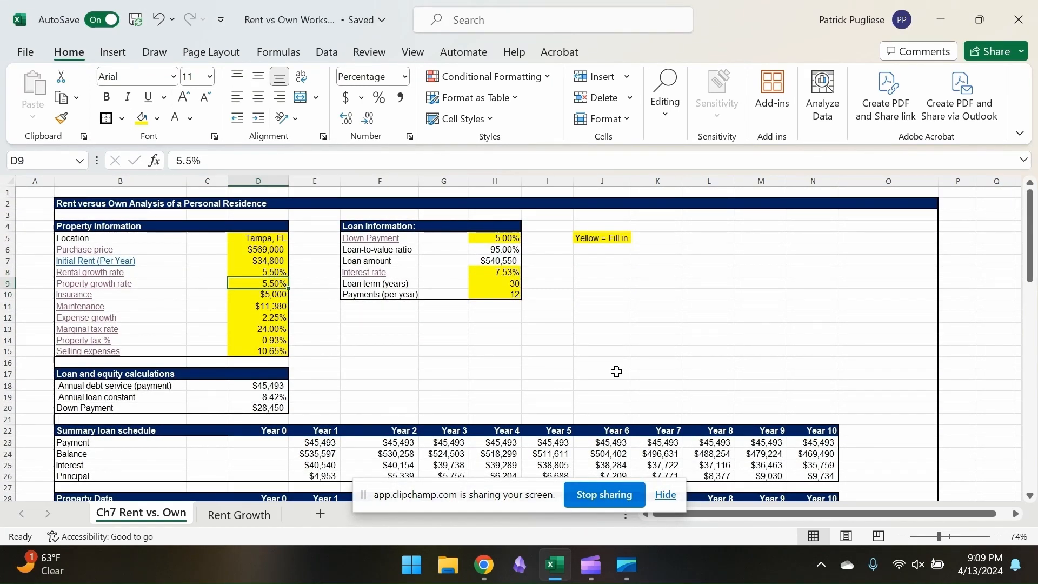
{"action": "scroll", "coordinate": [617, 371], "scroll_direction": "down", "scroll_amount": 20}
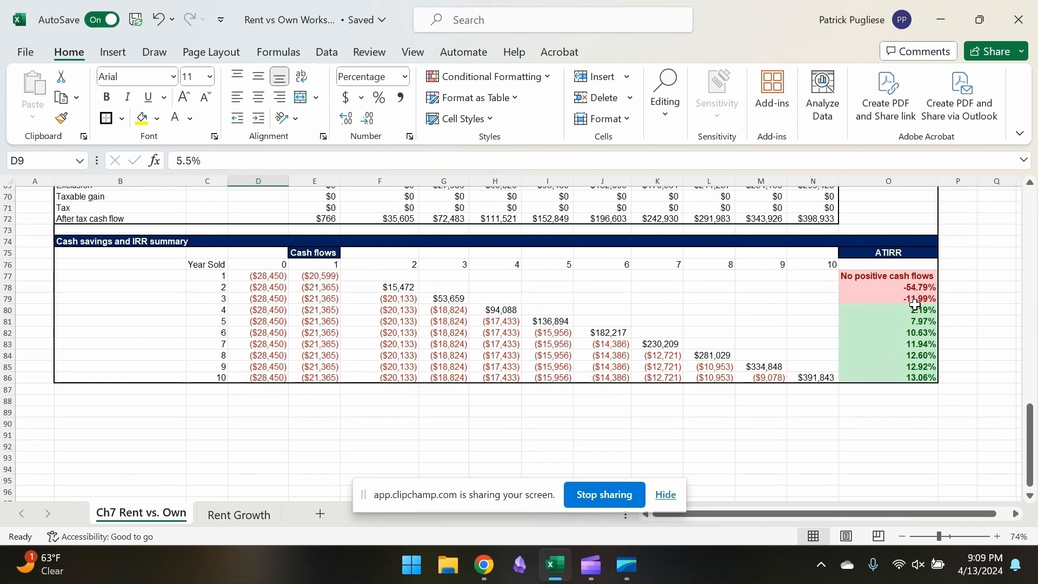
{"action": "scroll", "coordinate": [687, 346], "scroll_direction": "up", "scroll_amount": 20}
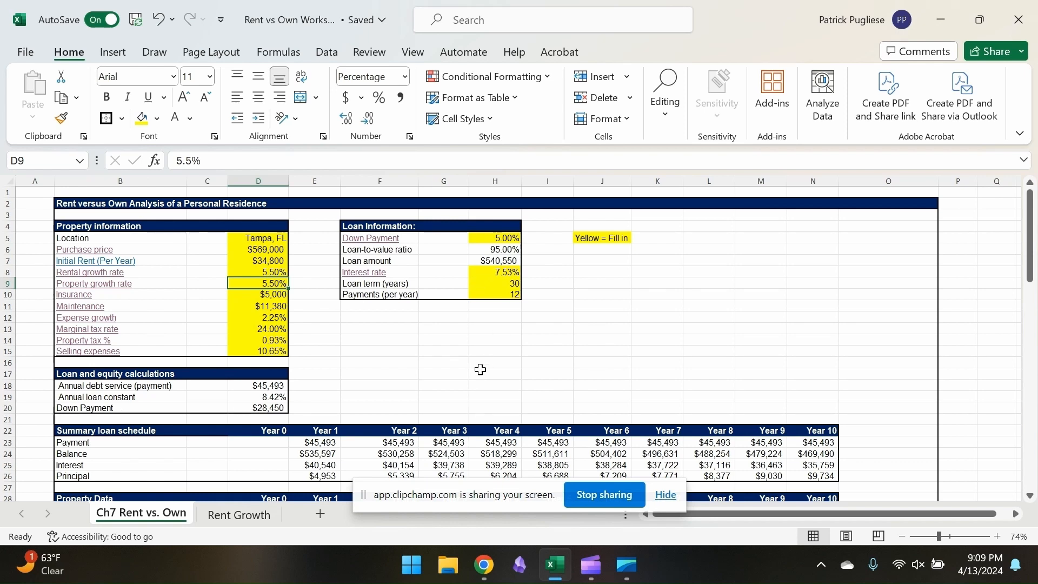
Review the net cost of renting, the sale cash flows and the IRR summary under the revised growth assumptions
{"action": "scroll", "coordinate": [480, 366], "scroll_direction": "down", "scroll_amount": 3}
{"action": "scroll", "coordinate": [308, 266], "scroll_direction": "up", "scroll_amount": 3}
{"action": "scroll", "coordinate": [525, 310], "scroll_direction": "down", "scroll_amount": 20}
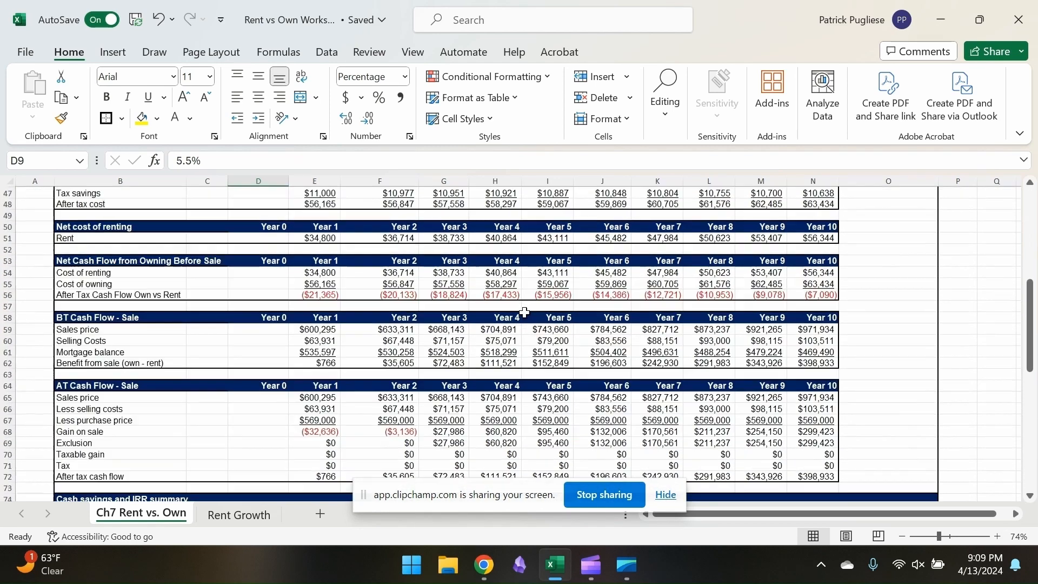
{"action": "scroll", "coordinate": [524, 313], "scroll_direction": "down", "scroll_amount": 2}
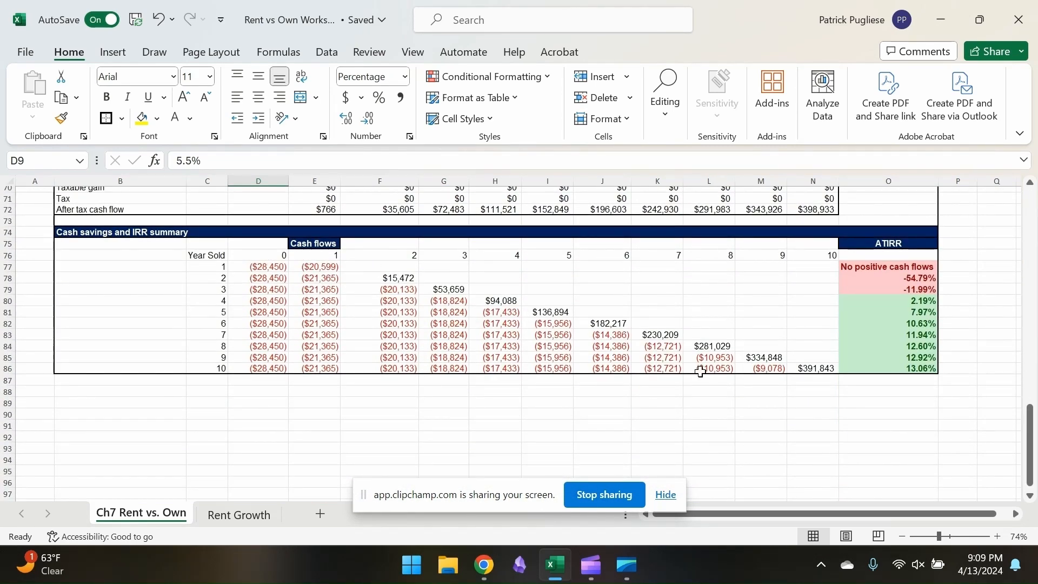
{"action": "left_click", "coordinate": [120, 334]}
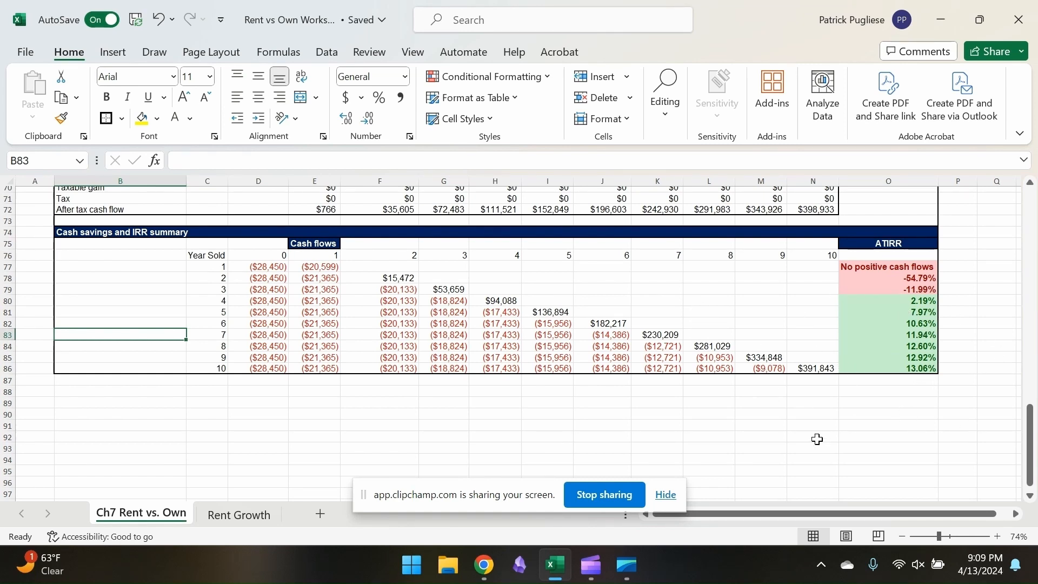
{"action": "scroll", "coordinate": [817, 439], "scroll_direction": "up", "scroll_amount": 1}
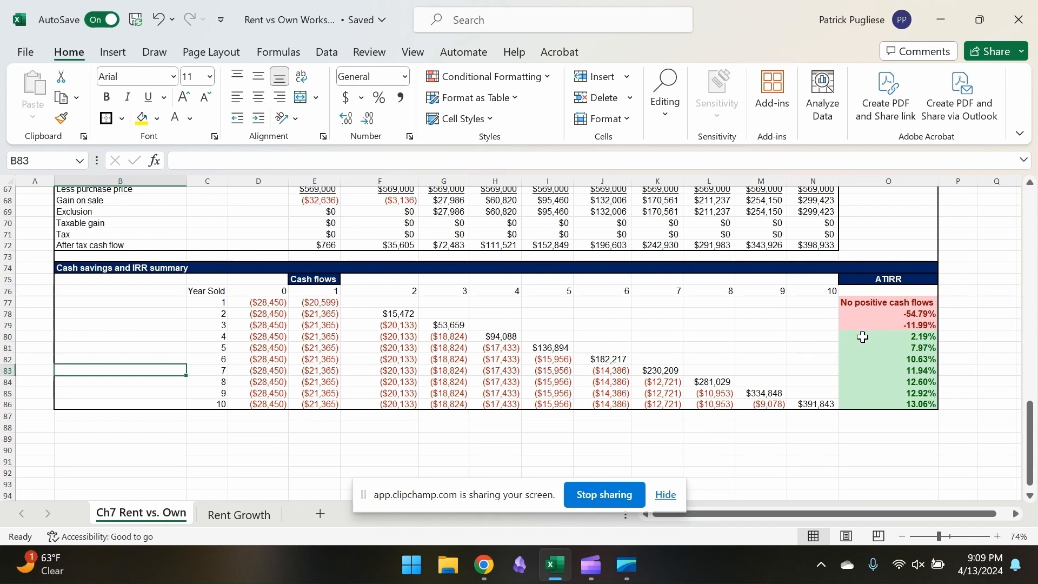
Set the loan's down payment to 20% and check the effect on the cash savings and IRR summary
{"action": "scroll", "coordinate": [536, 332], "scroll_direction": "up", "scroll_amount": 20}
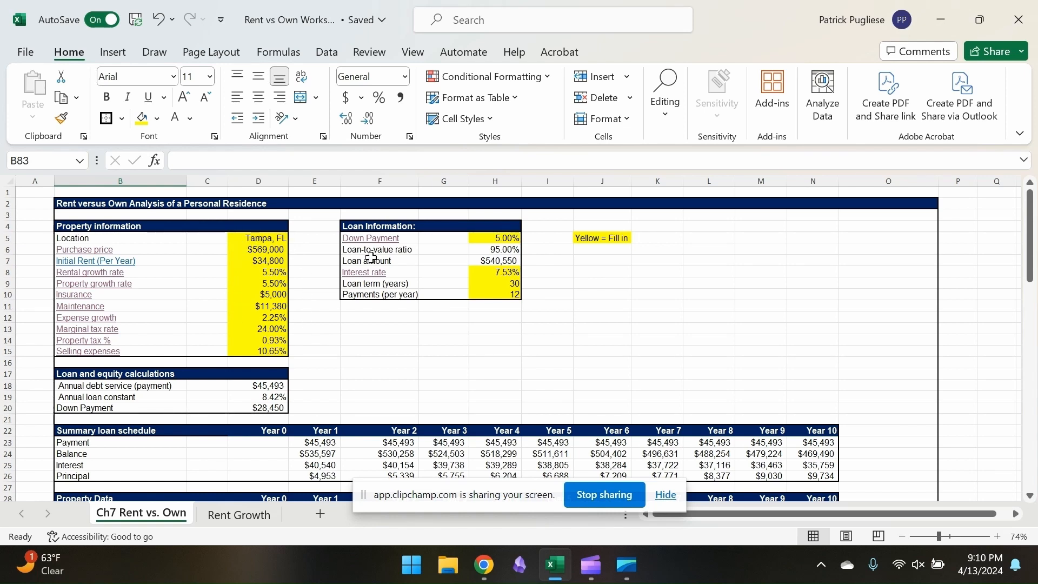
{"action": "left_click", "coordinate": [517, 237]}
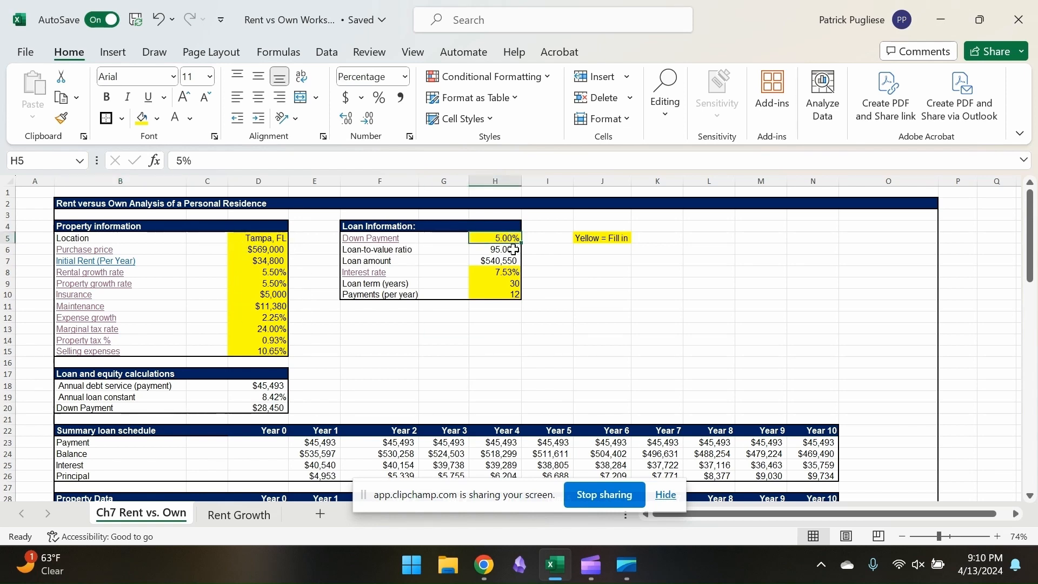
{"action": "type", "text": "20"}
{"action": "key", "text": "Return"}
{"action": "scroll", "coordinate": [598, 304], "scroll_direction": "down", "scroll_amount": 20}
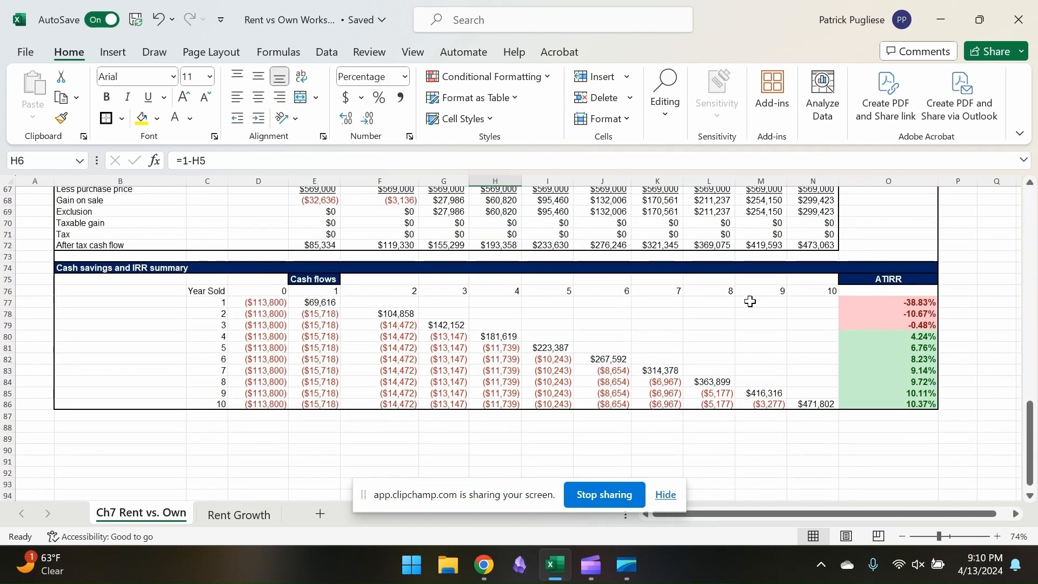
{"action": "scroll", "coordinate": [562, 345], "scroll_direction": "up", "scroll_amount": 20}
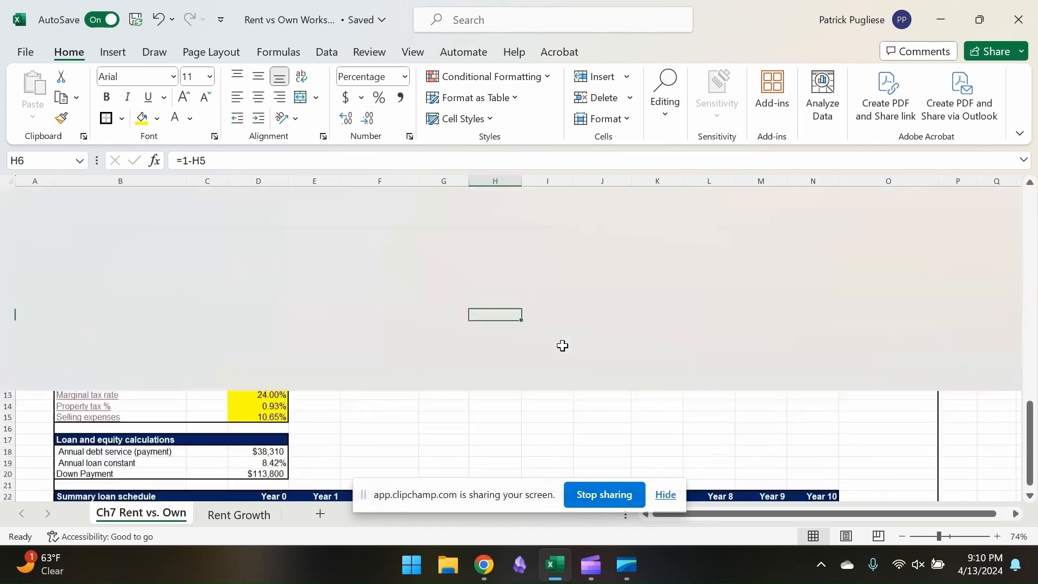